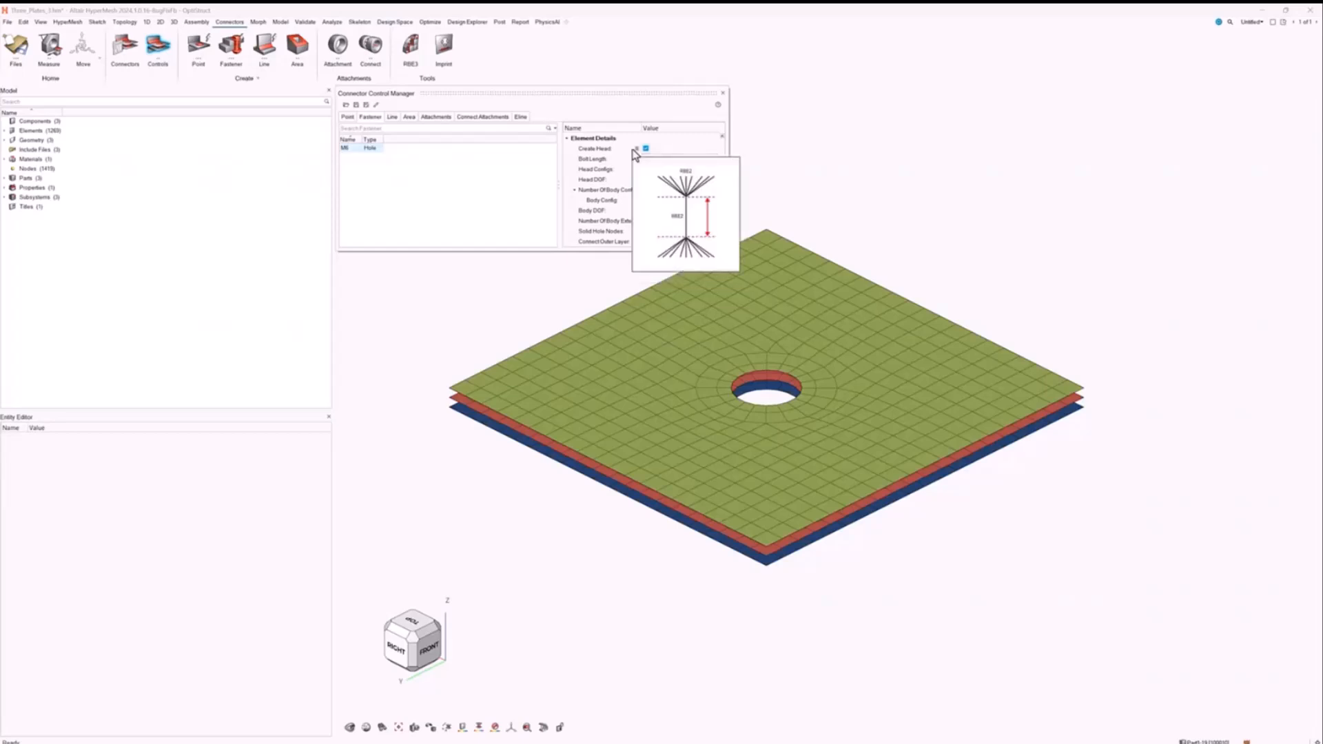
- Switch head creation off and back on for the hole-type fastener control
click(645, 149)
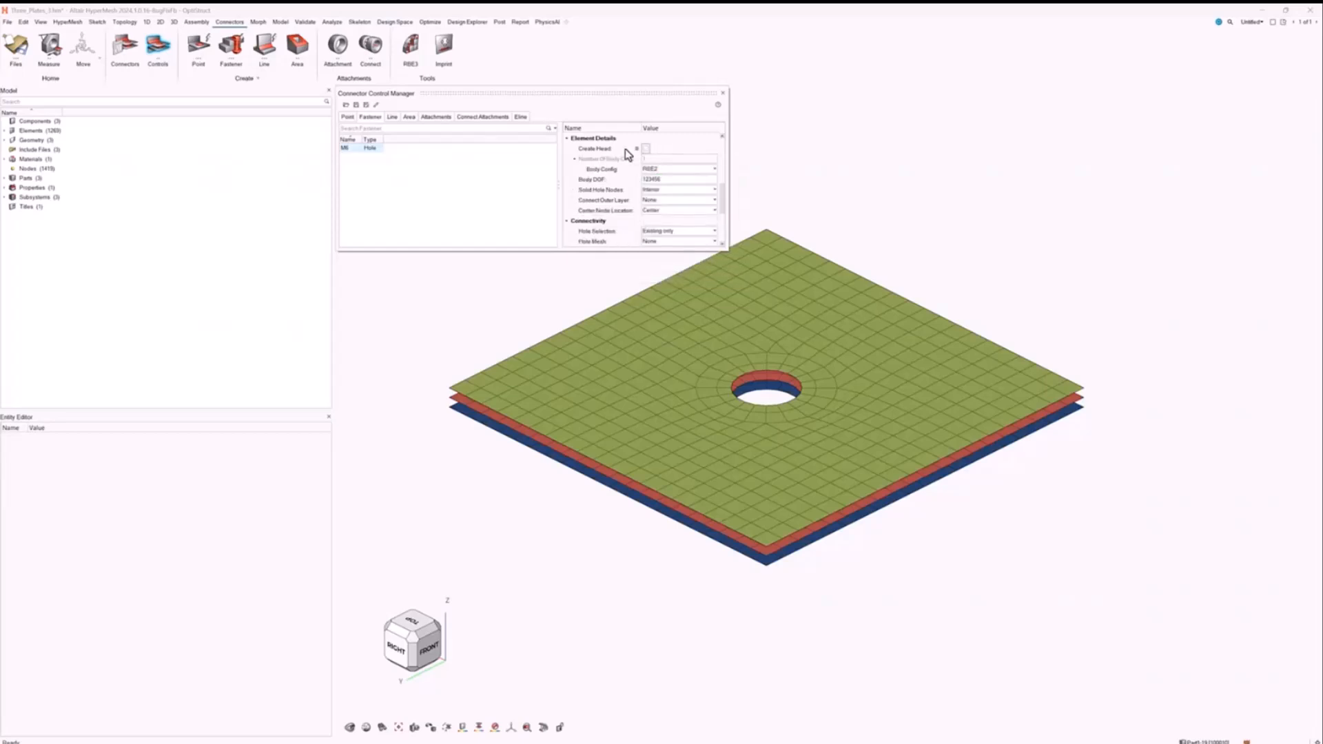
click(646, 149)
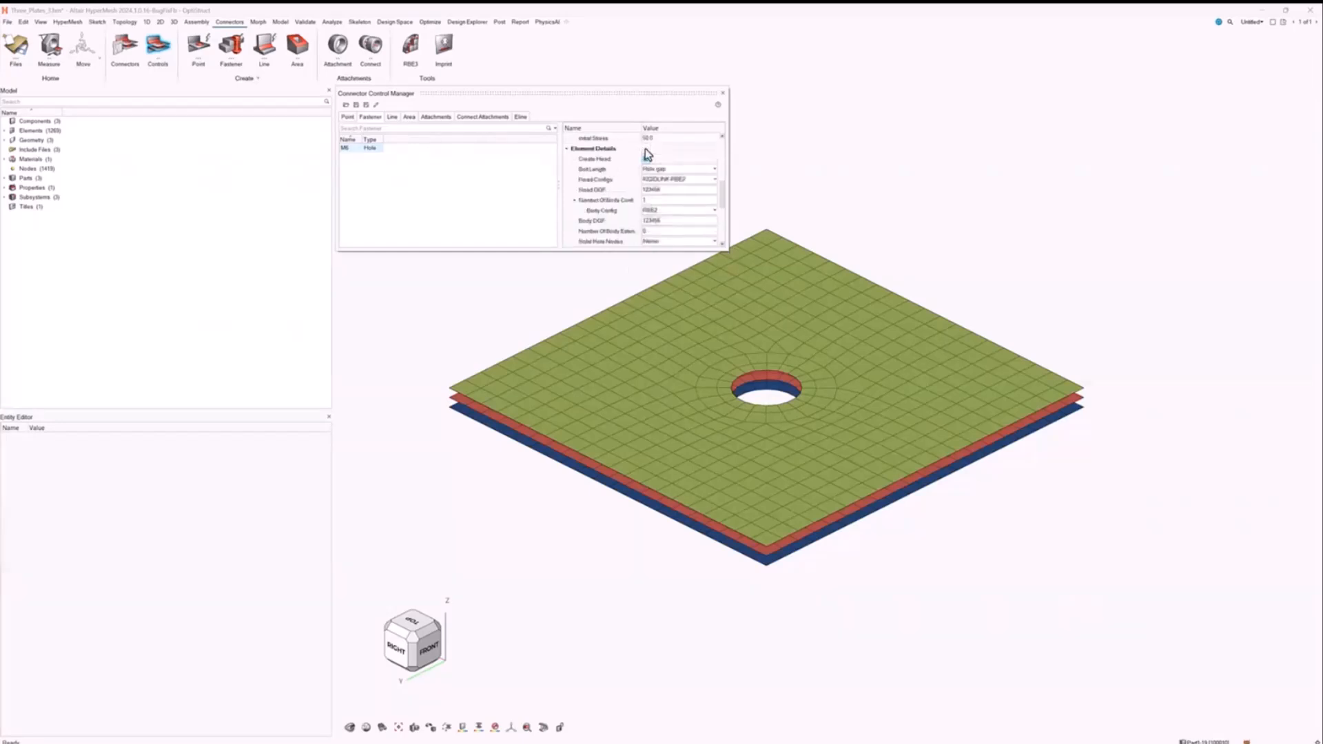
mouse_move(629, 171)
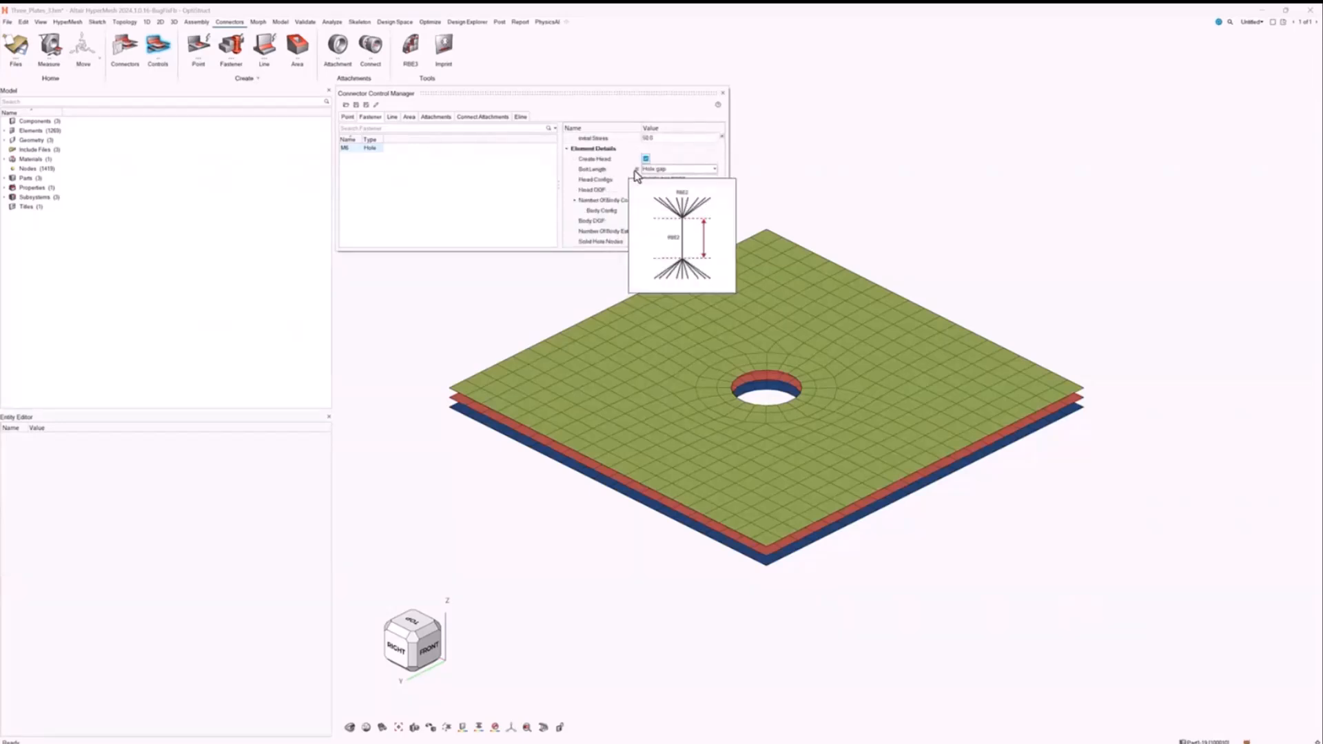
- Set the hole-type fastener control's Body Config to CBAR
click(669, 211)
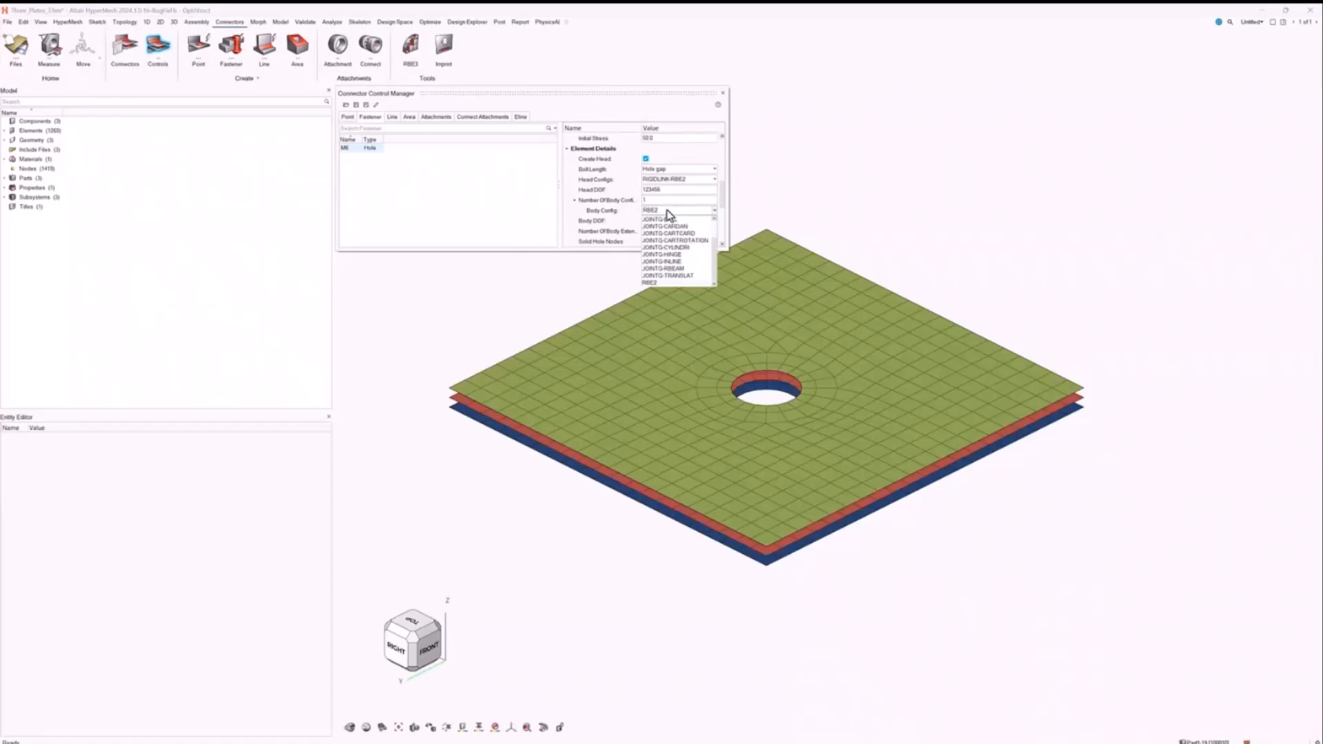
scroll(668, 239, up, 1)
click(660, 220)
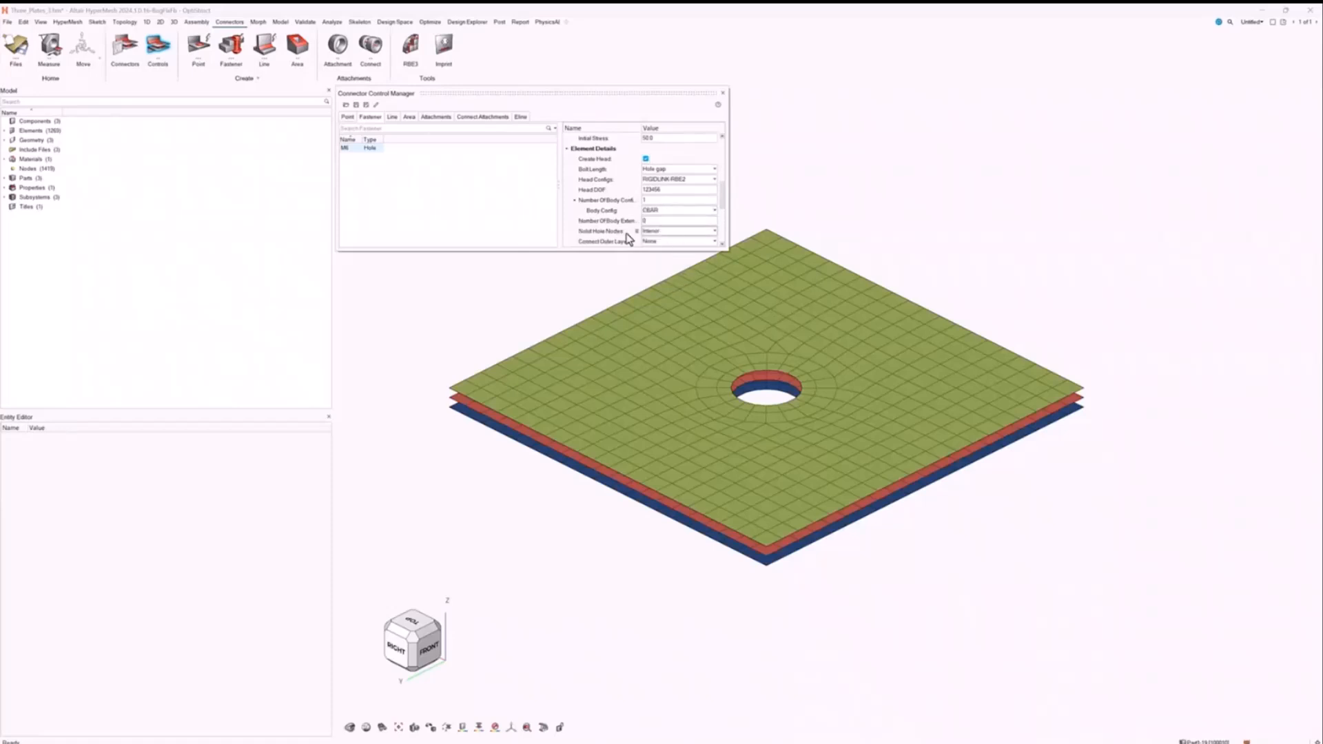
- Set Solid Hole Nodes to Layered interior and Connect Outer Layer to Single layer, and close the Connector Control Manager
click(660, 238)
click(653, 258)
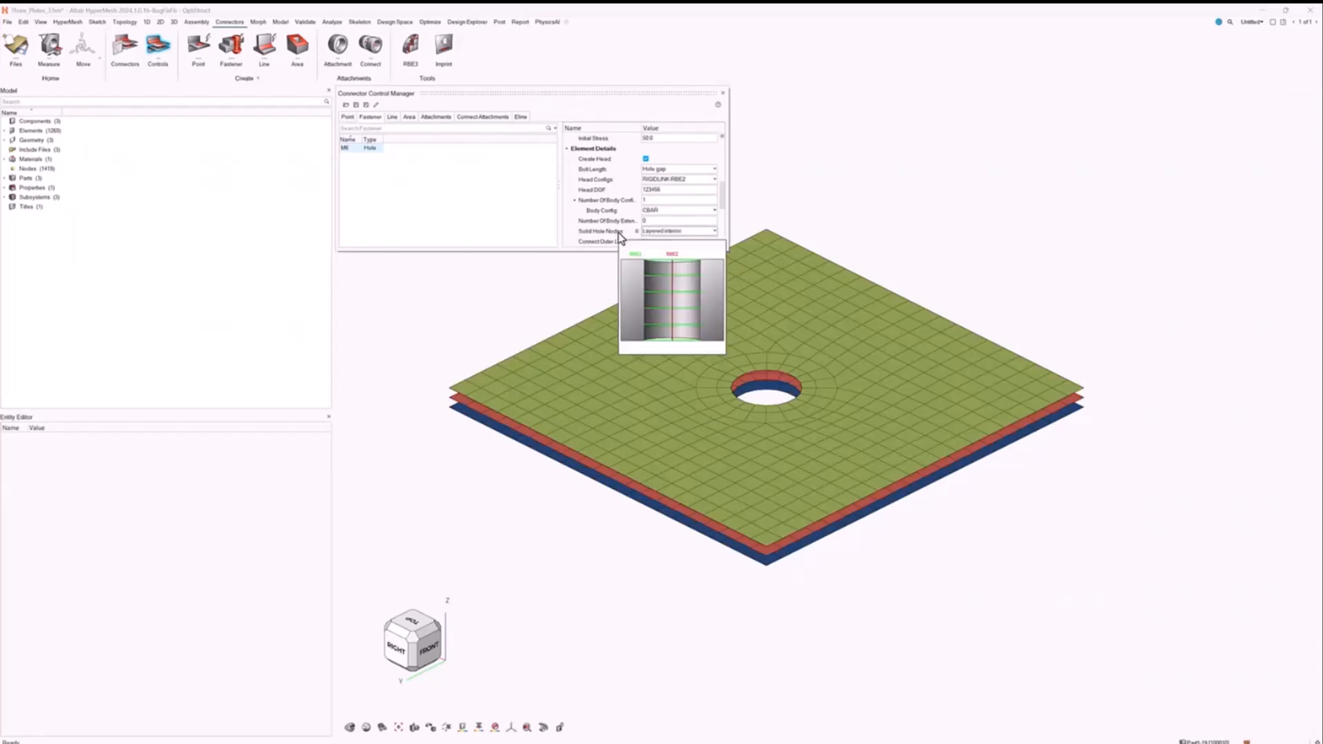
click(655, 242)
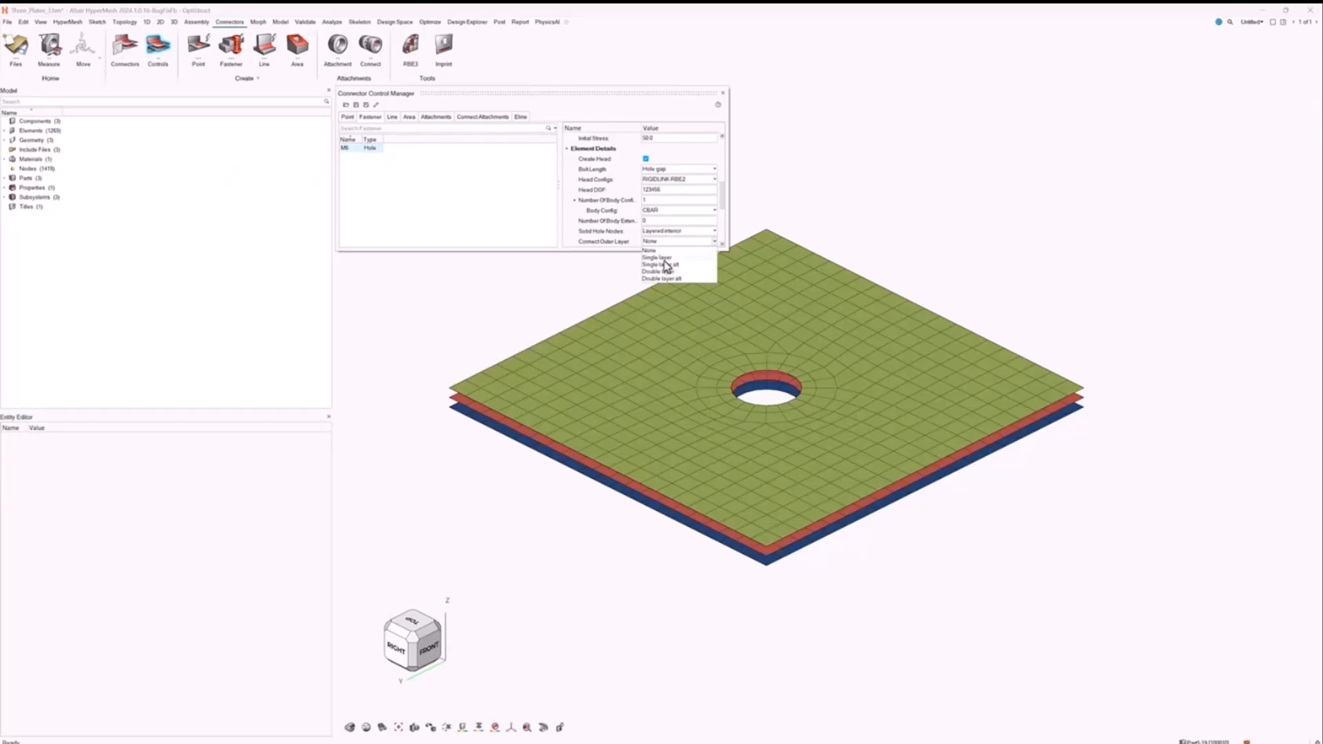
click(664, 260)
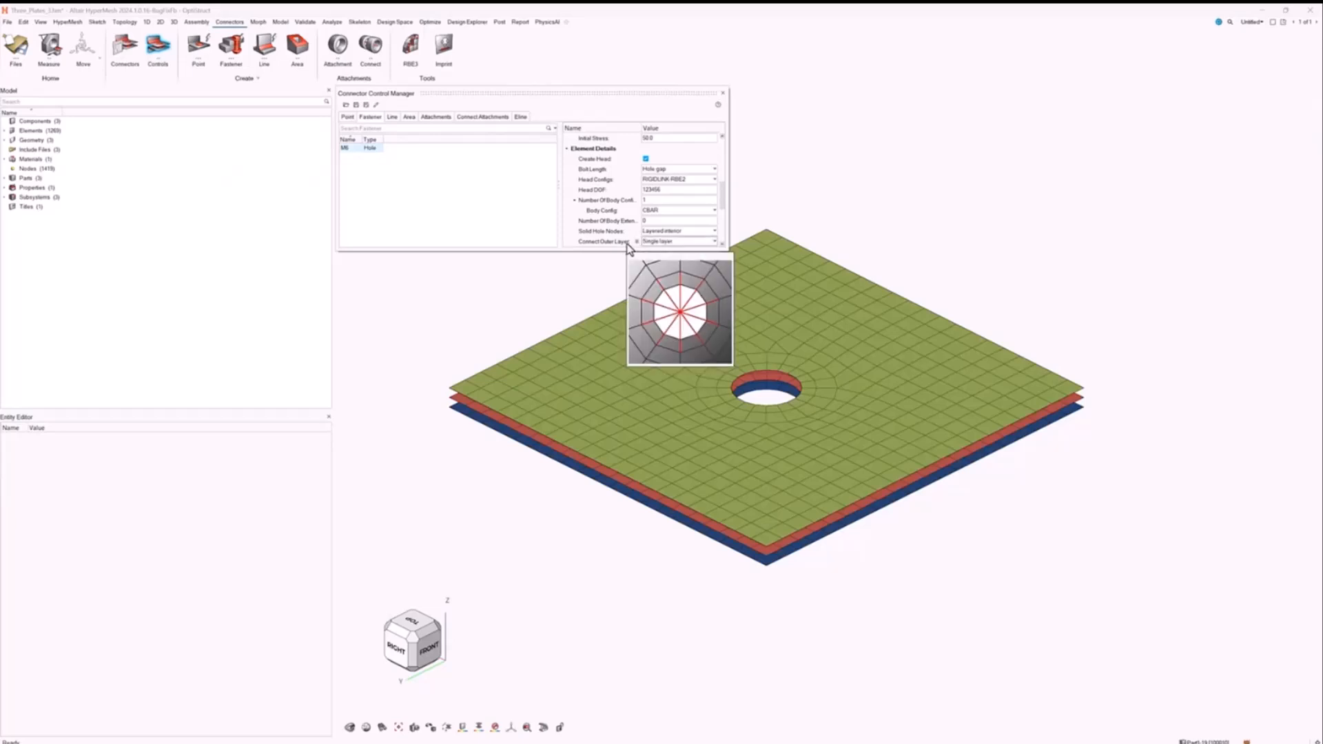
scroll(678, 219, down, 5)
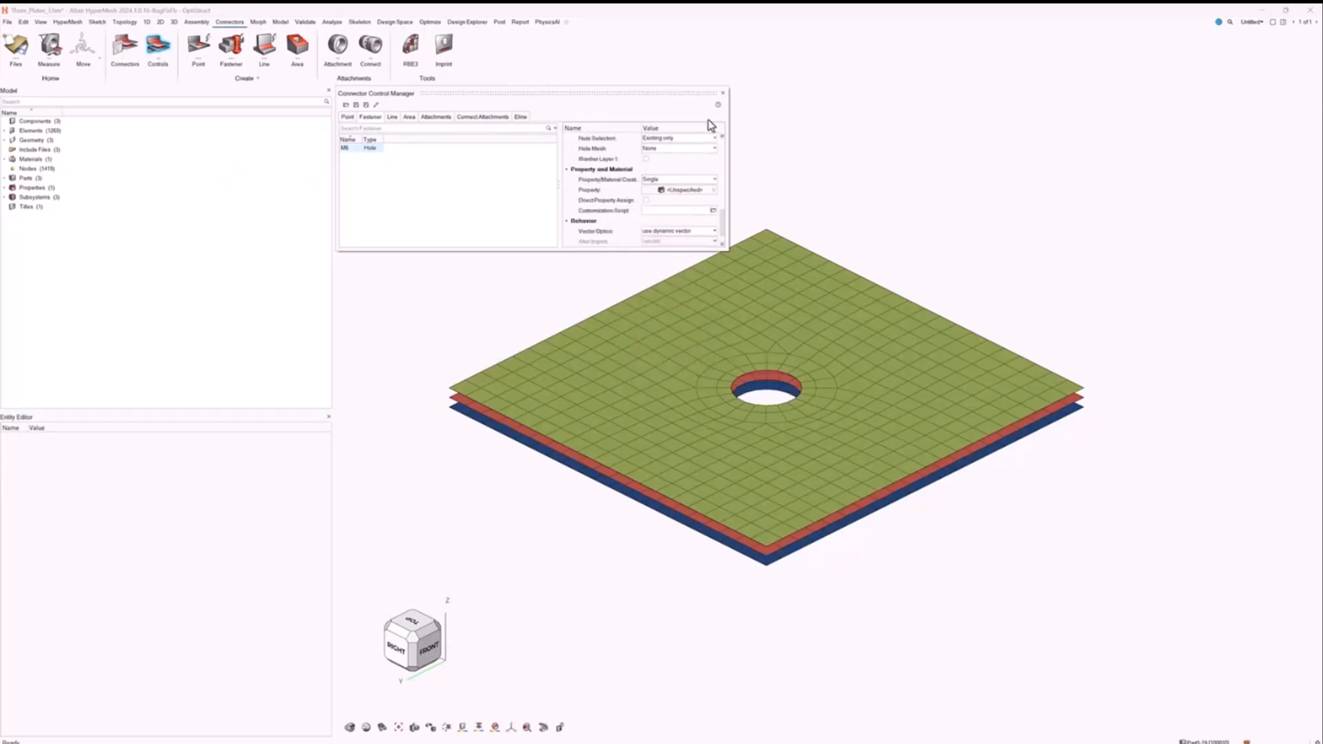
click(723, 93)
- Create and realize a fastener connector at the plates' central hole using the M6 control
click(231, 45)
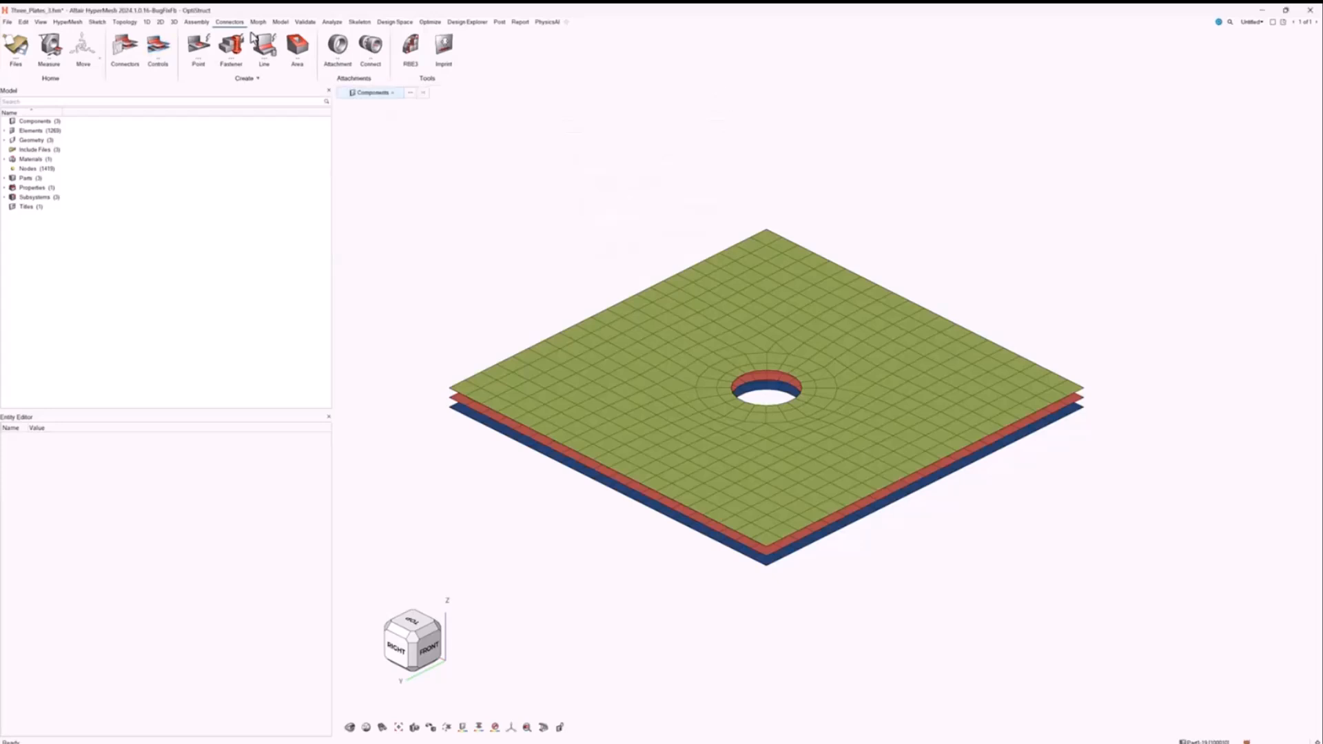
click(758, 371)
click(490, 92)
click(491, 109)
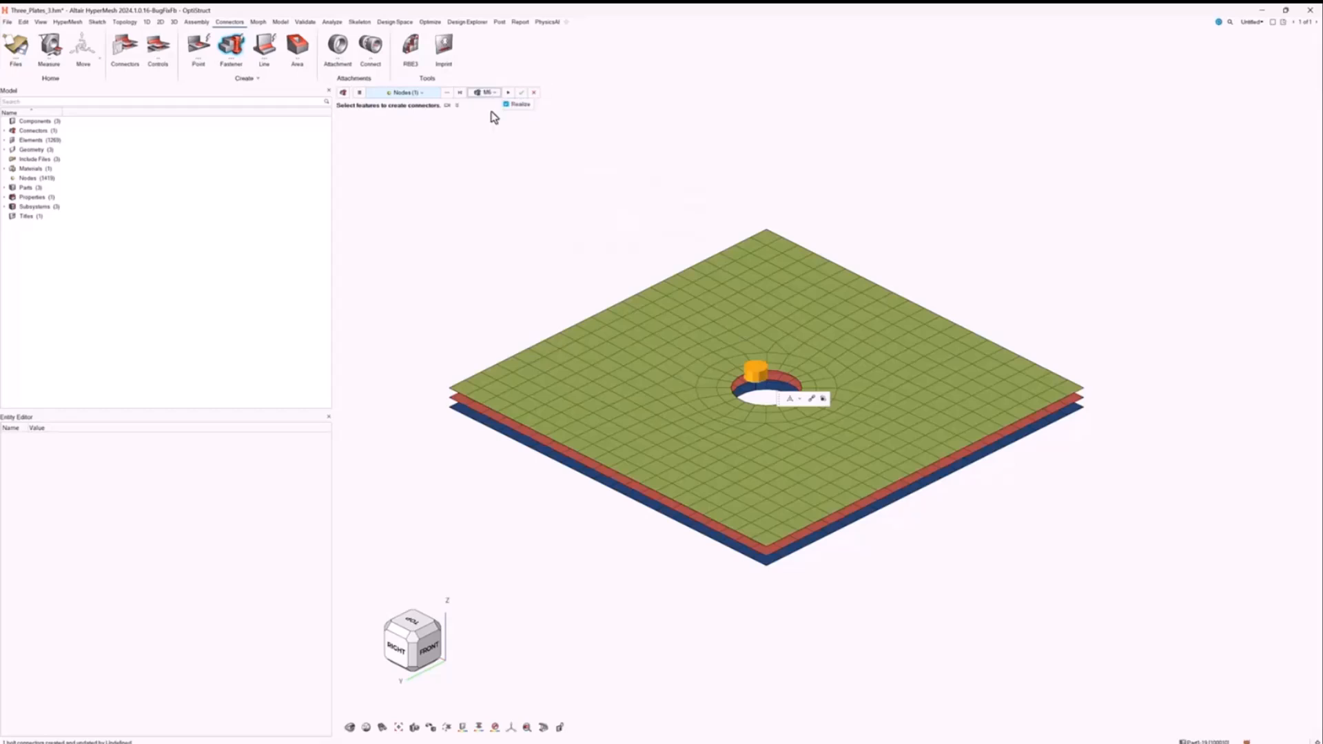
click(522, 92)
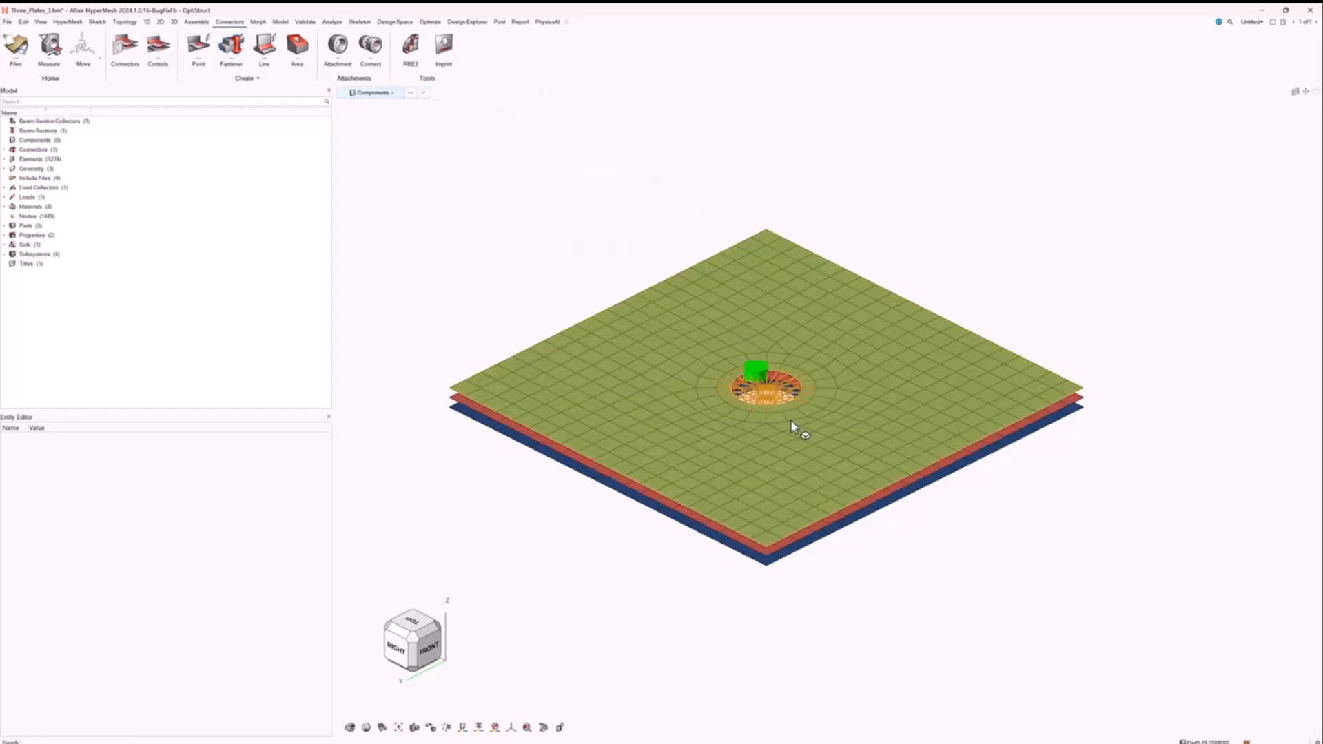
- Examine the realized bolt with its detailed 1D element display switched on and off, and its load
click(448, 710)
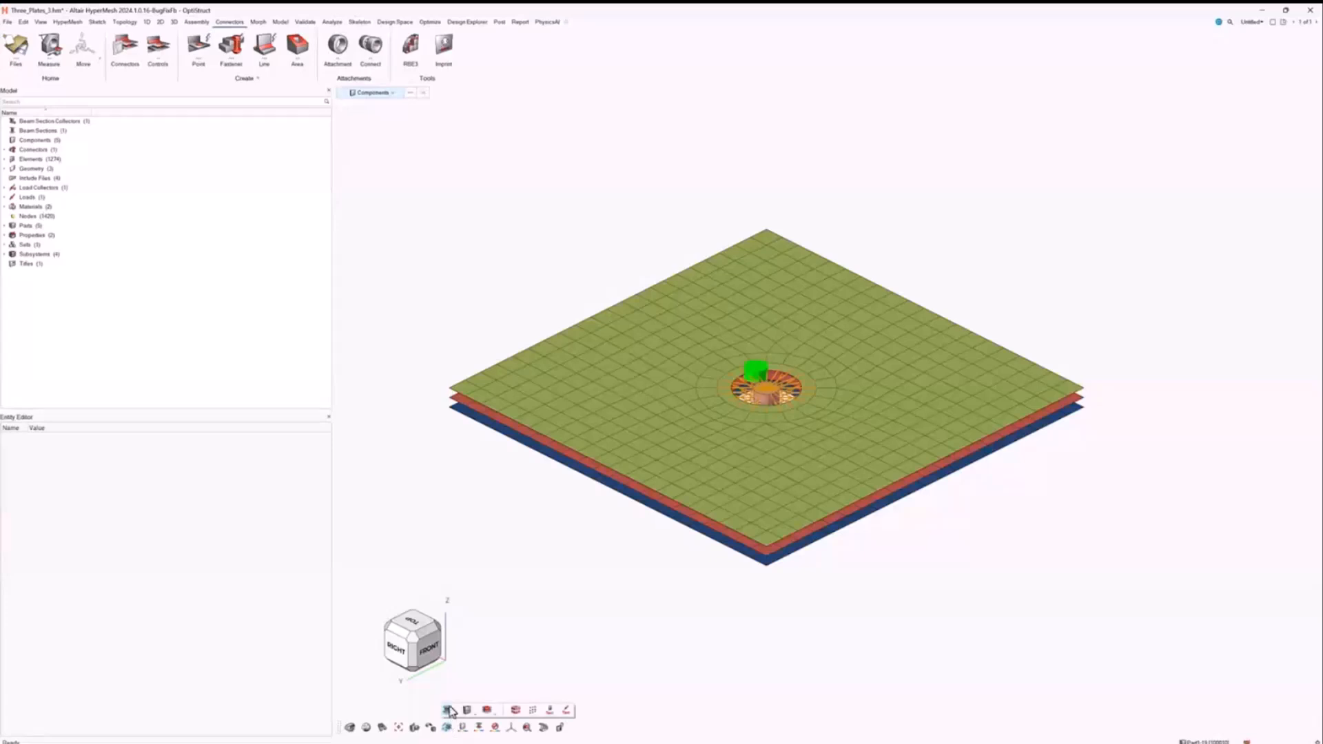
click(448, 711)
right_click(25, 198)
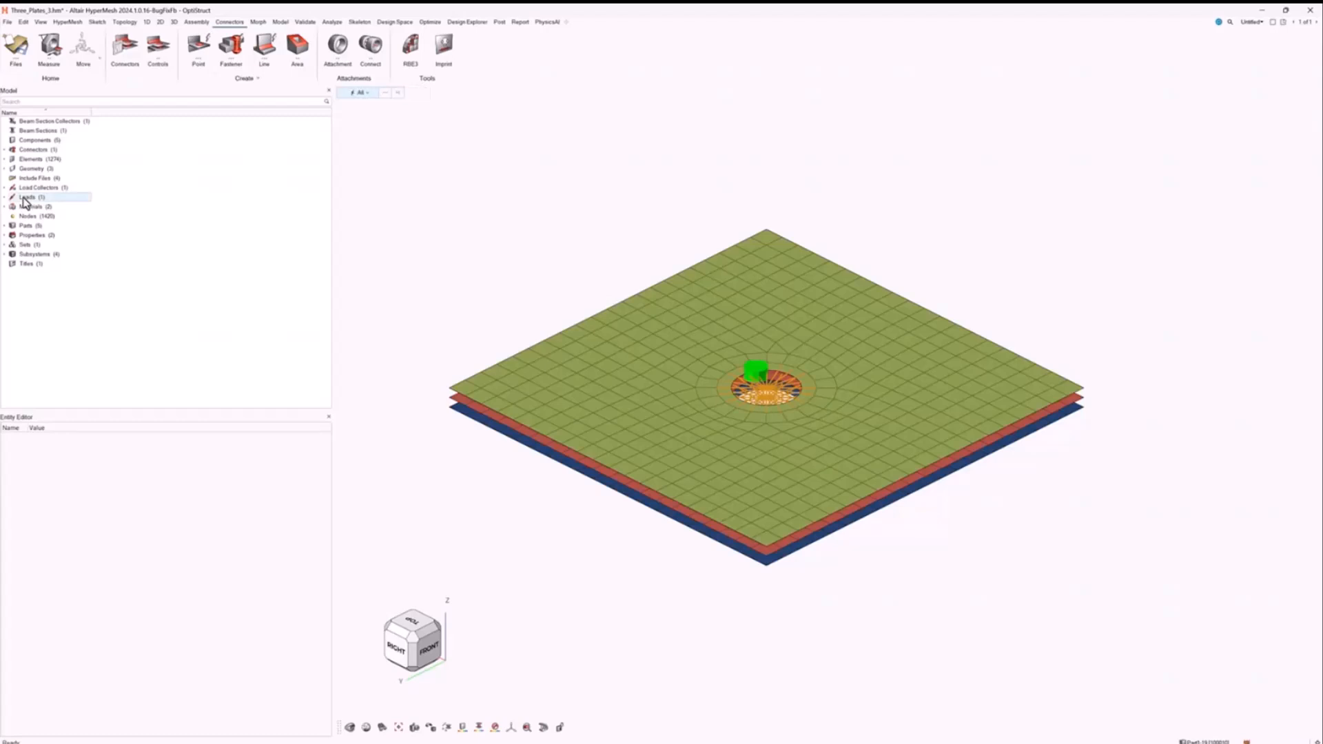
click(53, 233)
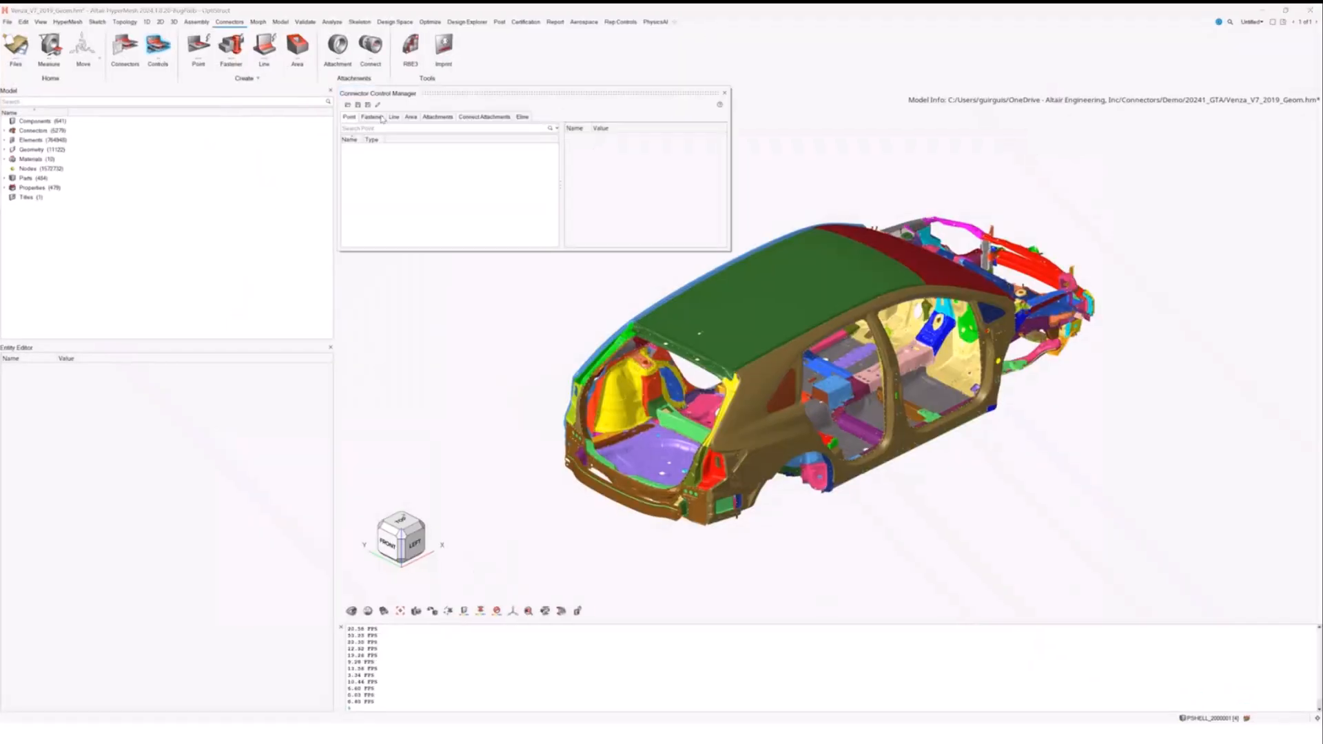
- Create a fastener control of type Cylinder for the car body model
click(433, 165)
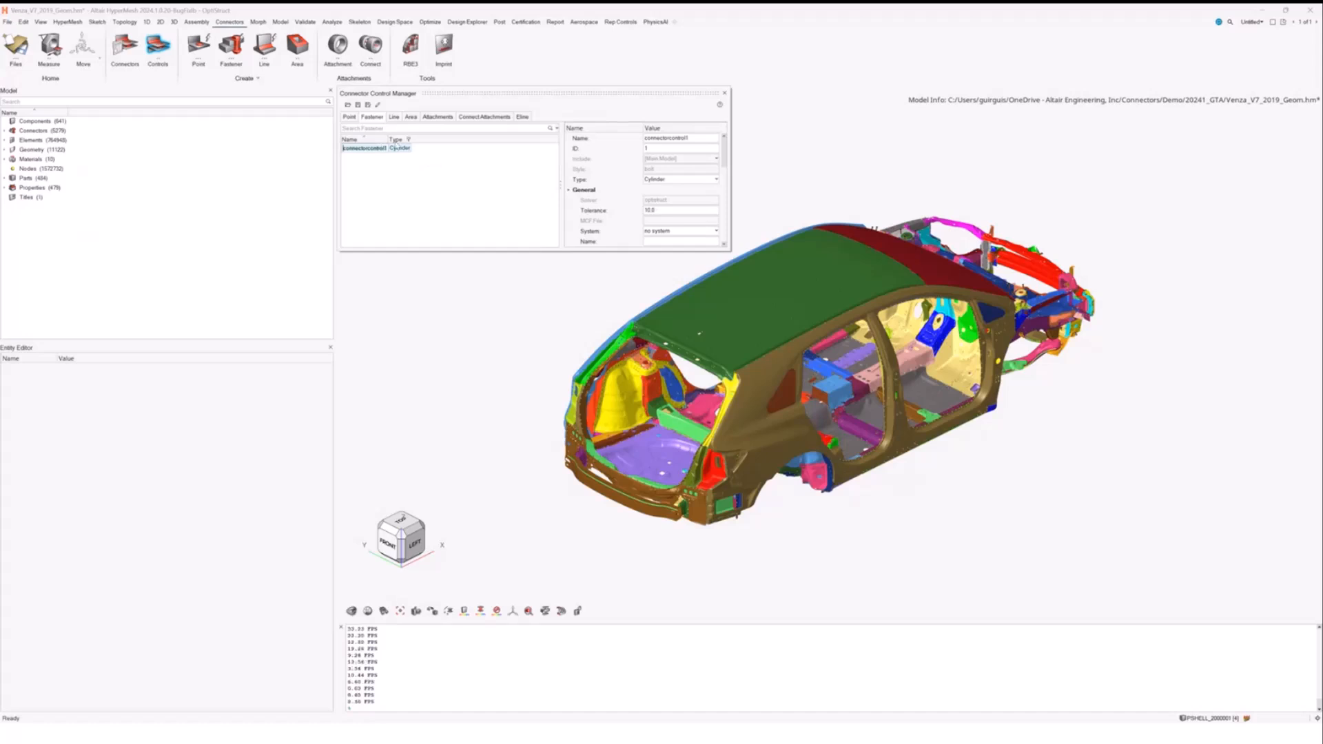
click(412, 149)
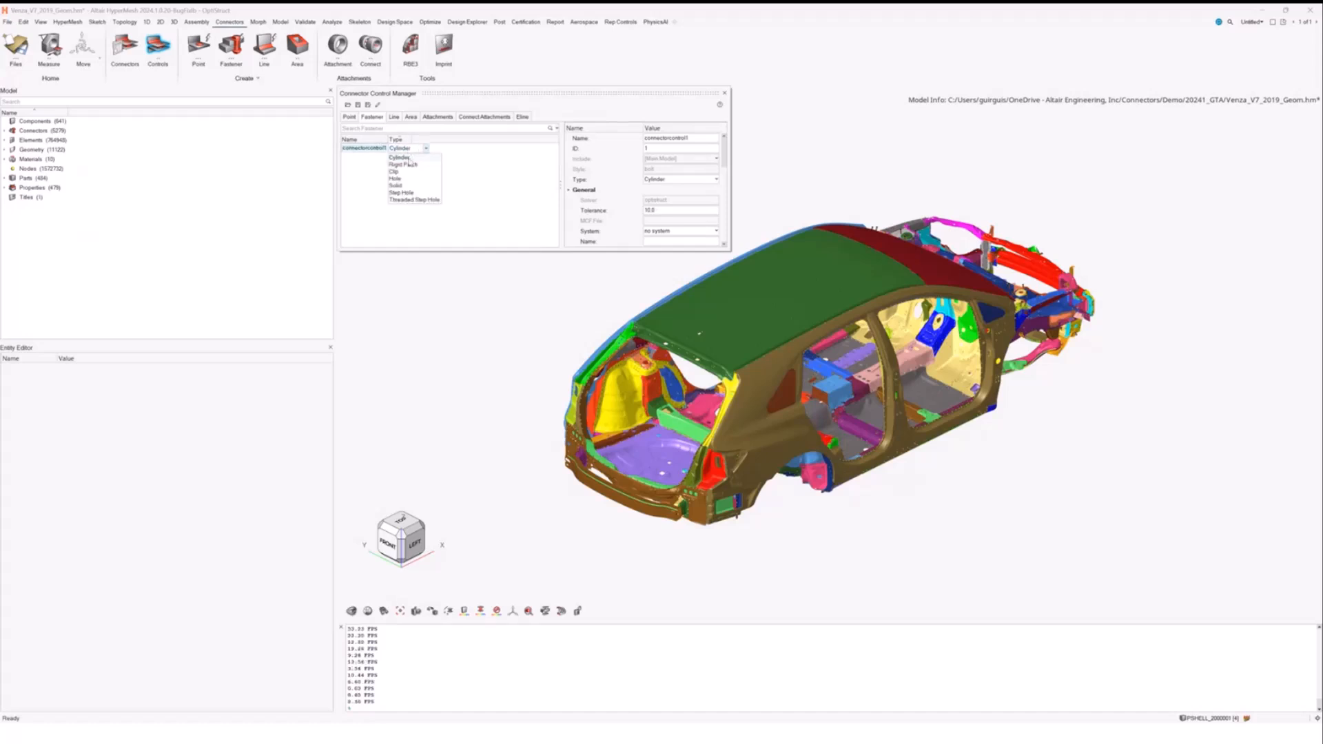
click(409, 158)
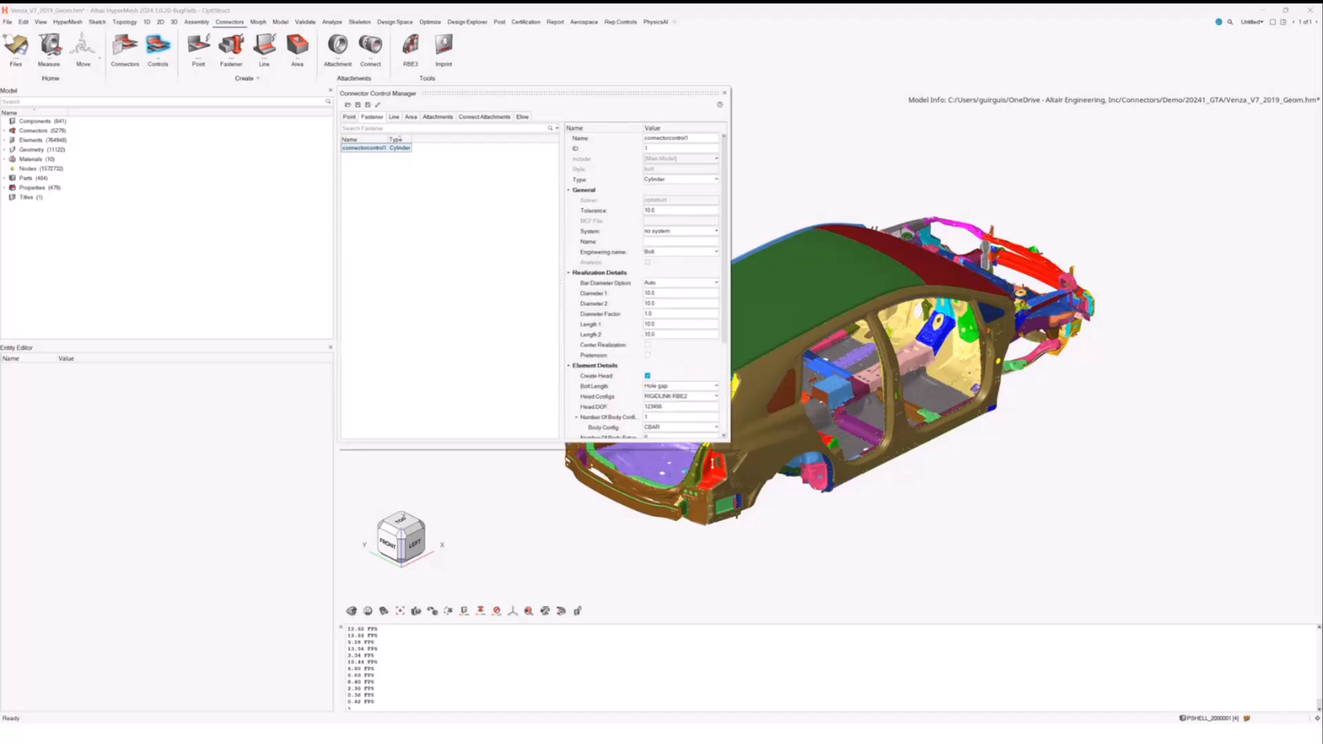
- Compare the Center Realization option switched on and off for the cylinder fastener control
mouse_move(627, 299)
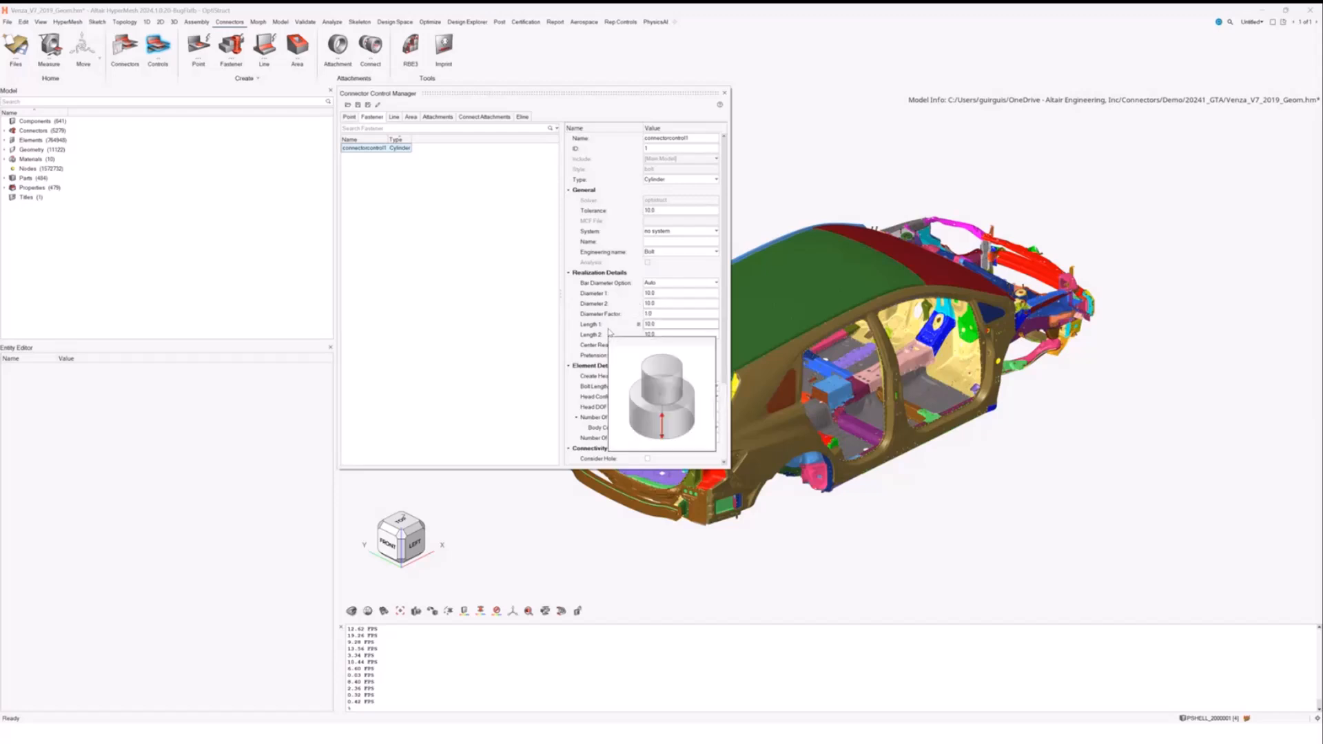
mouse_move(608, 339)
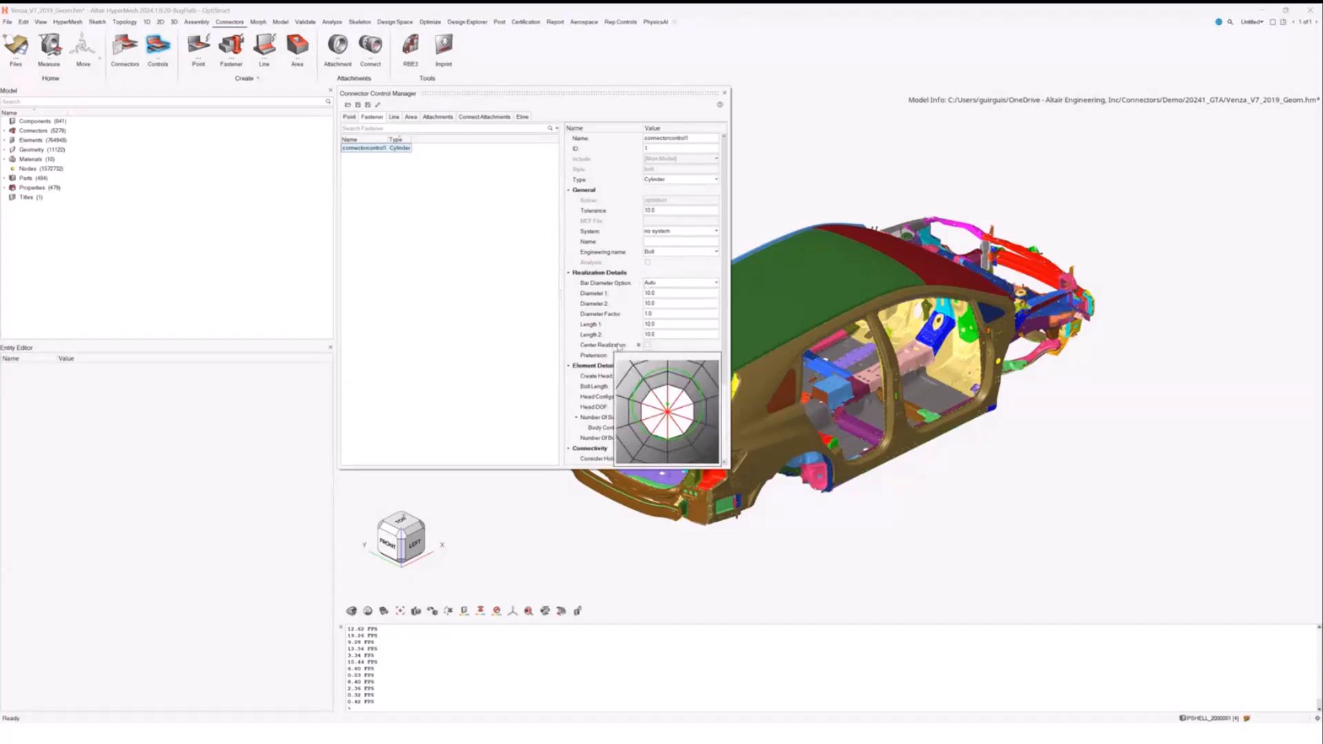
click(647, 344)
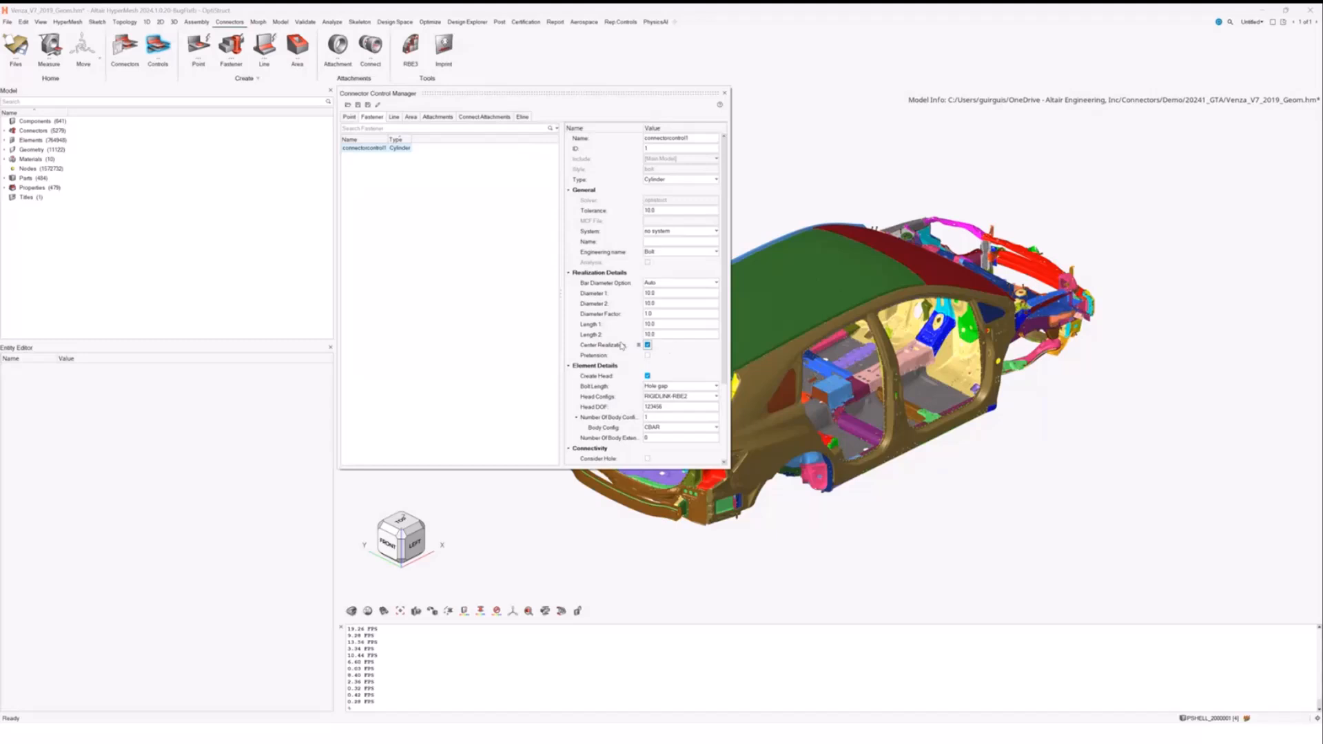
click(648, 344)
mouse_move(605, 346)
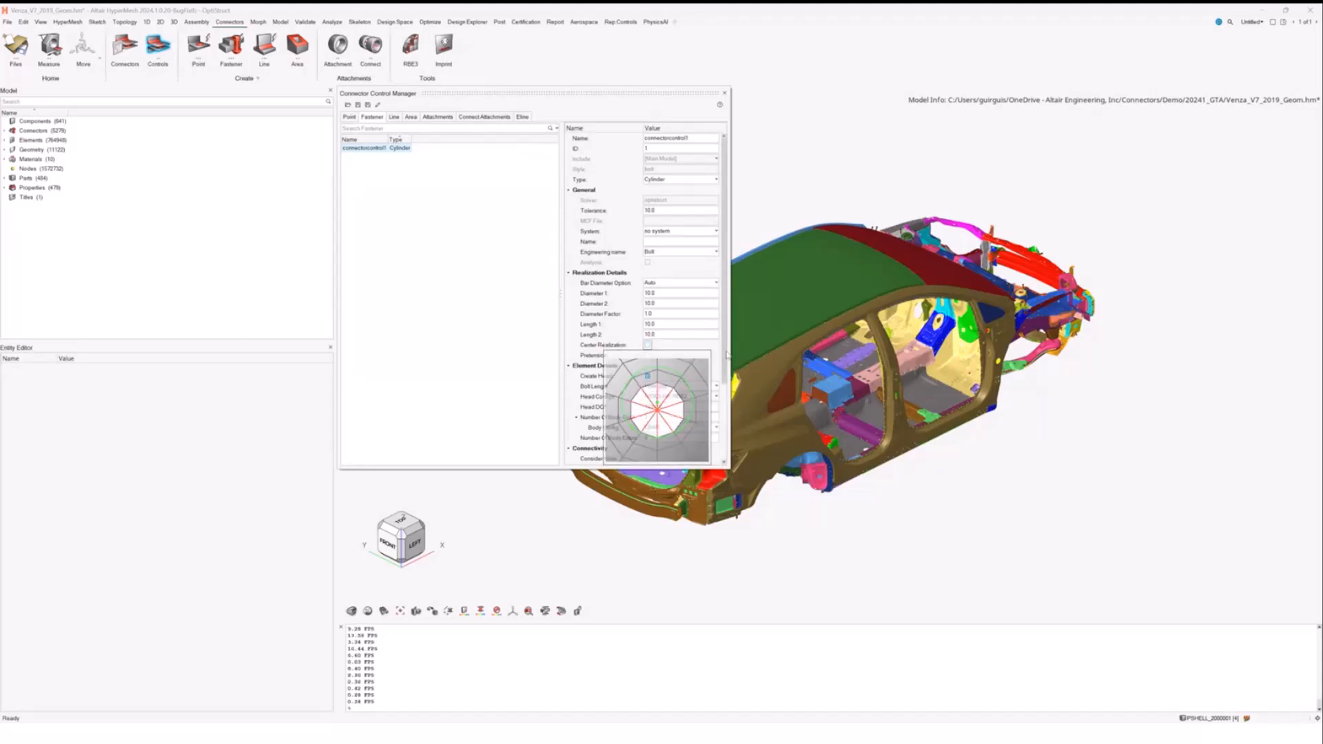
click(648, 345)
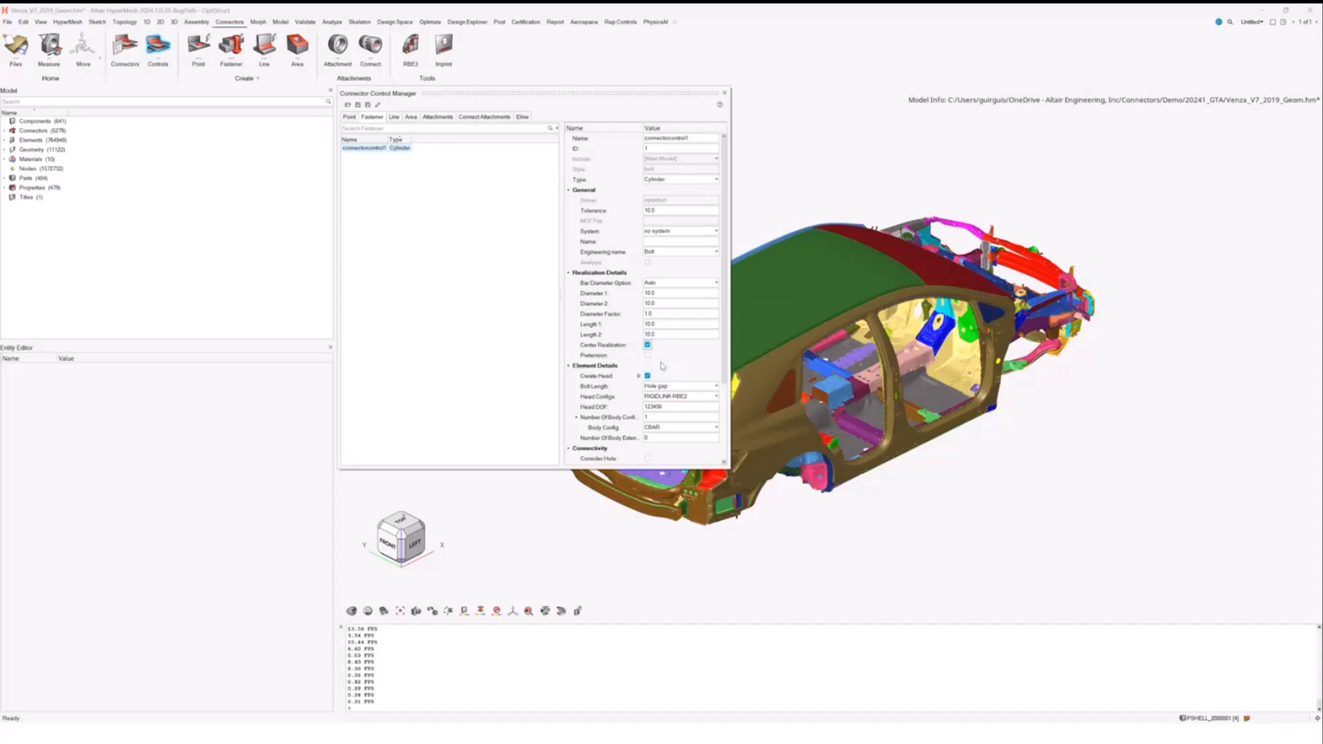
mouse_move(621, 350)
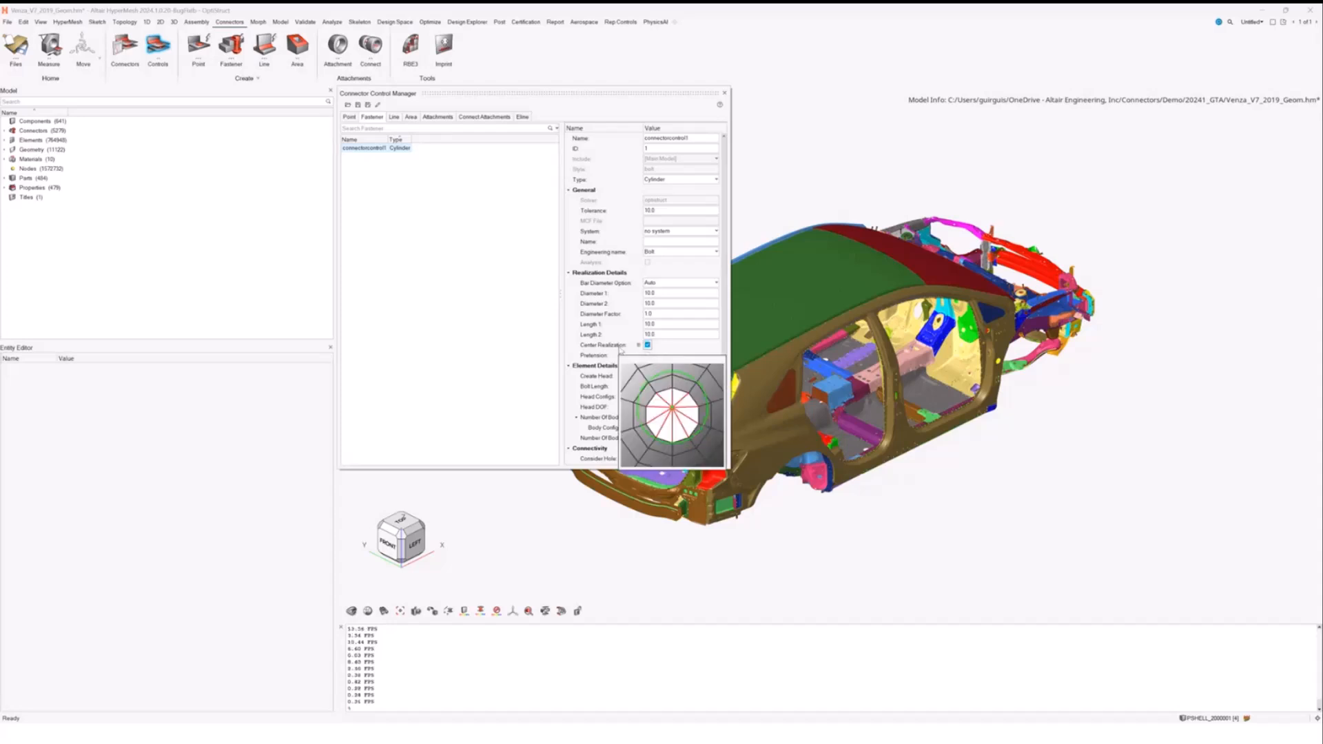
click(648, 344)
mouse_move(612, 350)
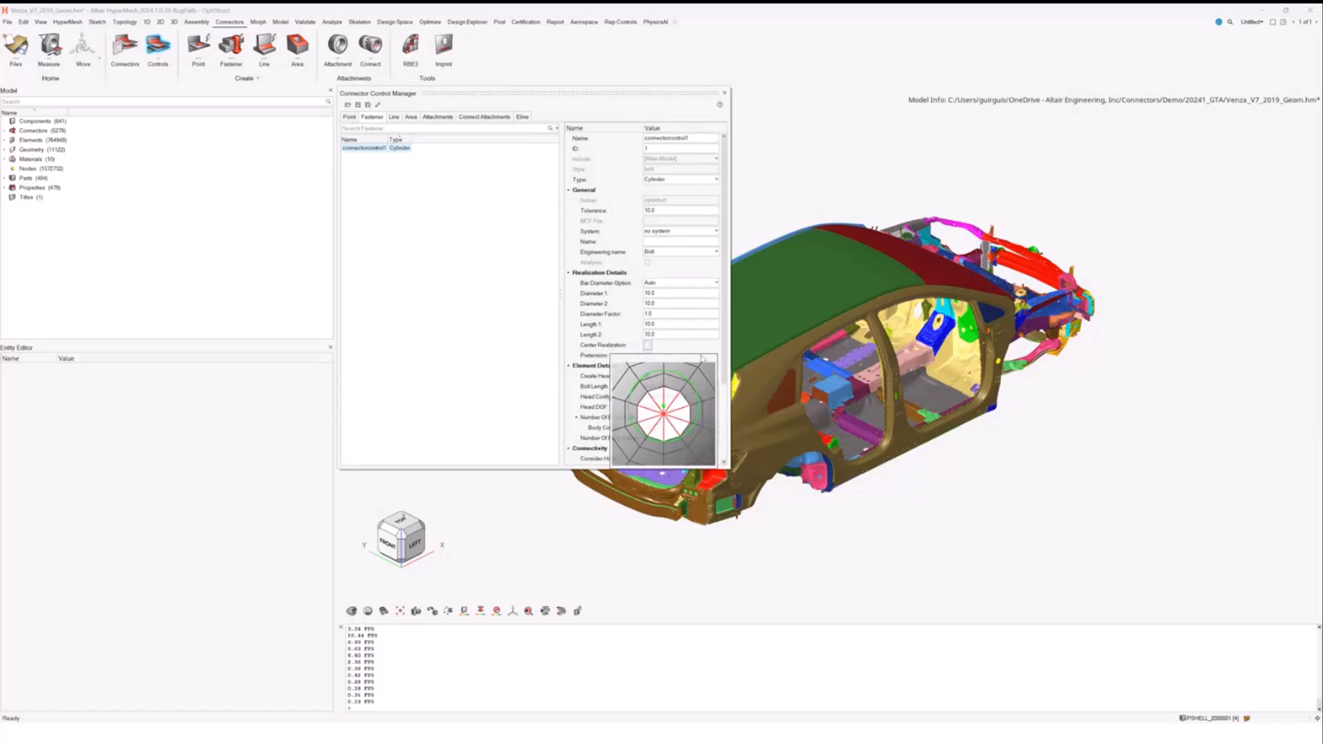
- Widen the Connector Control Manager and its property area, and set Number Of Body Configs to 3
scroll(713, 436, down, 3)
scroll(713, 436, down, 1)
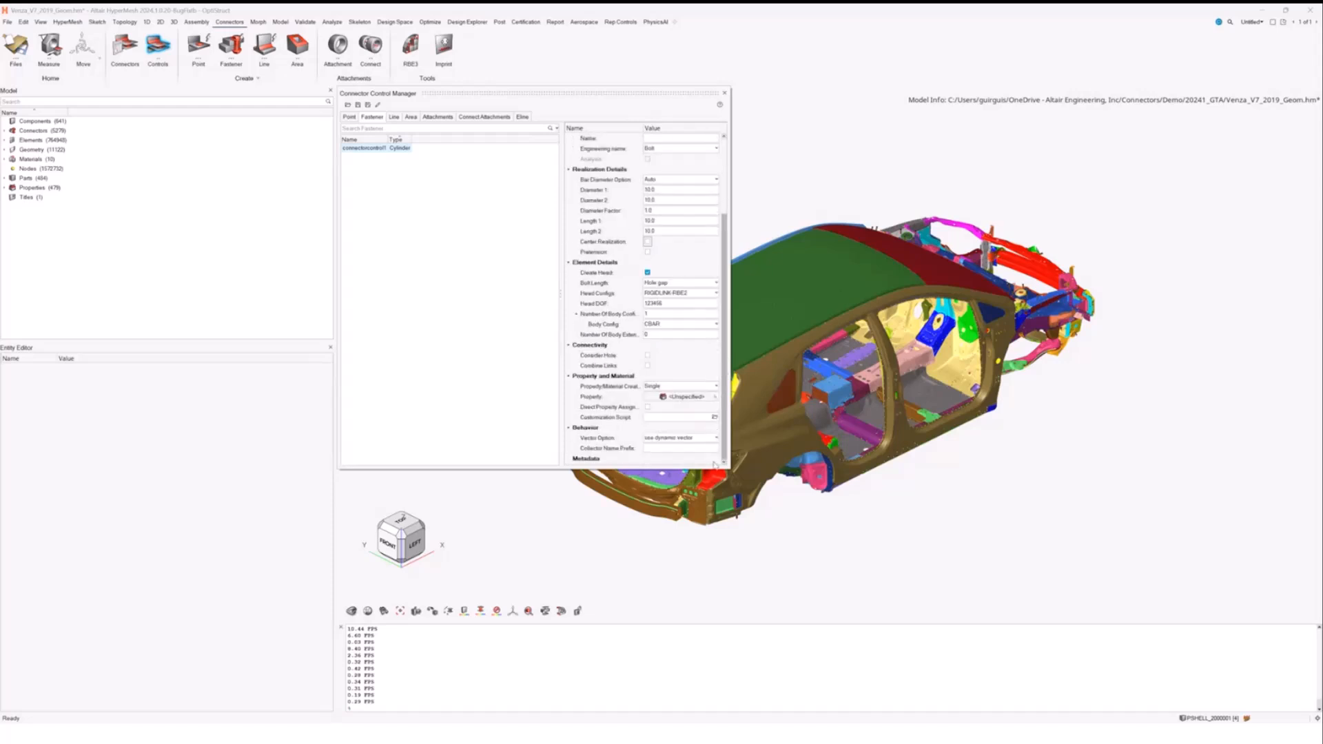
drag(730, 466, 792, 469)
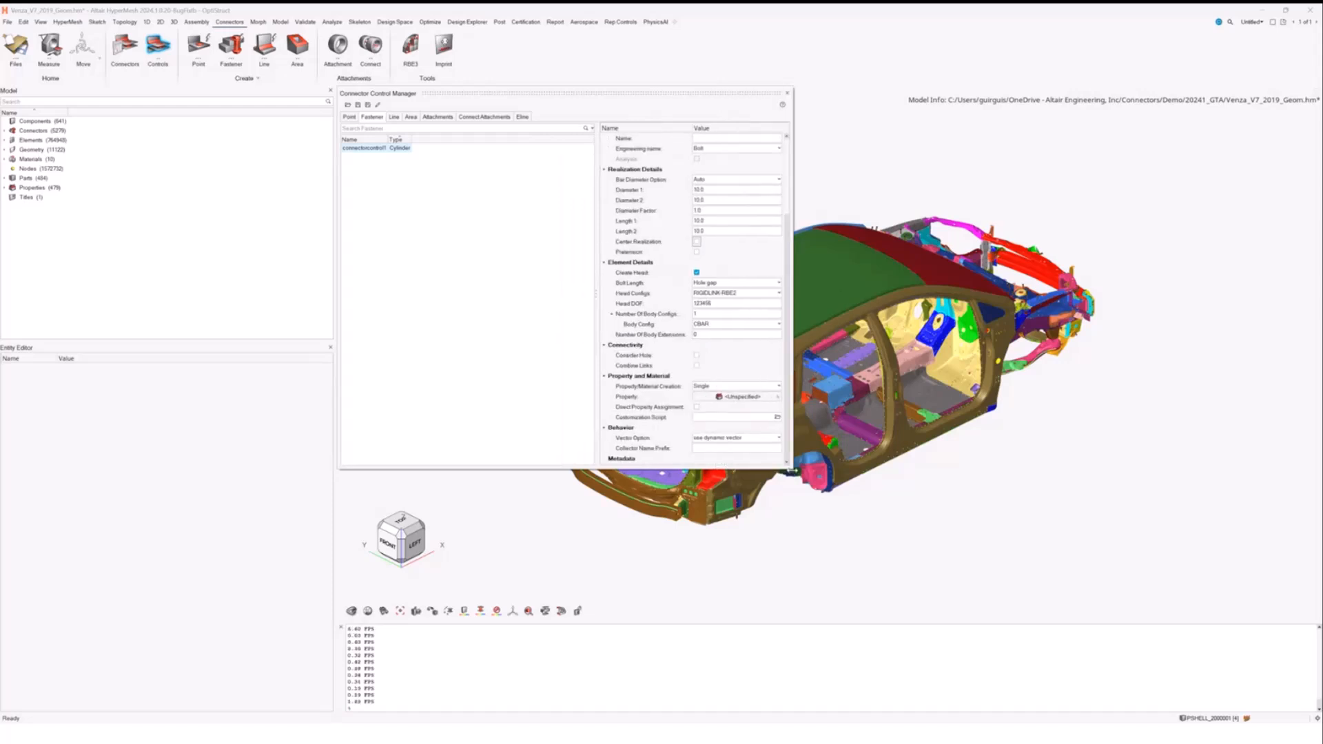
drag(596, 300, 566, 295)
text(3)
key(Return)
- Assign CBEAM, JOINTG-AXIAL and CBAR as the first, second and third body configs
click(672, 324)
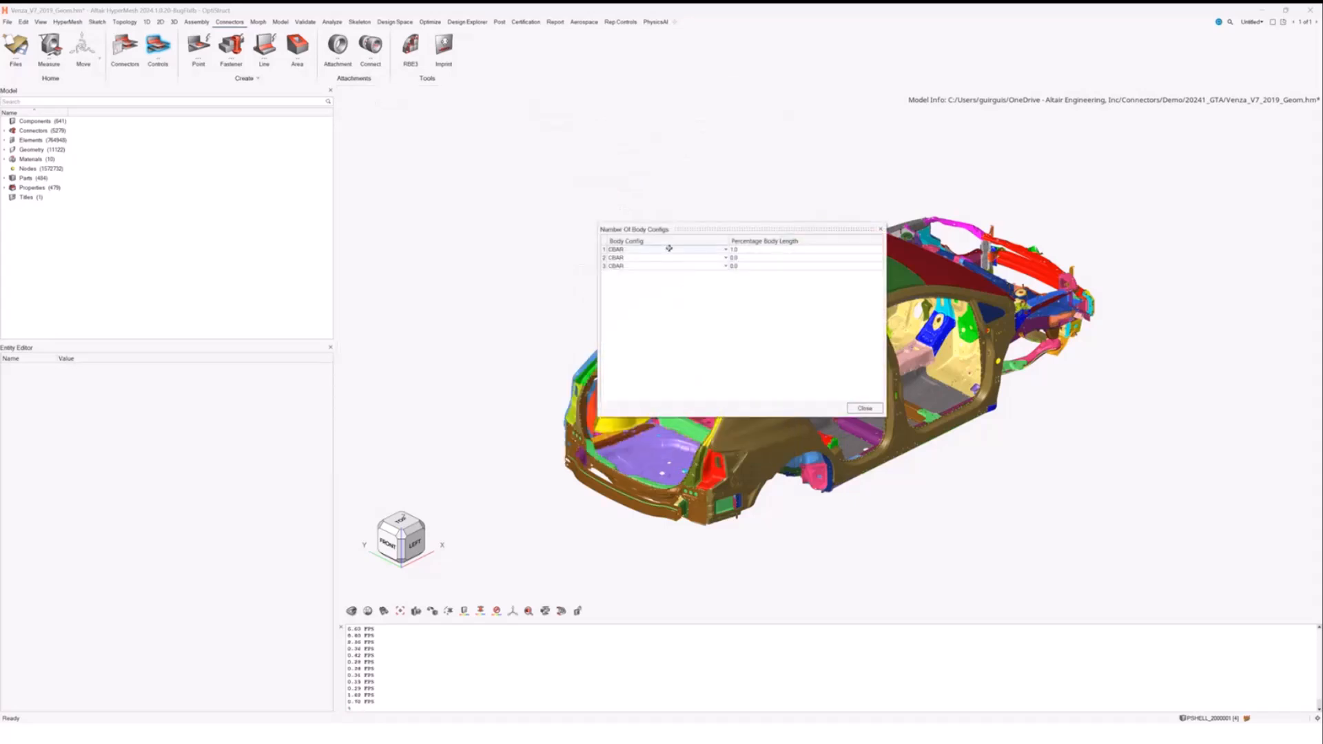
click(667, 249)
click(667, 249)
click(621, 264)
click(641, 257)
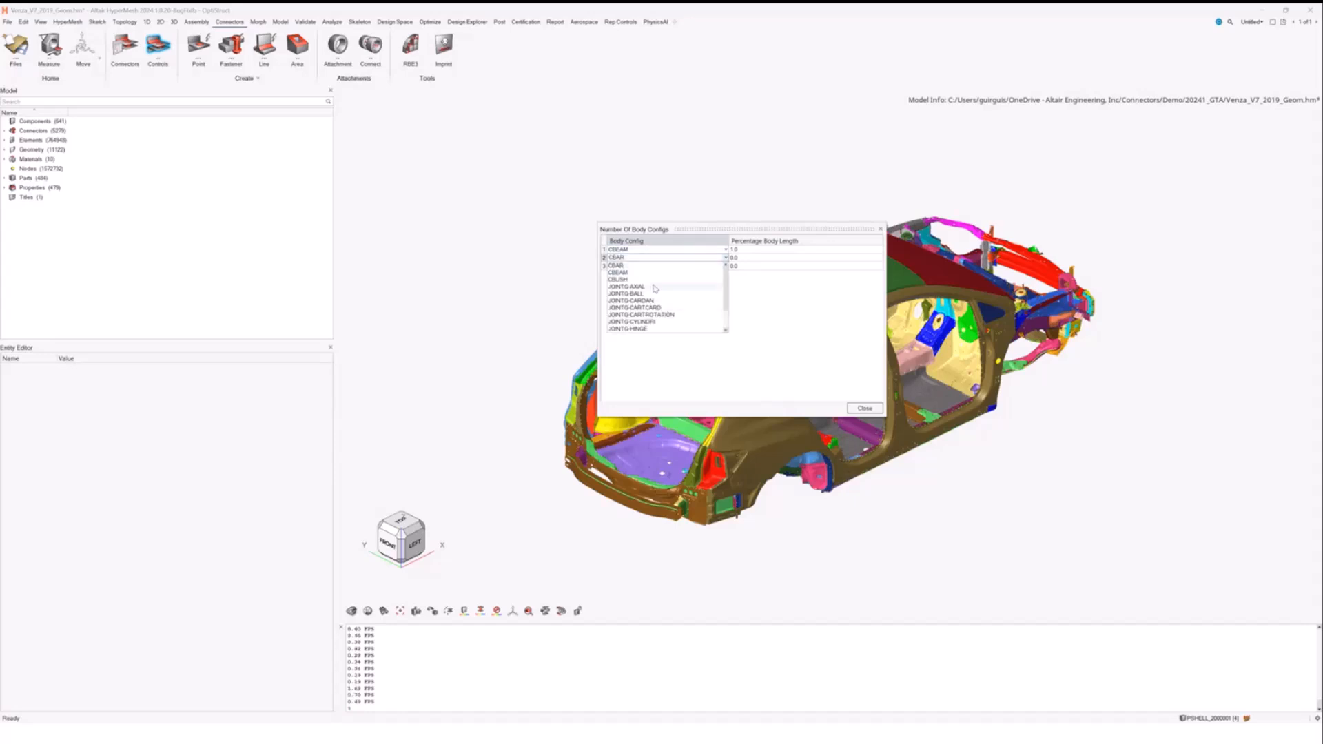
click(627, 287)
click(650, 266)
click(650, 266)
click(649, 273)
- Set the Percentage Body Length of each of the three body configs to 0.33 and close the table
click(835, 249)
click(835, 248)
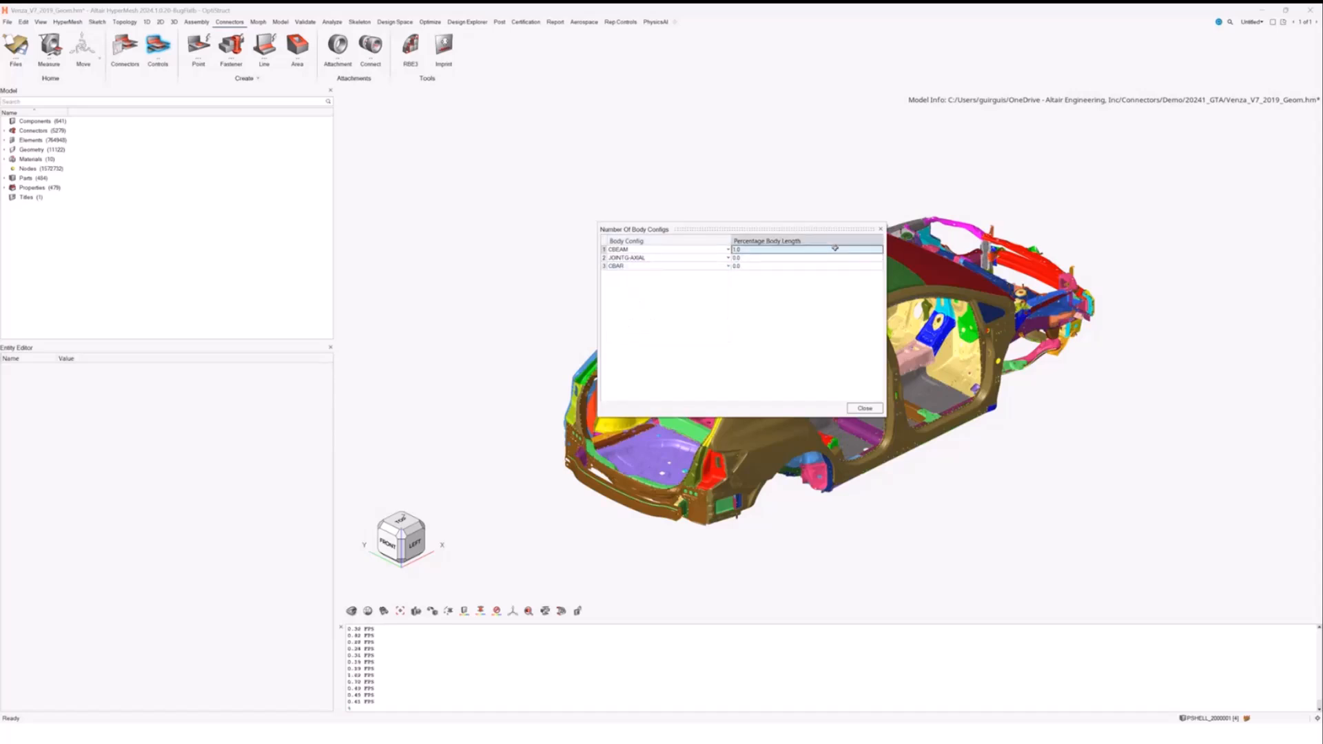
text(1)
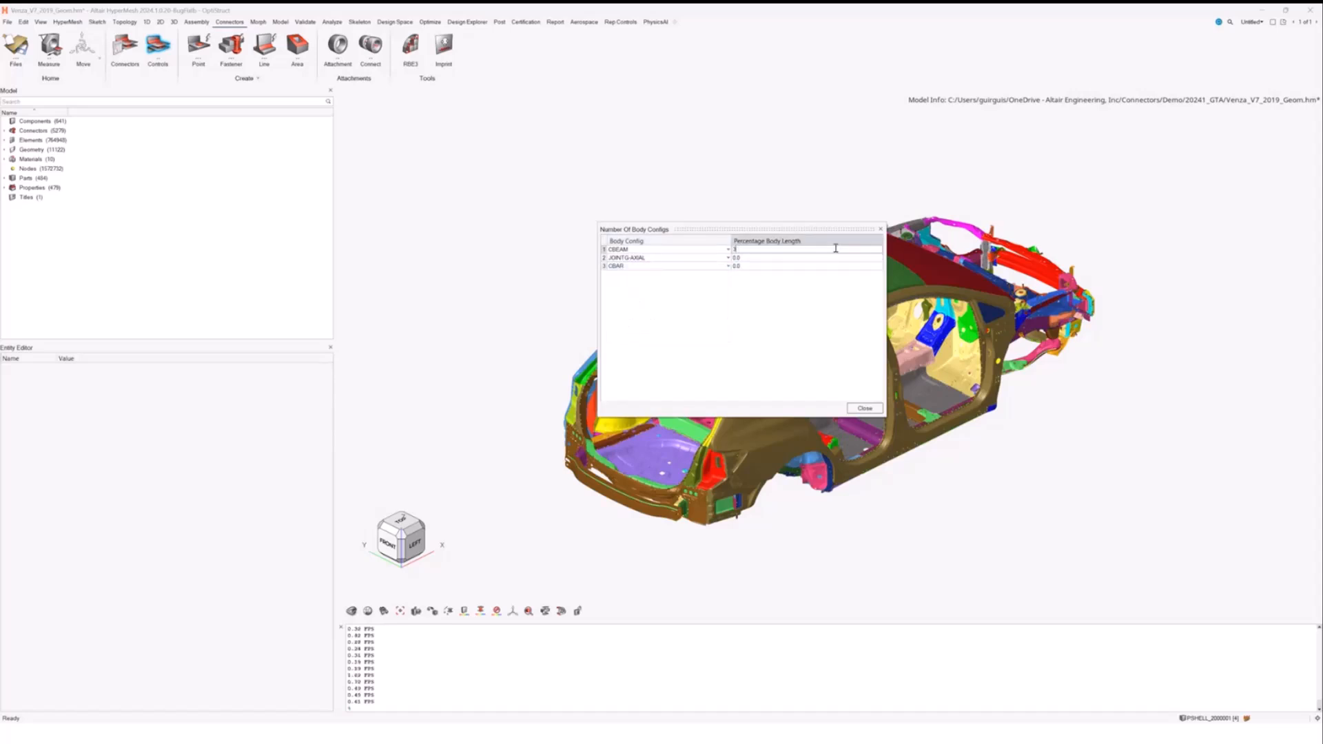
click(822, 258)
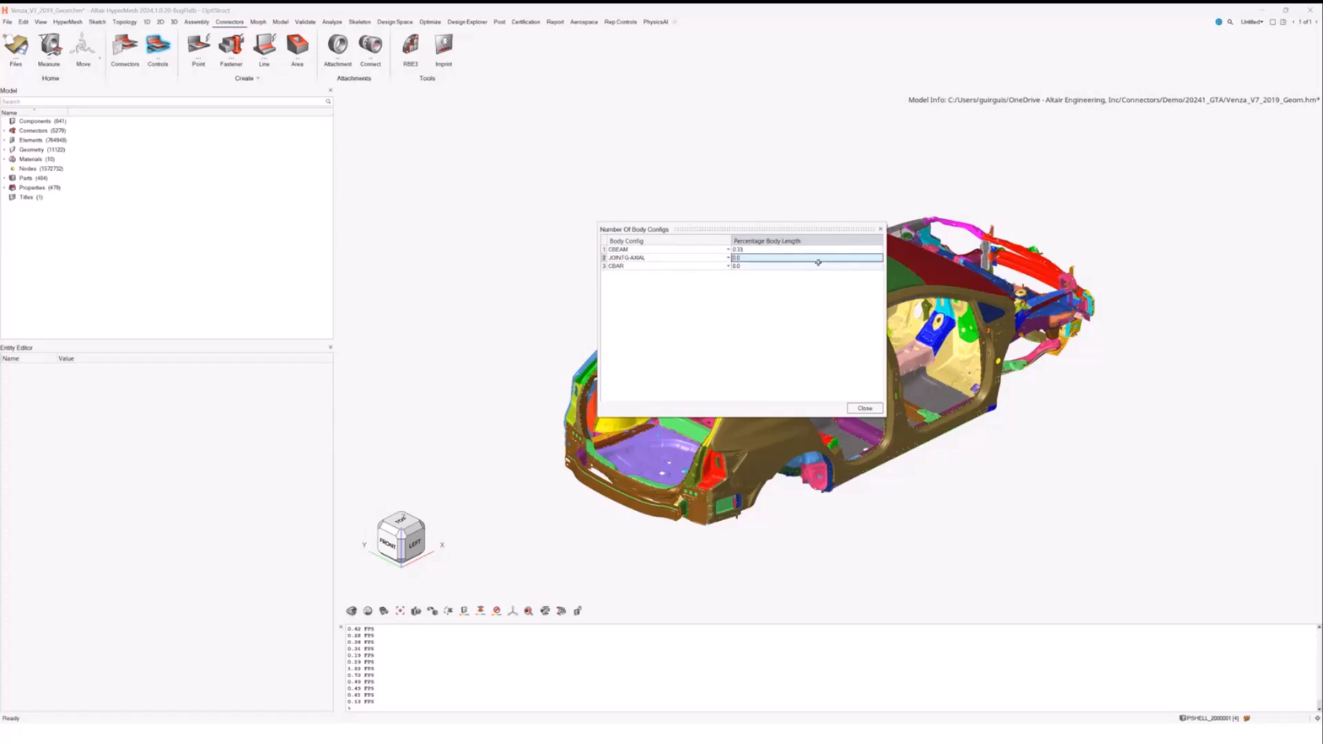
click(822, 257)
click(820, 265)
click(815, 265)
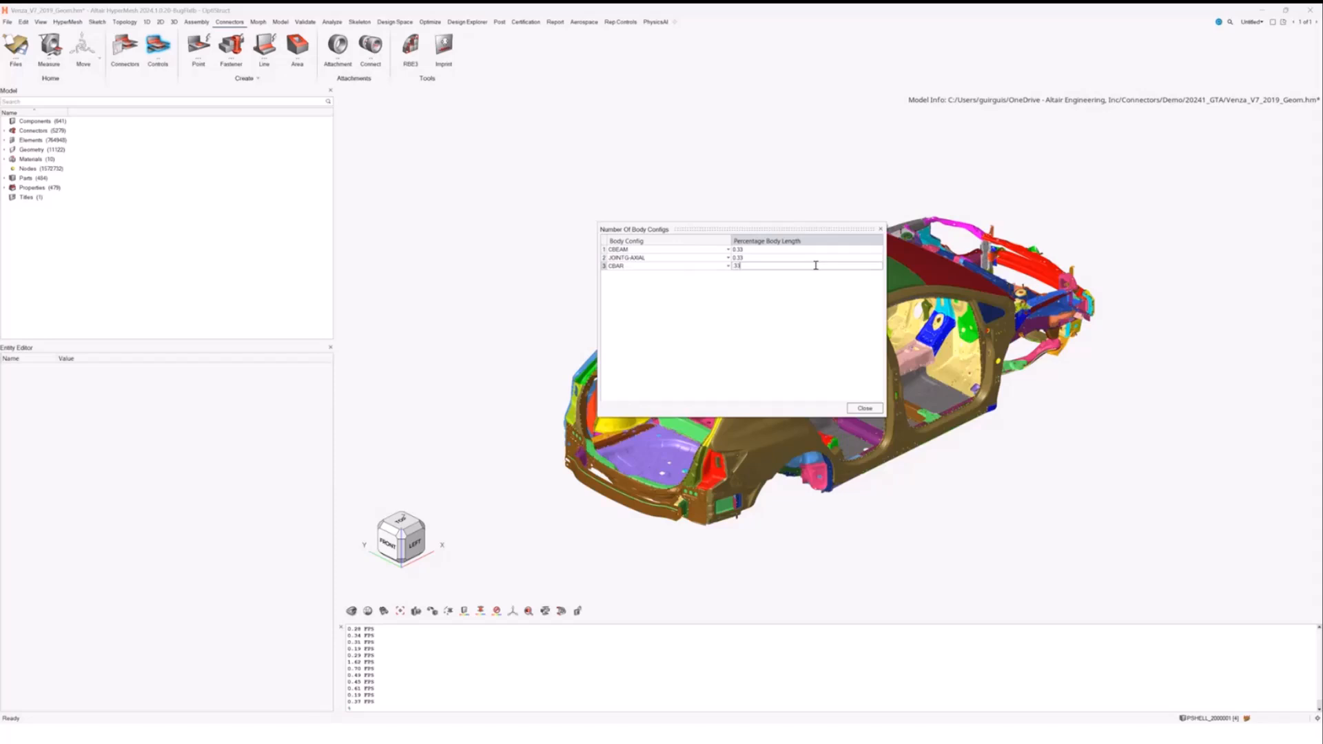
key(Return)
click(865, 408)
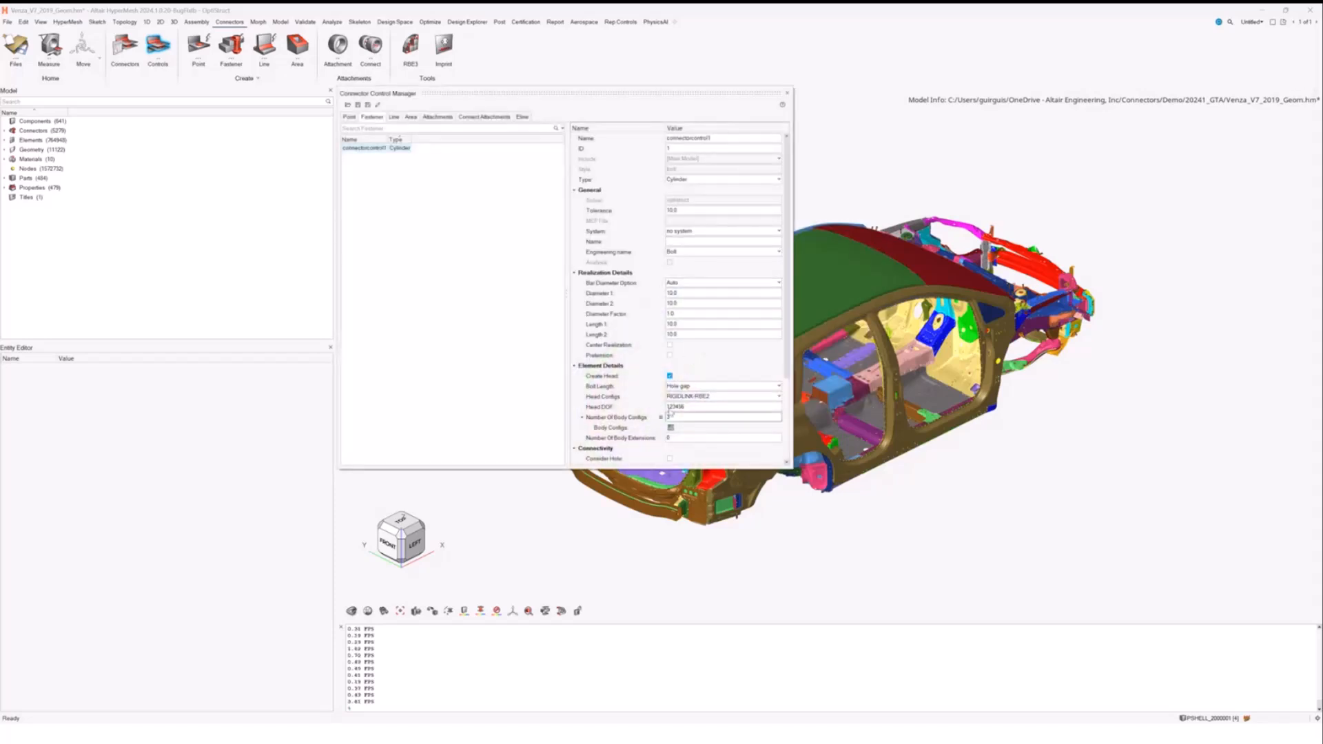
scroll(669, 414, down, 1)
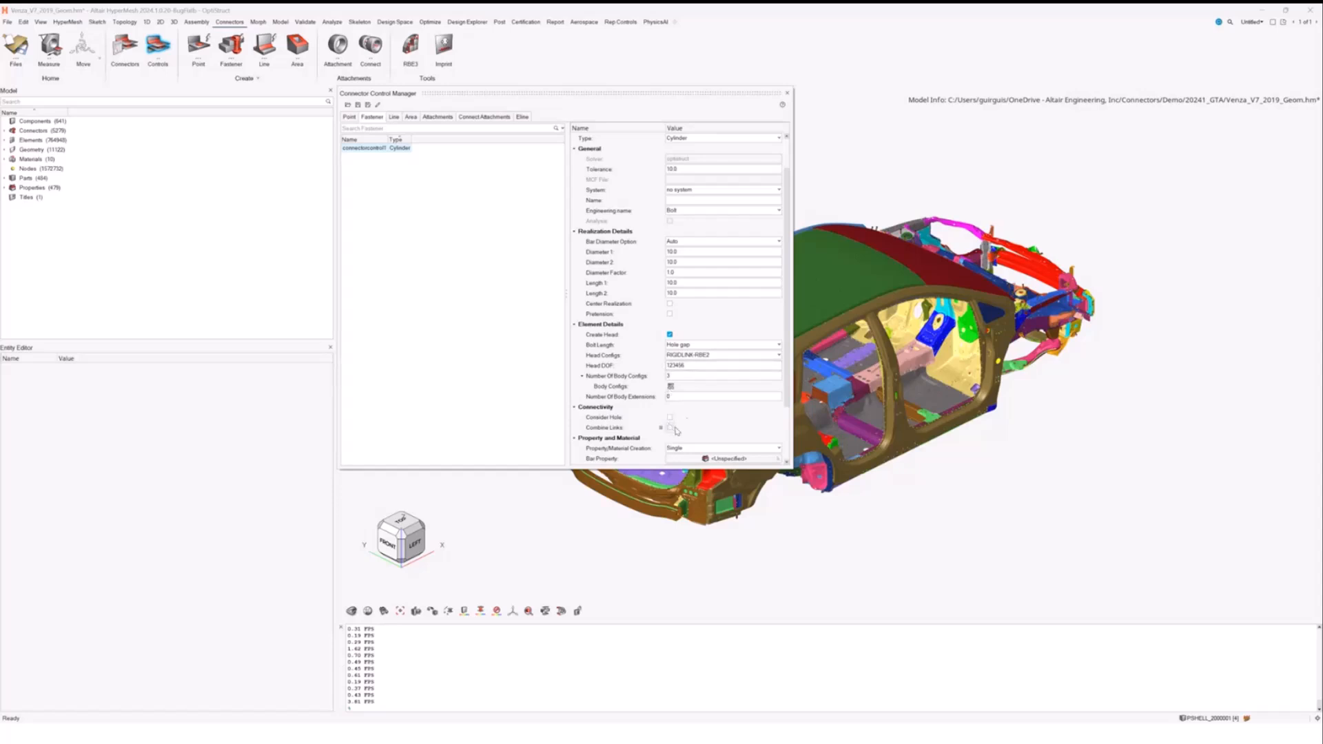
- Set the fastener control's type to Hole
mouse_move(625, 420)
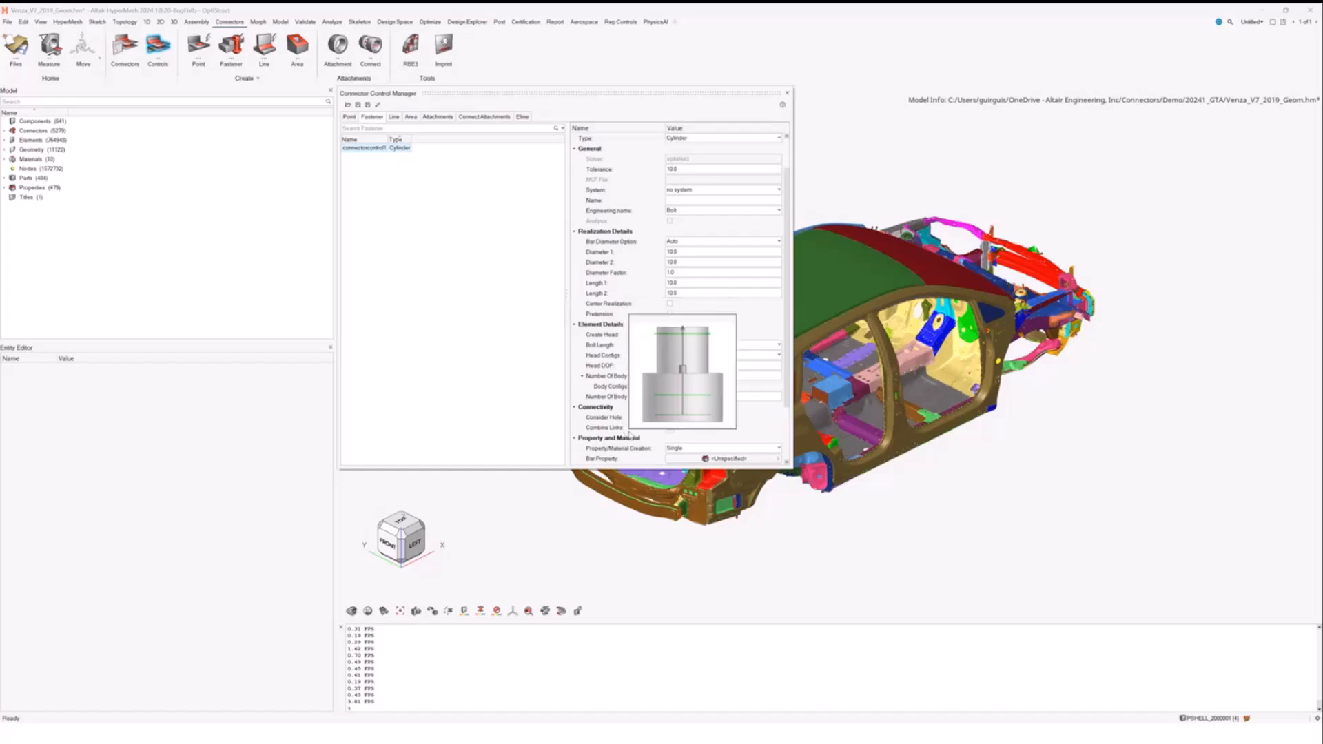
scroll(750, 427, down, 3)
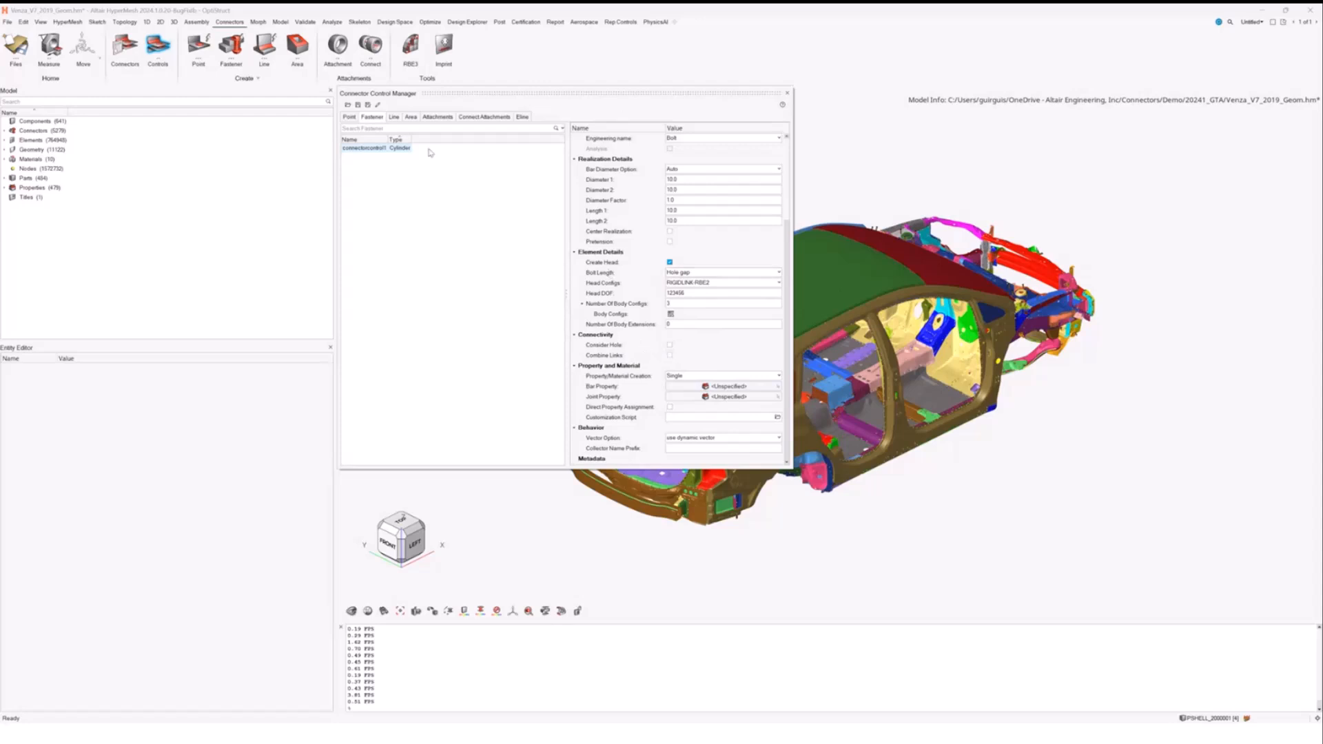
click(393, 148)
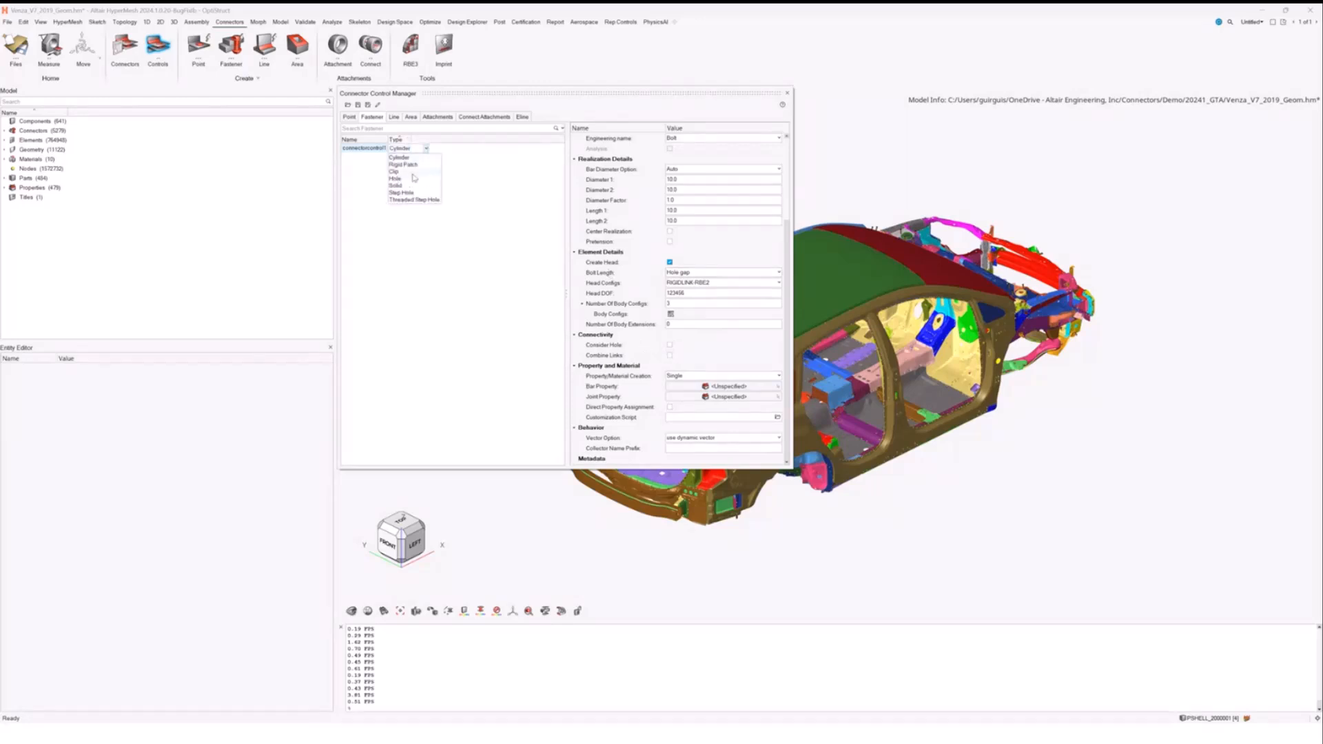
click(408, 179)
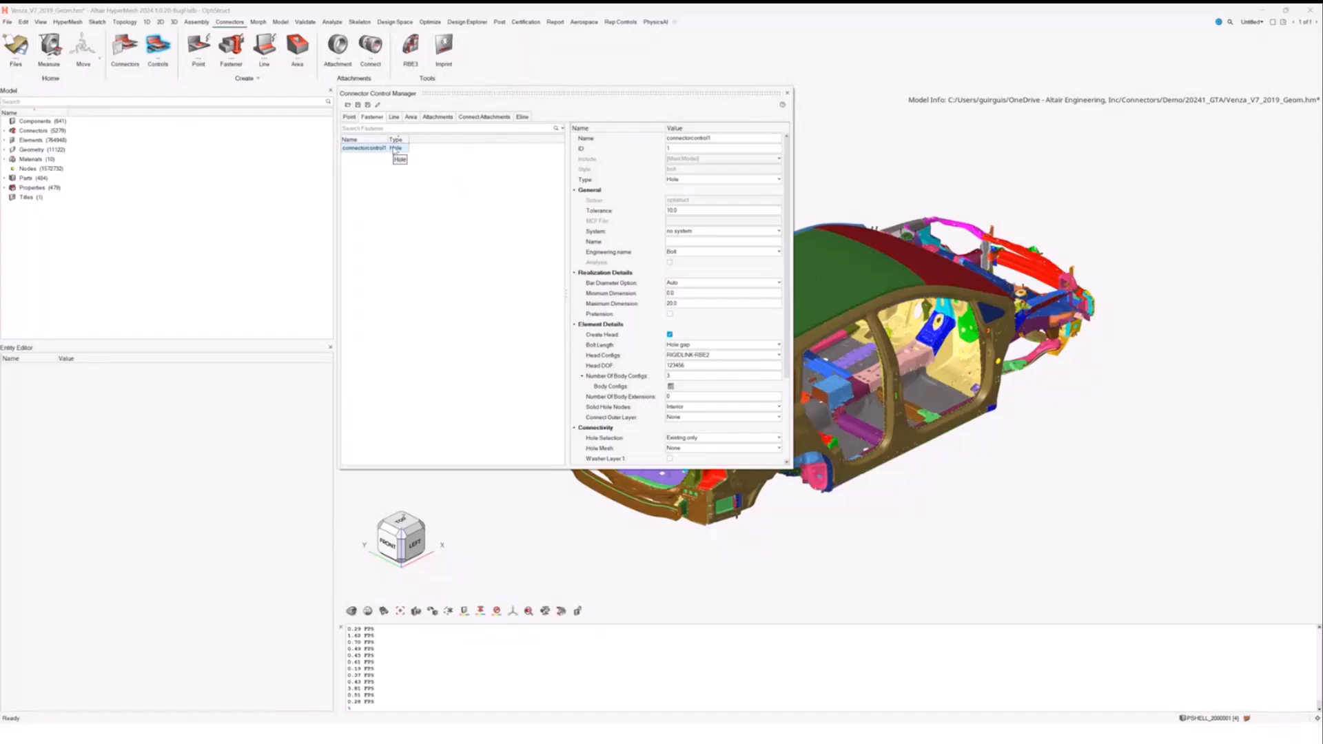
- Compare the Existing only, Create missing and Use available settings of Hole Selection, leaving it on Use available
scroll(689, 212, down, 2)
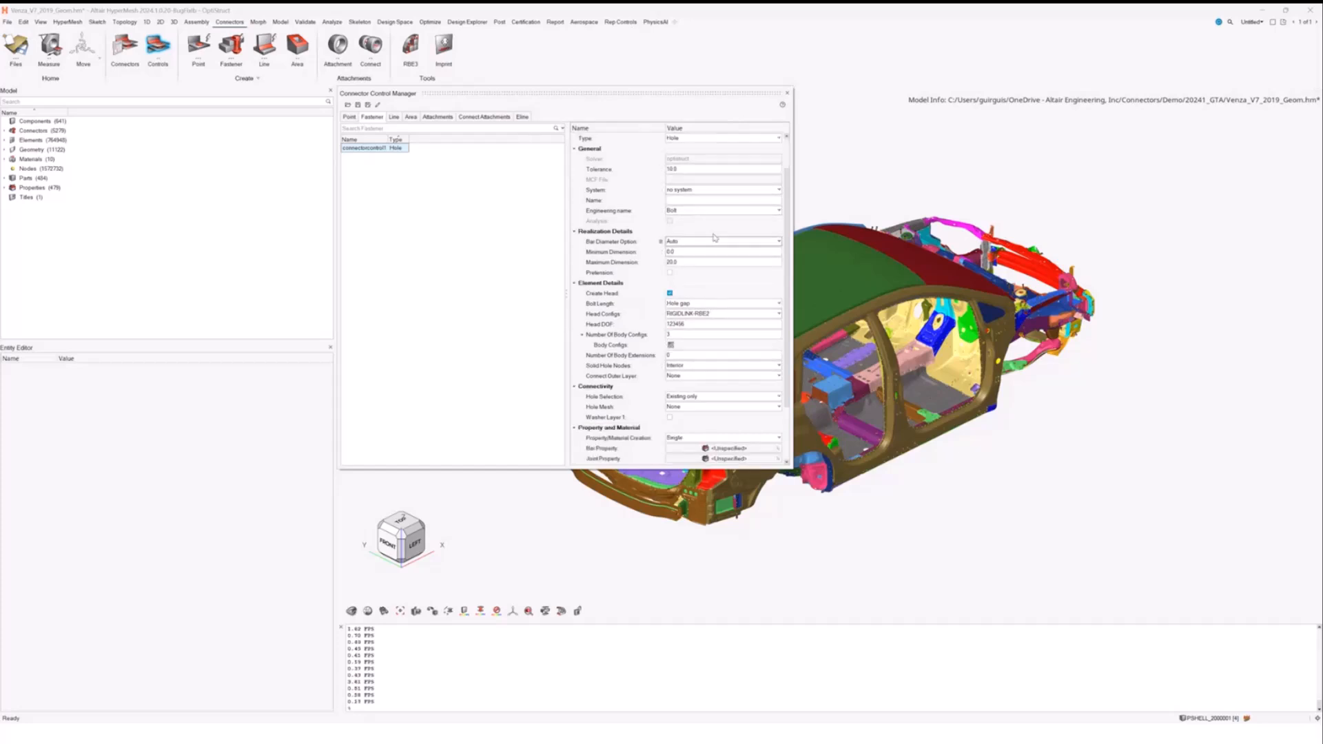
scroll(689, 289, down, 2)
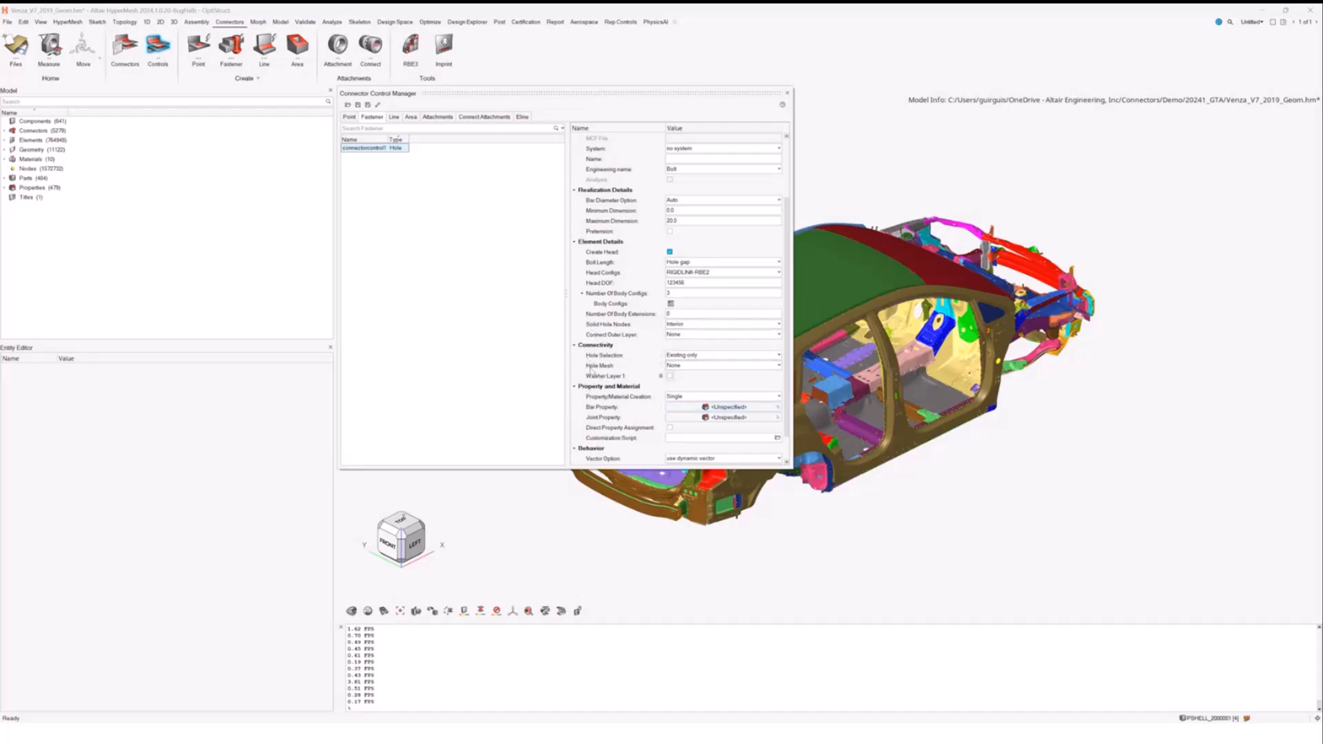
click(702, 356)
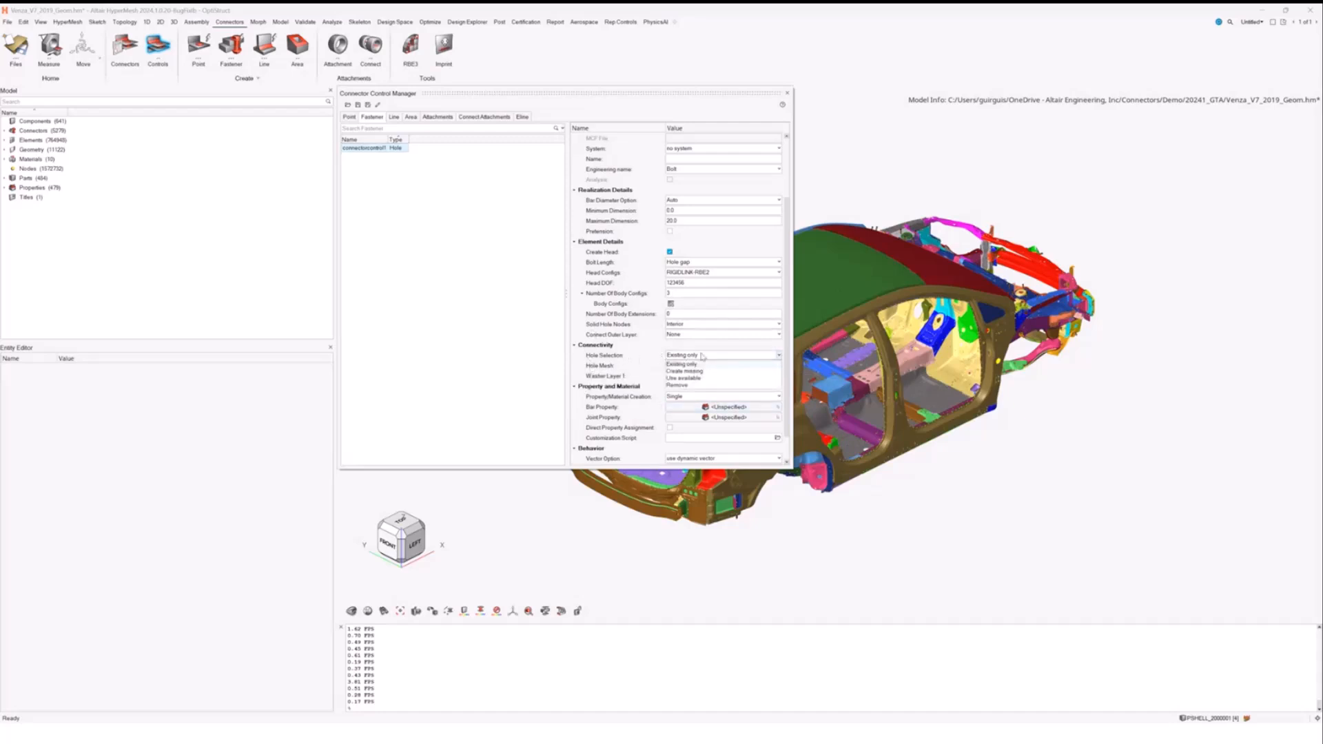
click(698, 363)
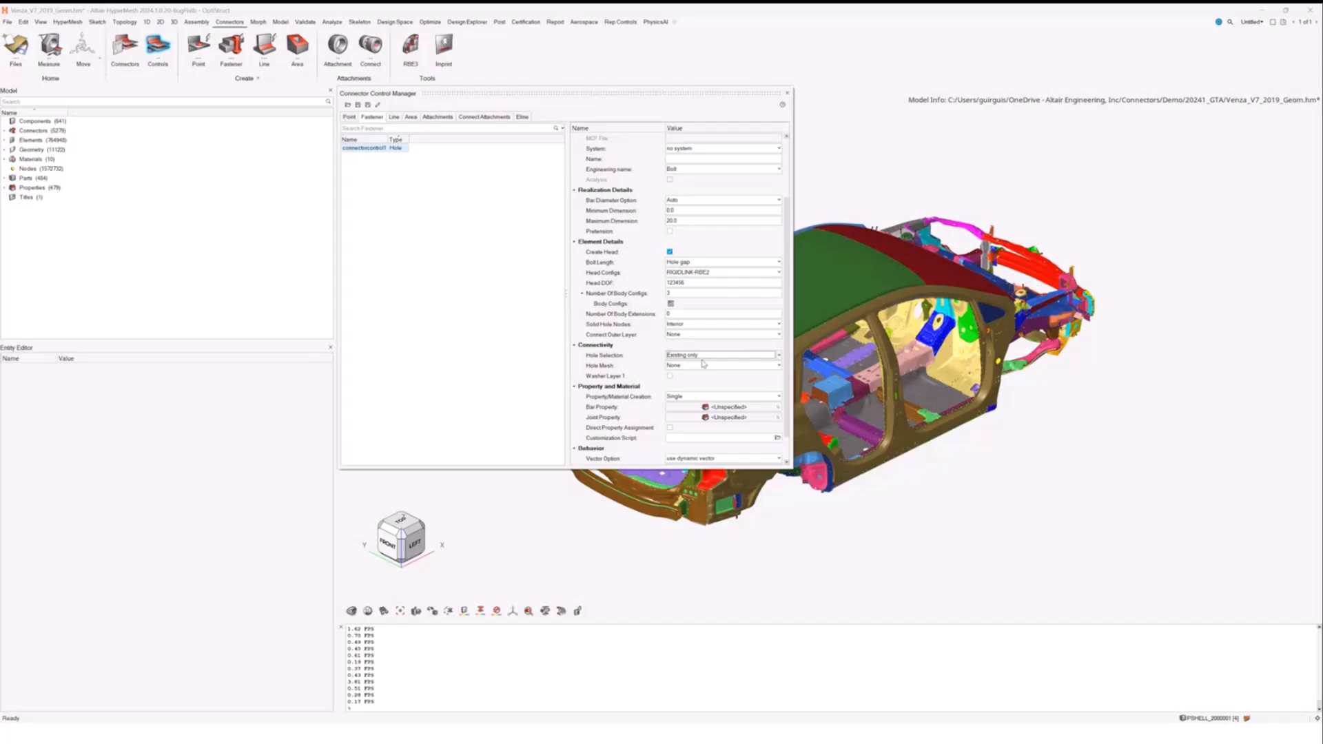
click(702, 359)
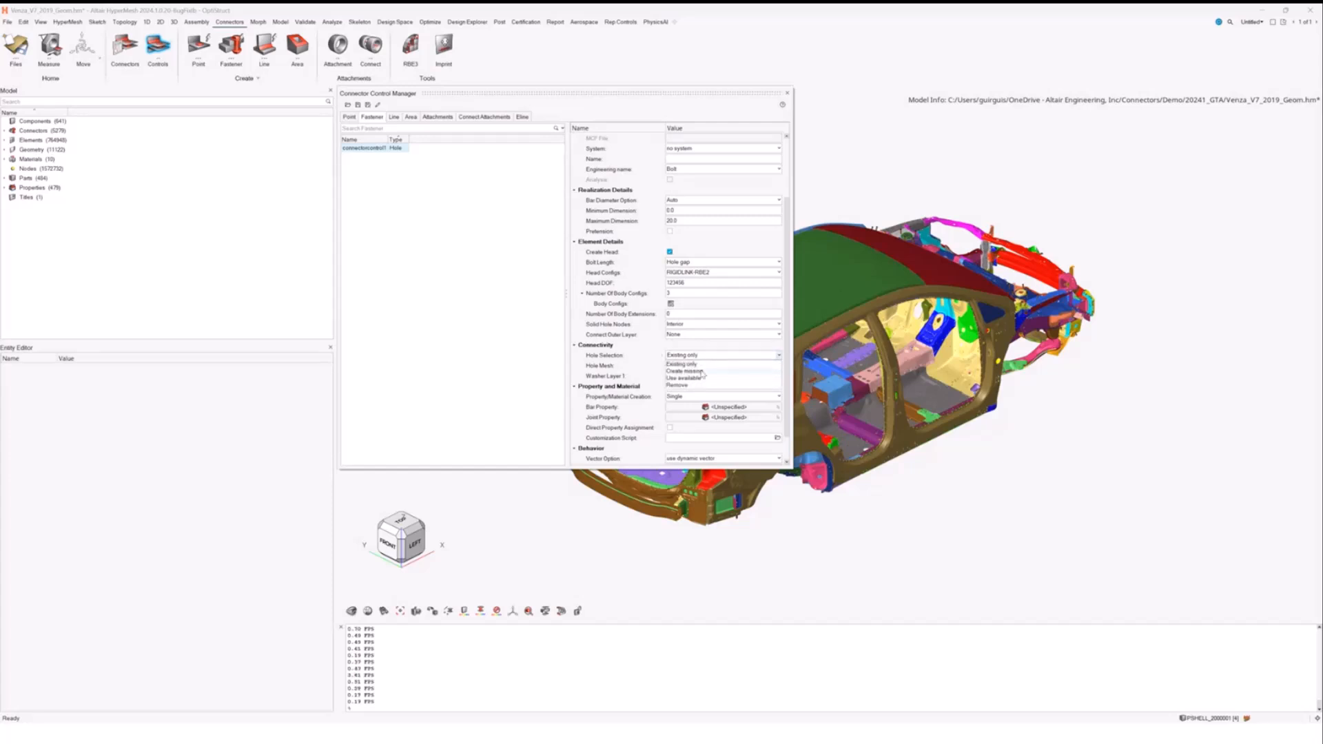
click(698, 371)
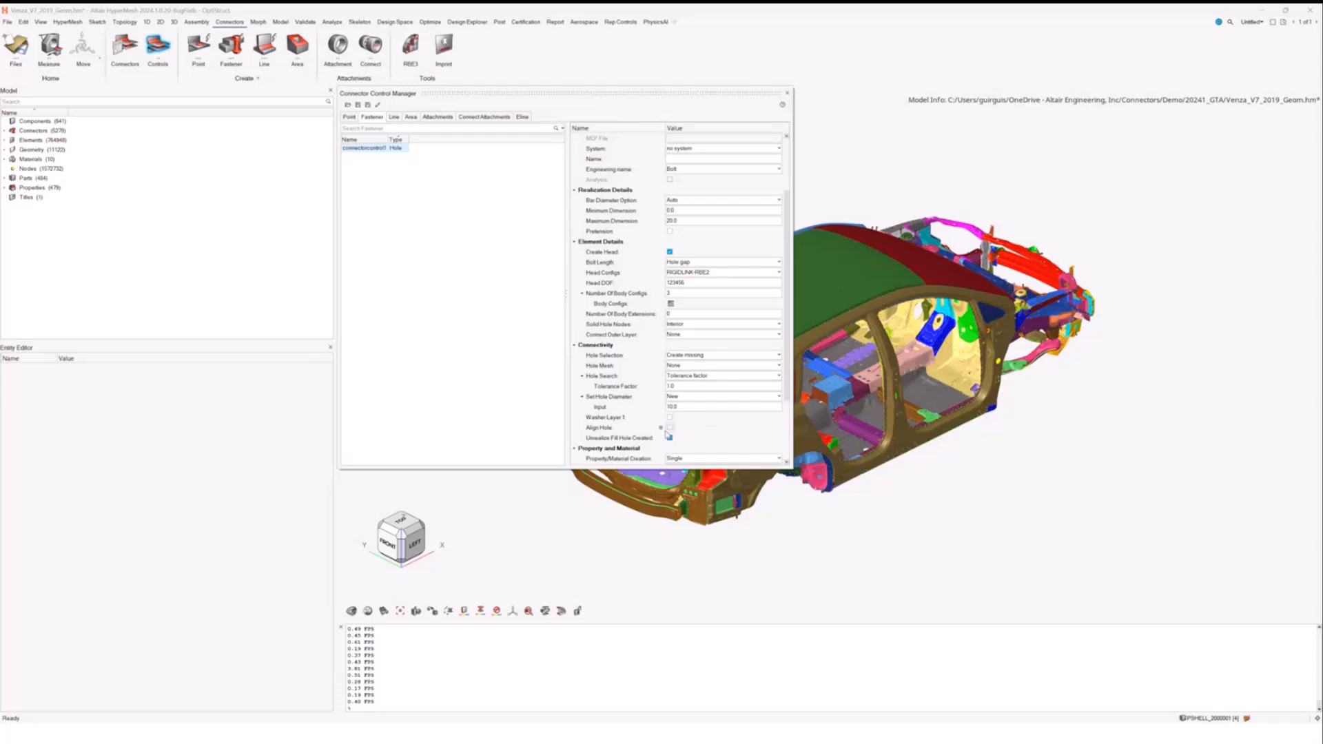
click(712, 354)
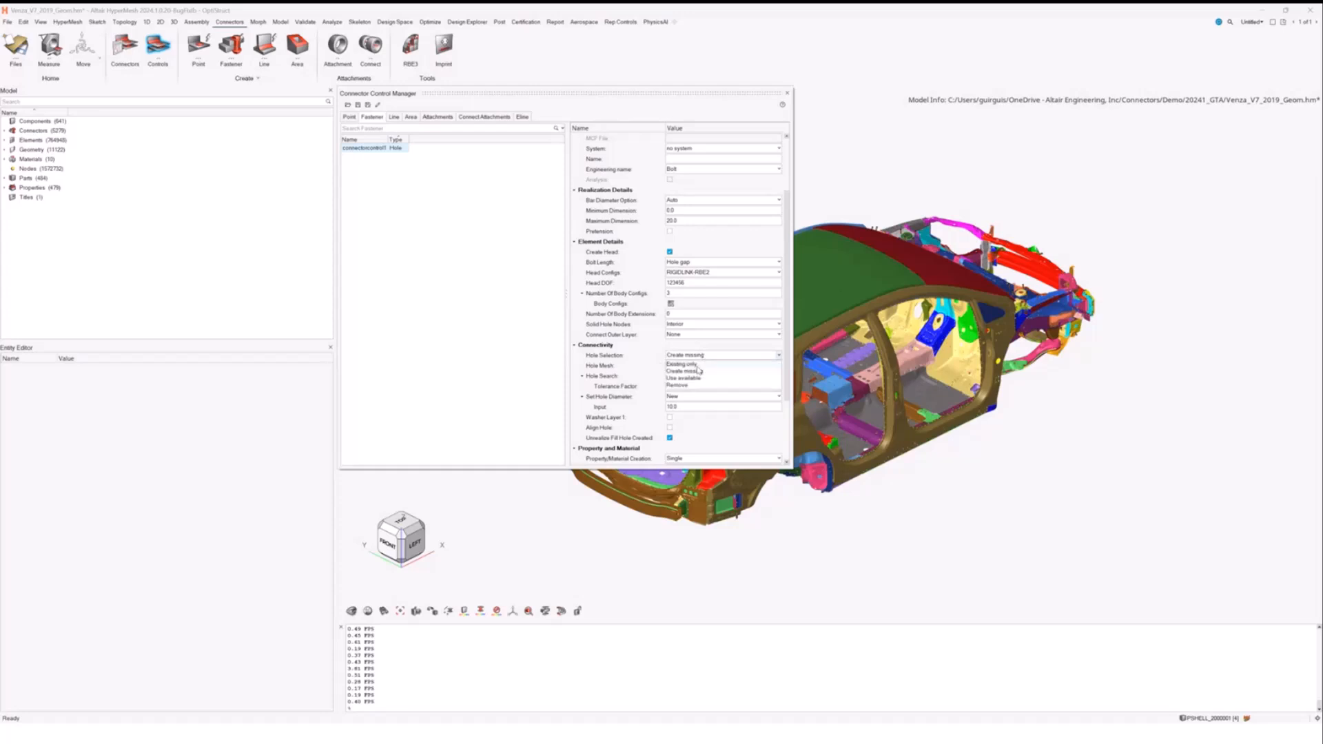
click(694, 378)
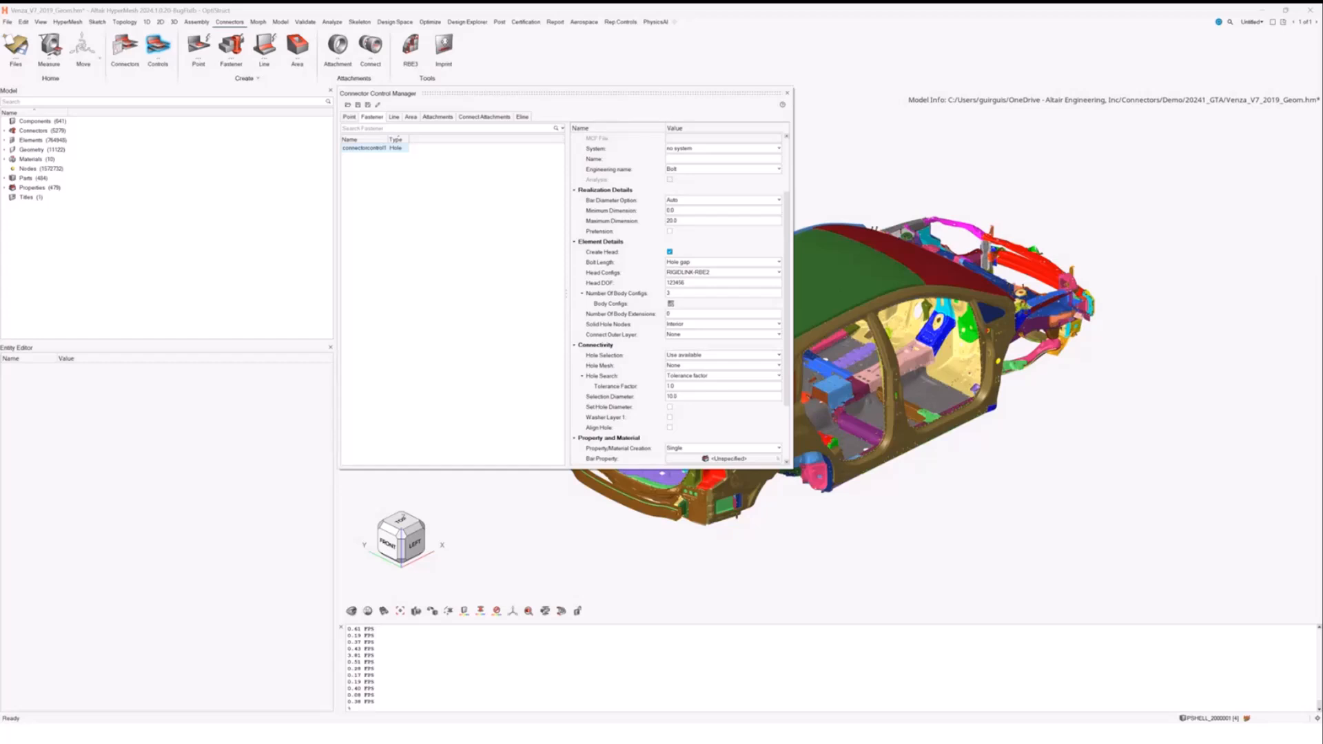
- Look over the remaining hole control settings and the list of available fastener types
scroll(749, 396, down, 2)
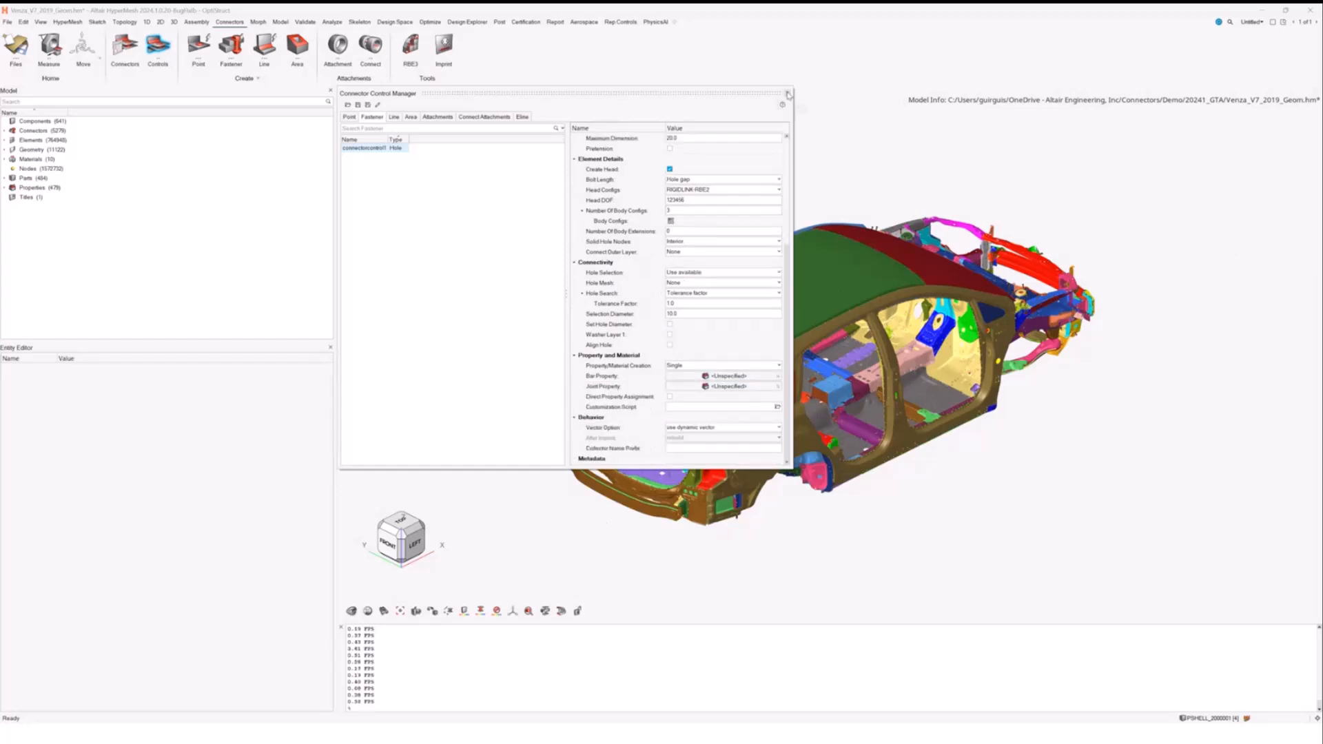
click(398, 148)
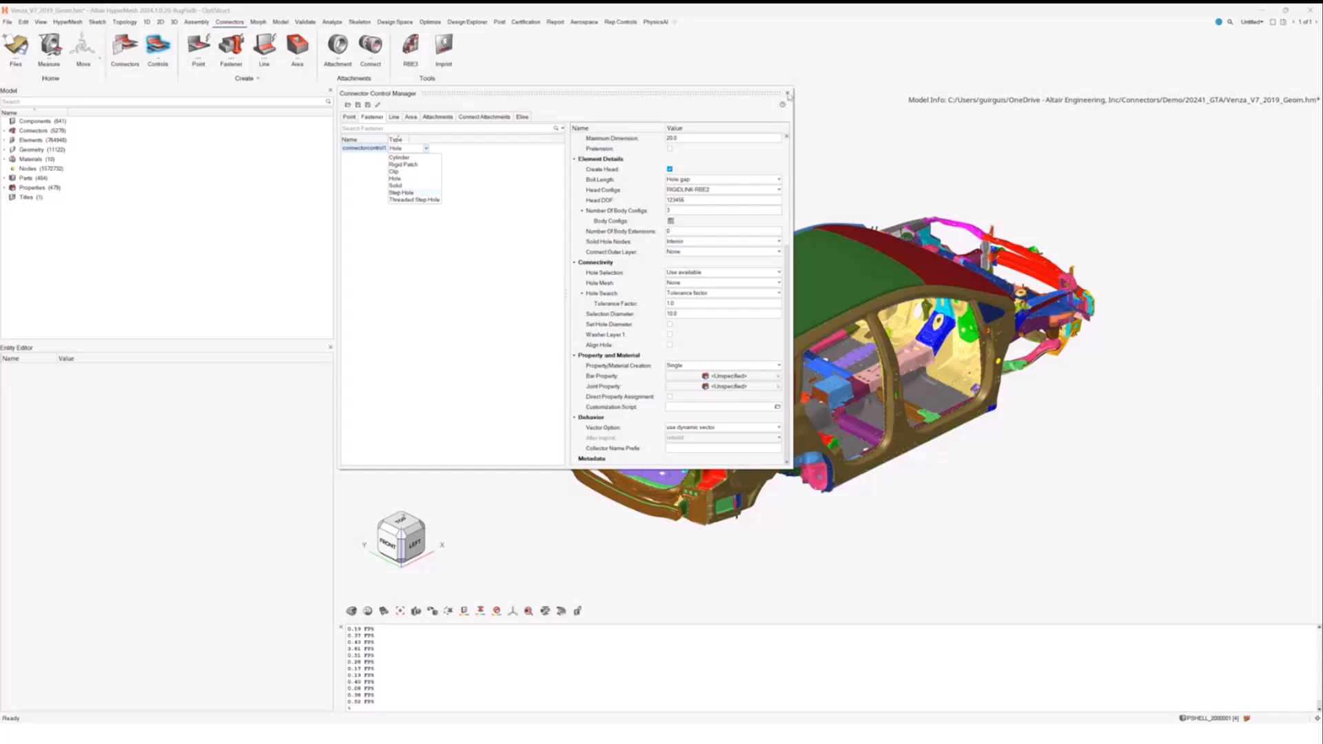
click(565, 281)
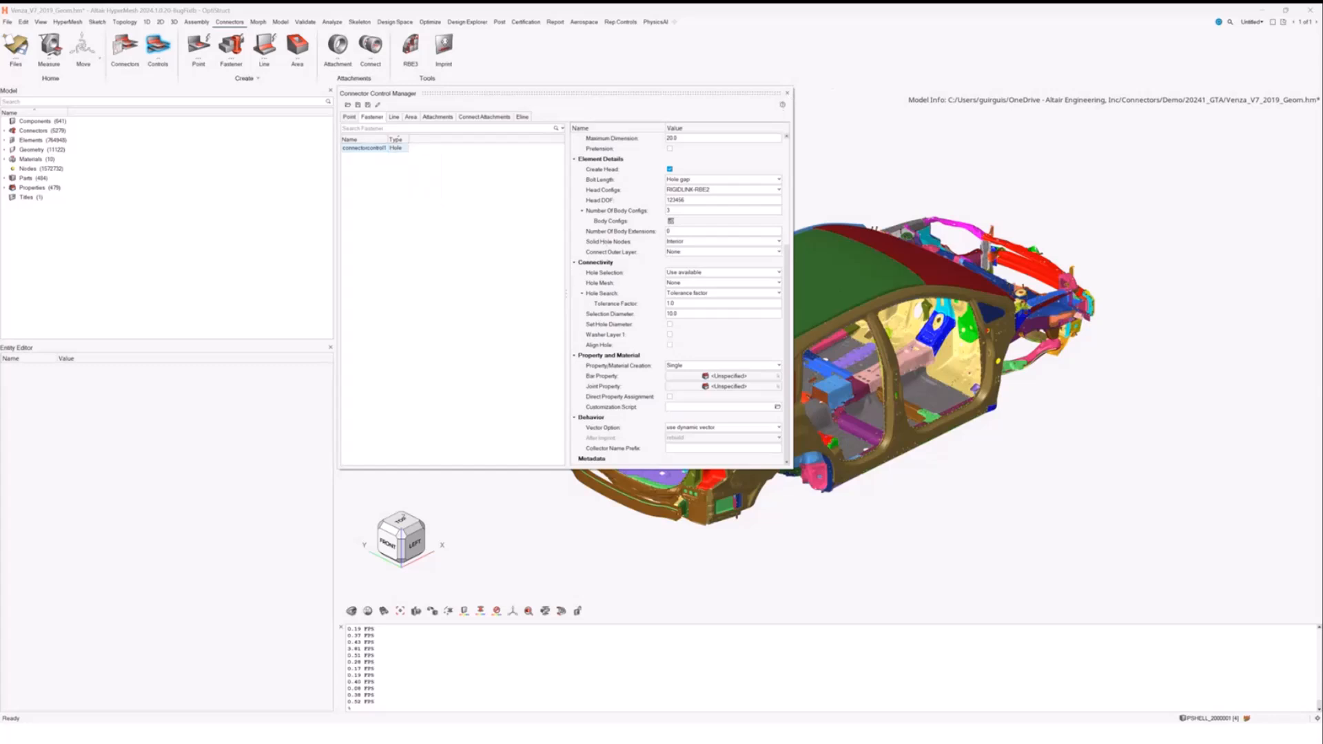
- Switch to the HyperWorks online help in the browser and open the Fastener Connector Realization Types page under Connectors, Realizations
drag(0, 179, 774, 109)
double_click(774, 110)
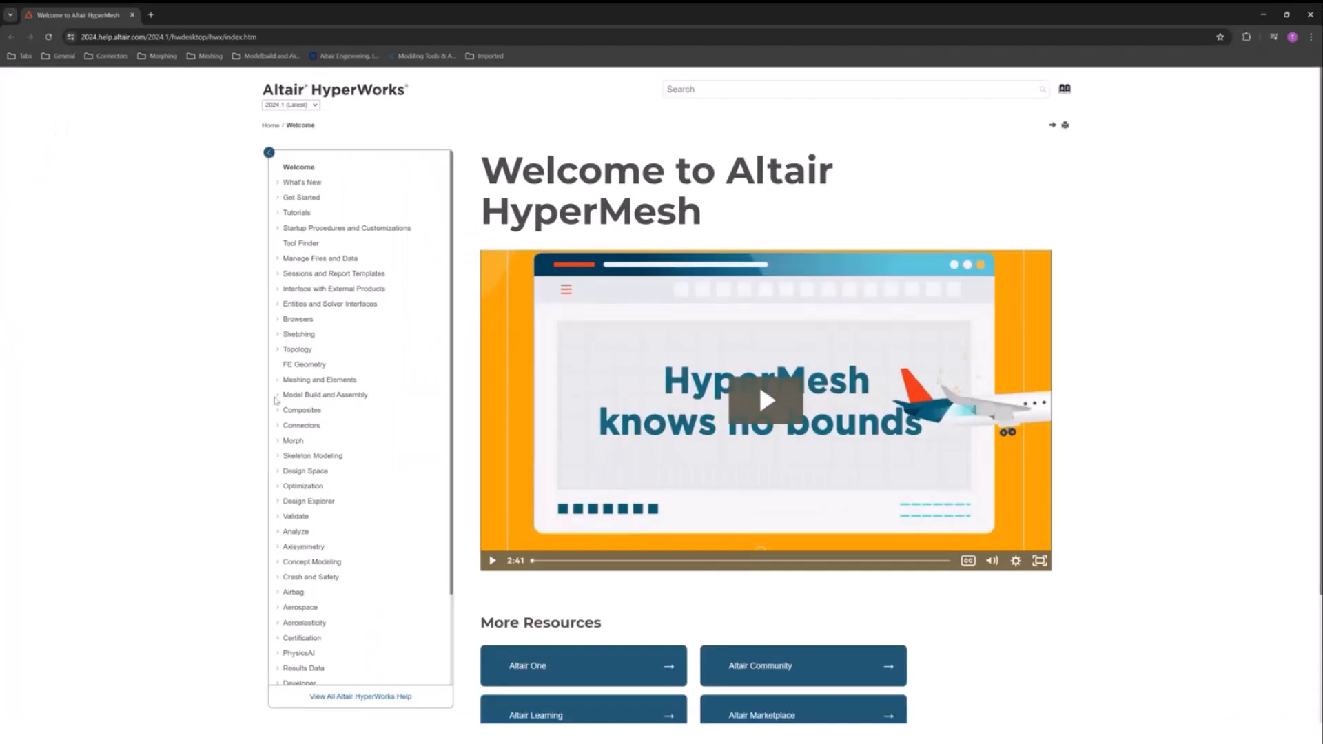
click(277, 426)
click(285, 547)
click(292, 578)
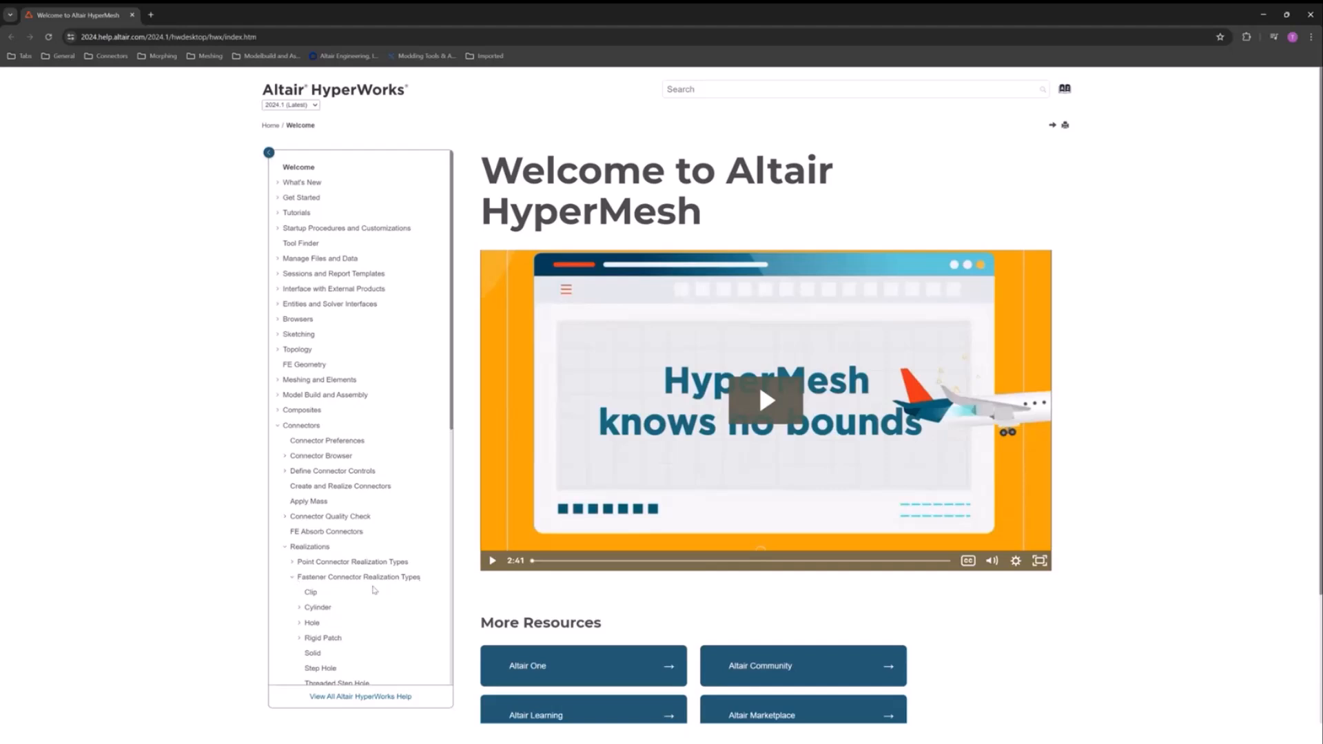
click(375, 578)
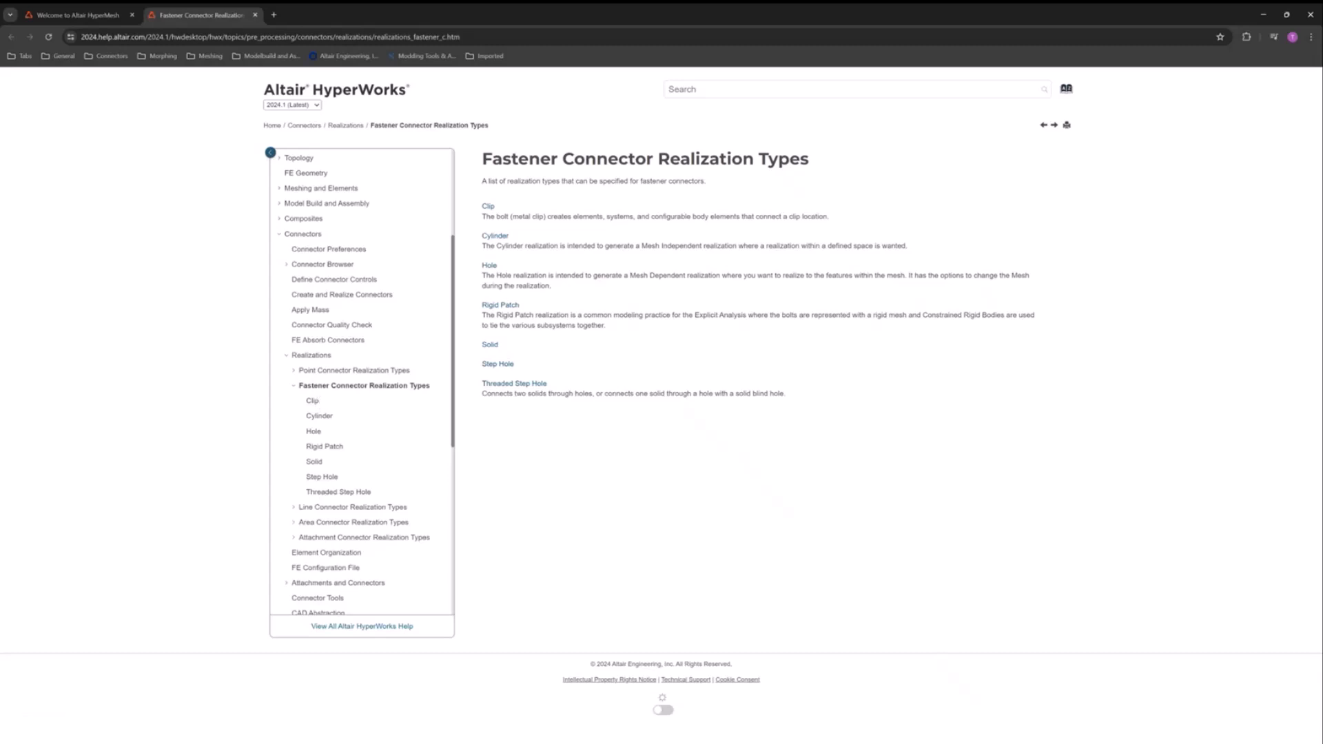
- Open the Hole realization help page and skim its Realization Details, Element Details and Hole Selection sections
click(313, 431)
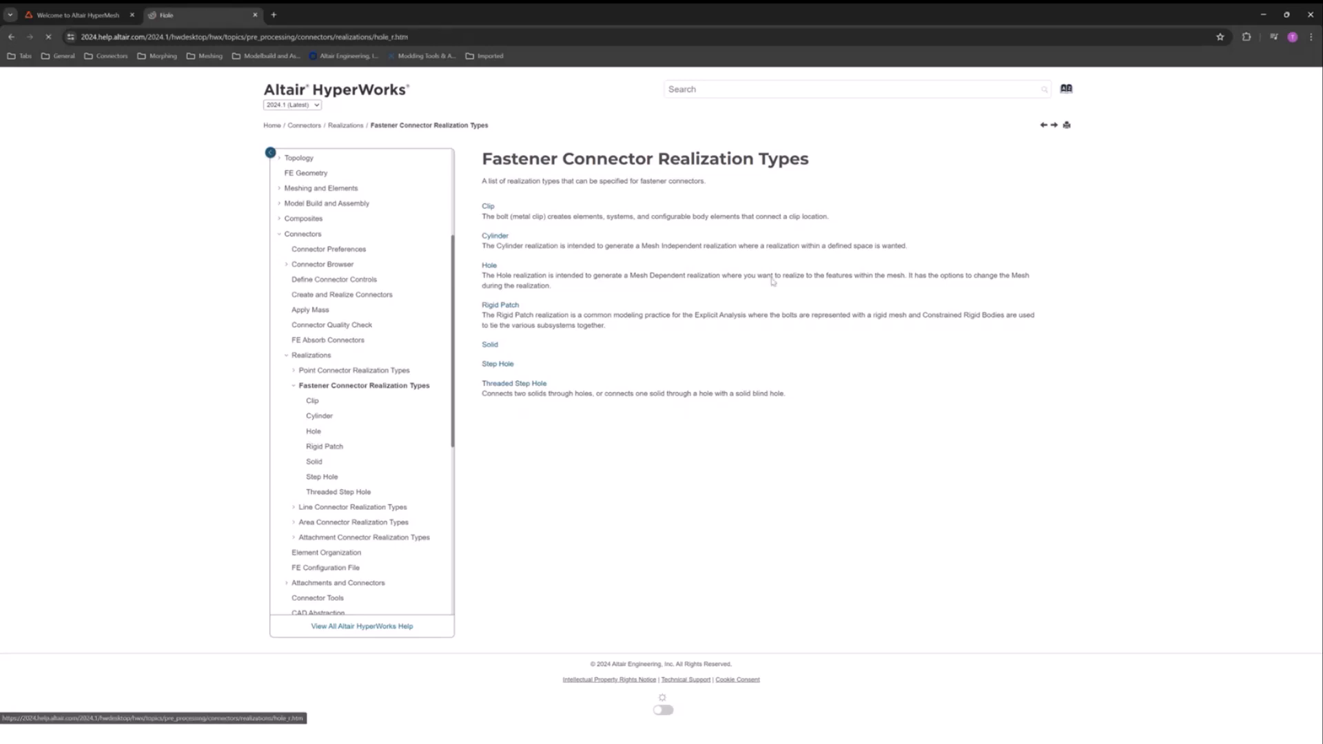
scroll(756, 335, down, 8)
scroll(756, 335, down, 20)
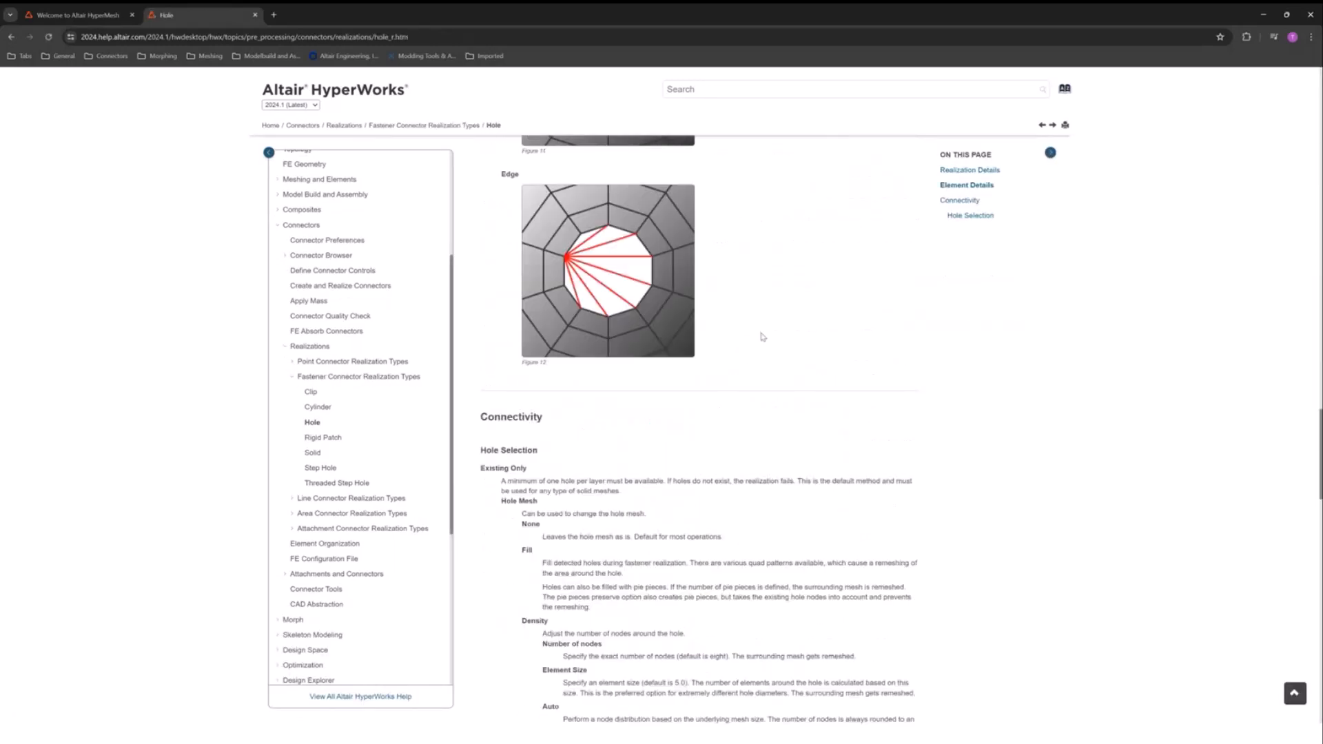
scroll(763, 337, down, 20)
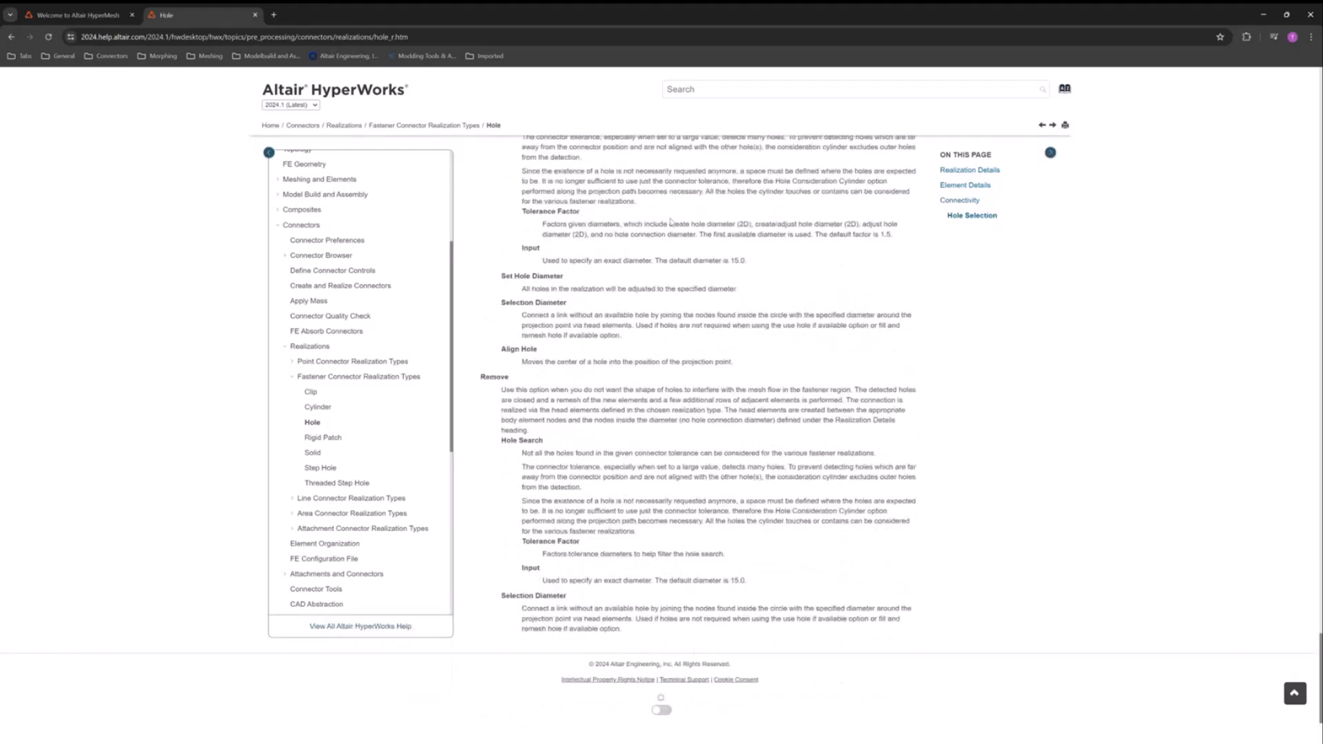
key(Home)
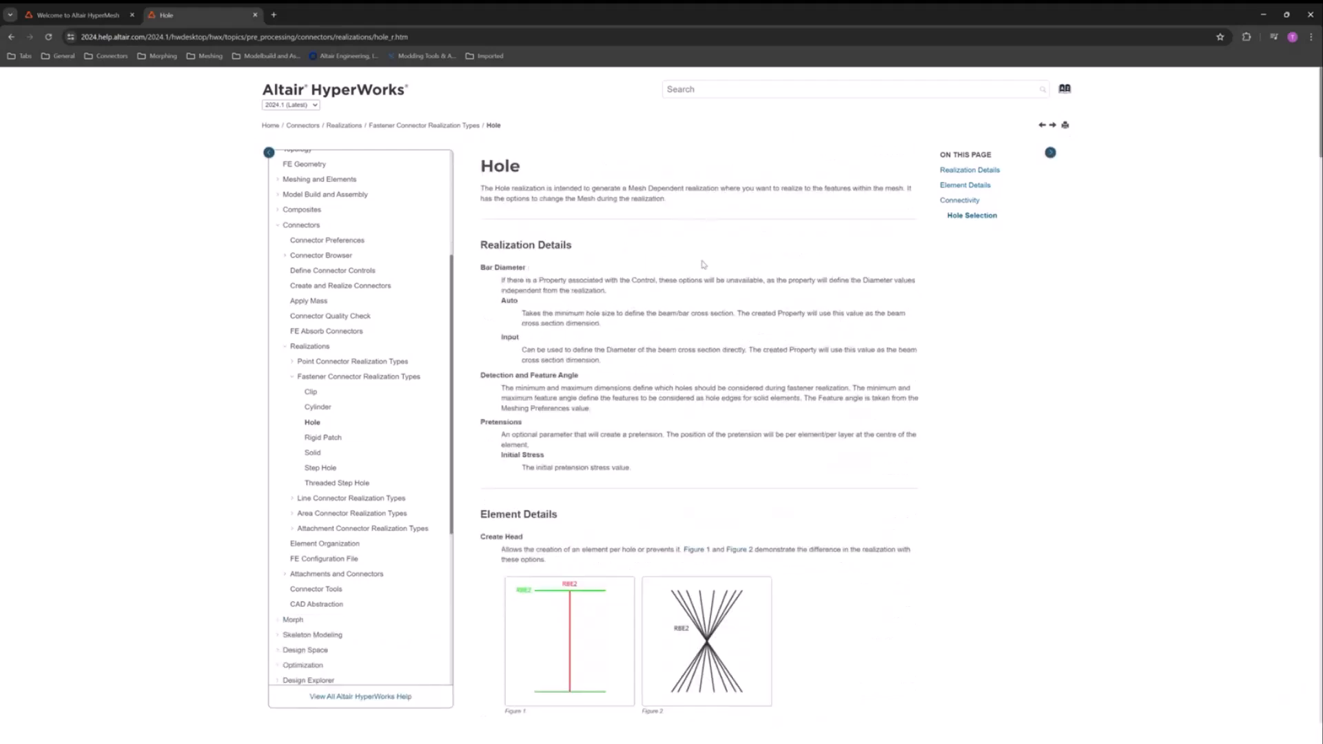
- Return to HyperMesh, close the Connector Control Manager and minimize the program
click(1262, 15)
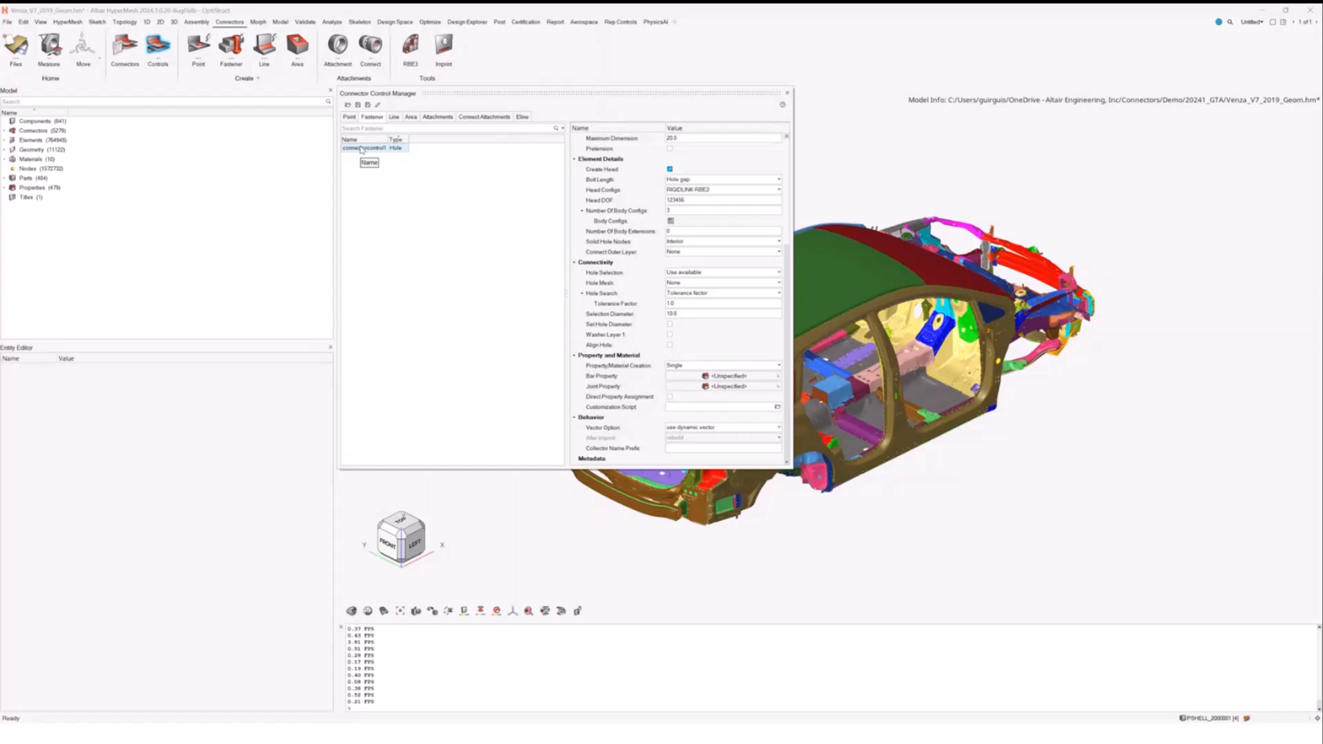
key(Escape)
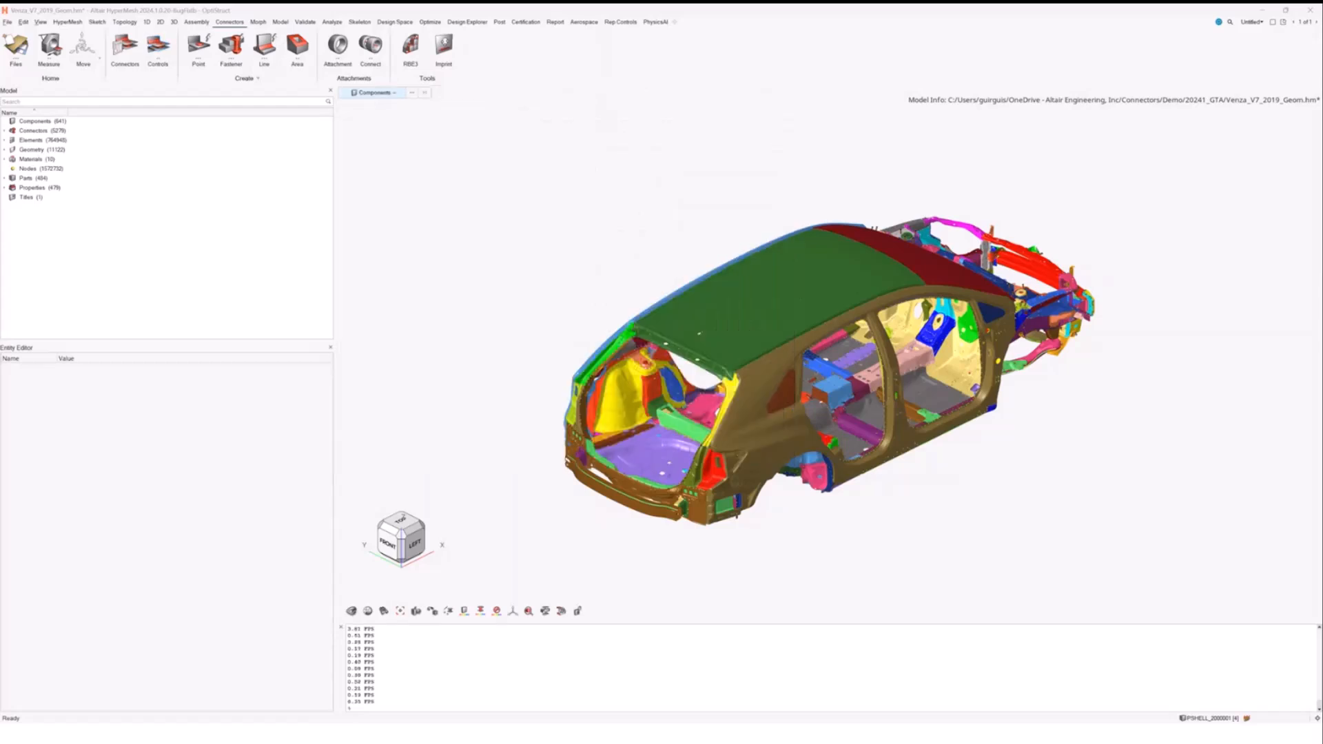
click(1263, 12)
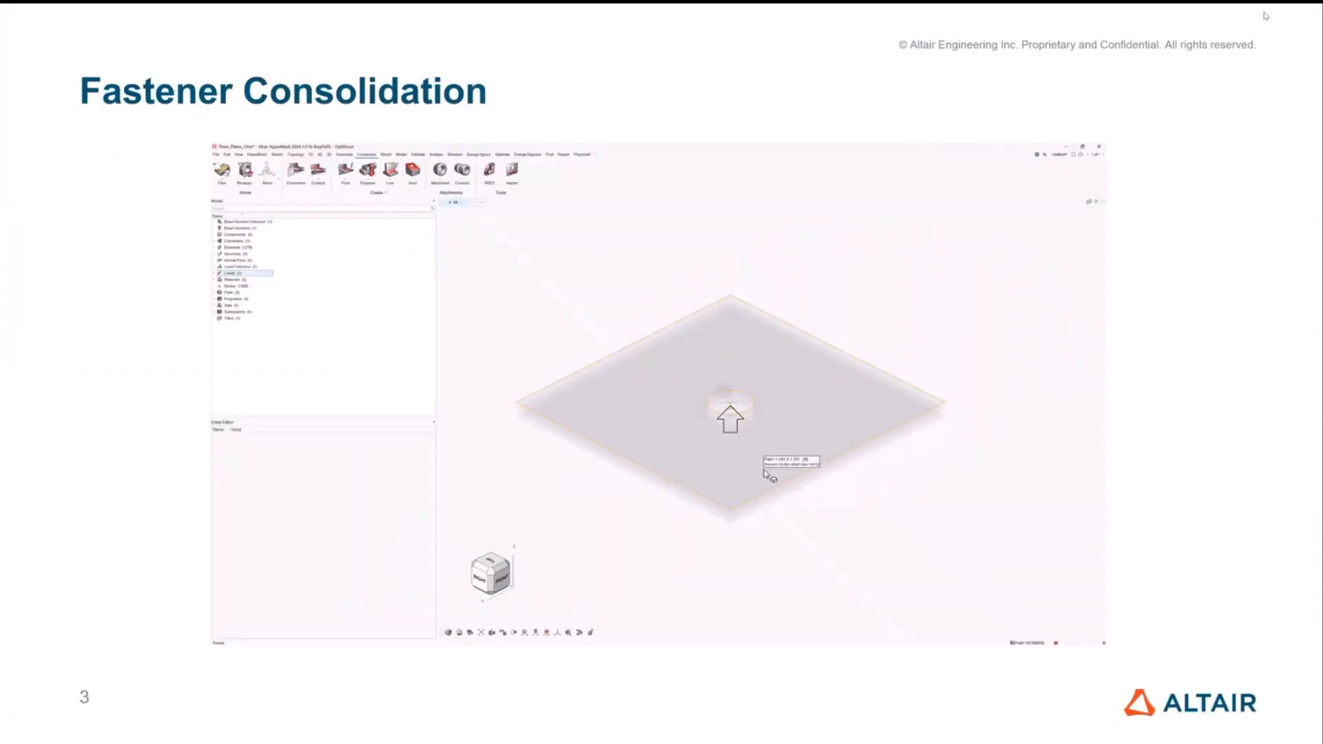
click(1208, 465)
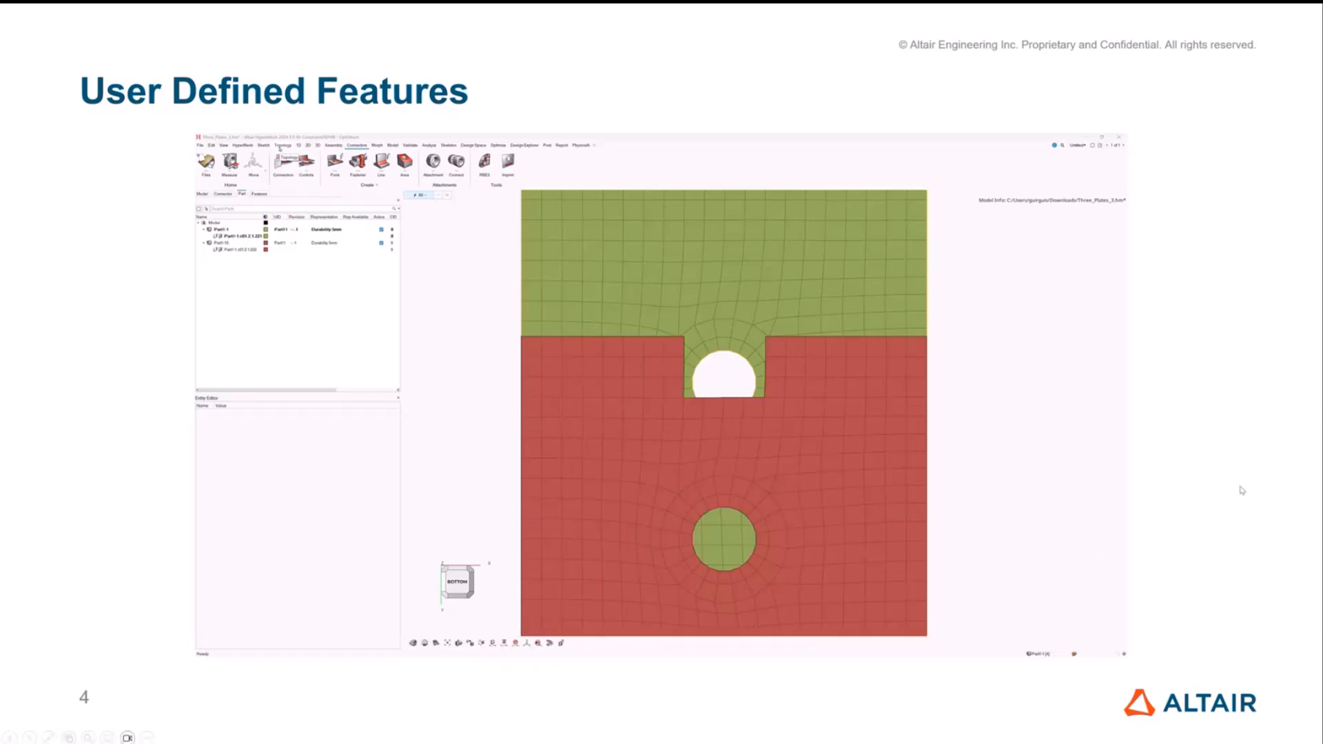
click(1222, 500)
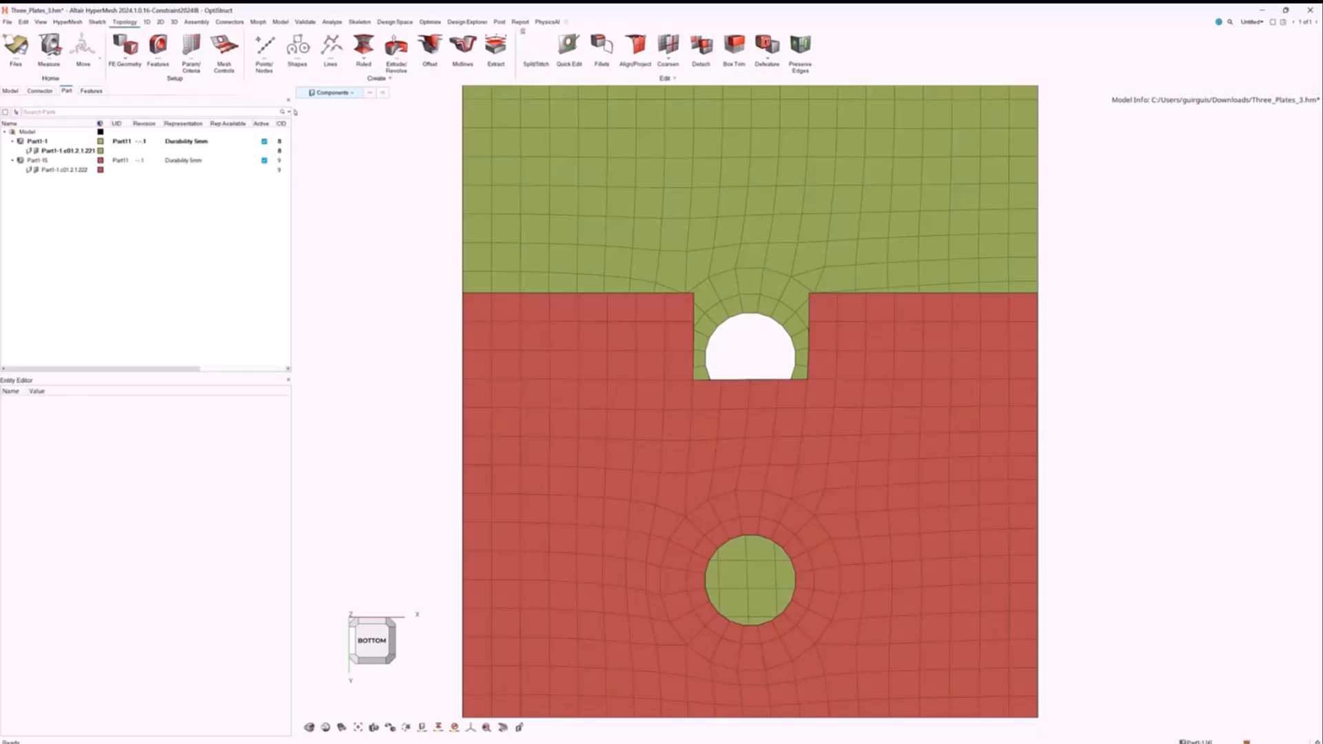
- Start a fastener connector at a node on the side edge of the red plate's notch and add a new control for it
click(229, 21)
click(230, 47)
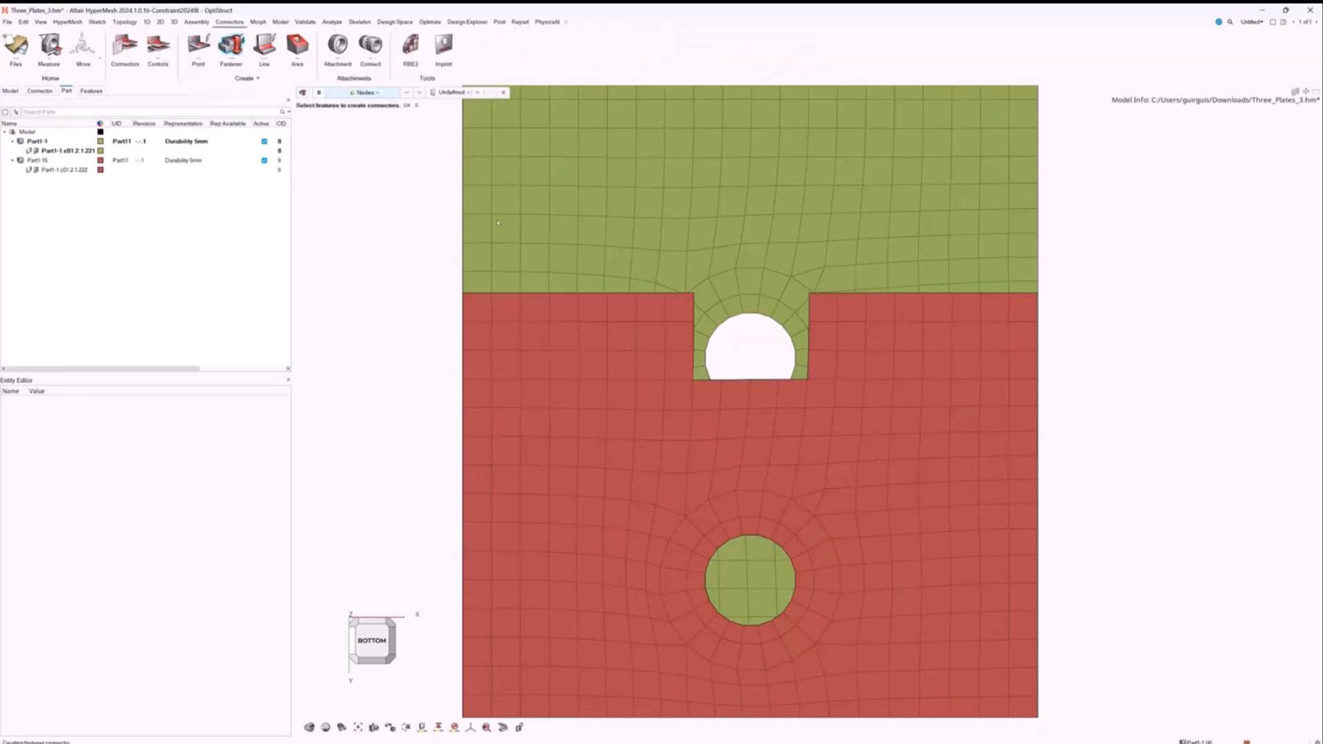
click(692, 351)
click(456, 95)
click(451, 113)
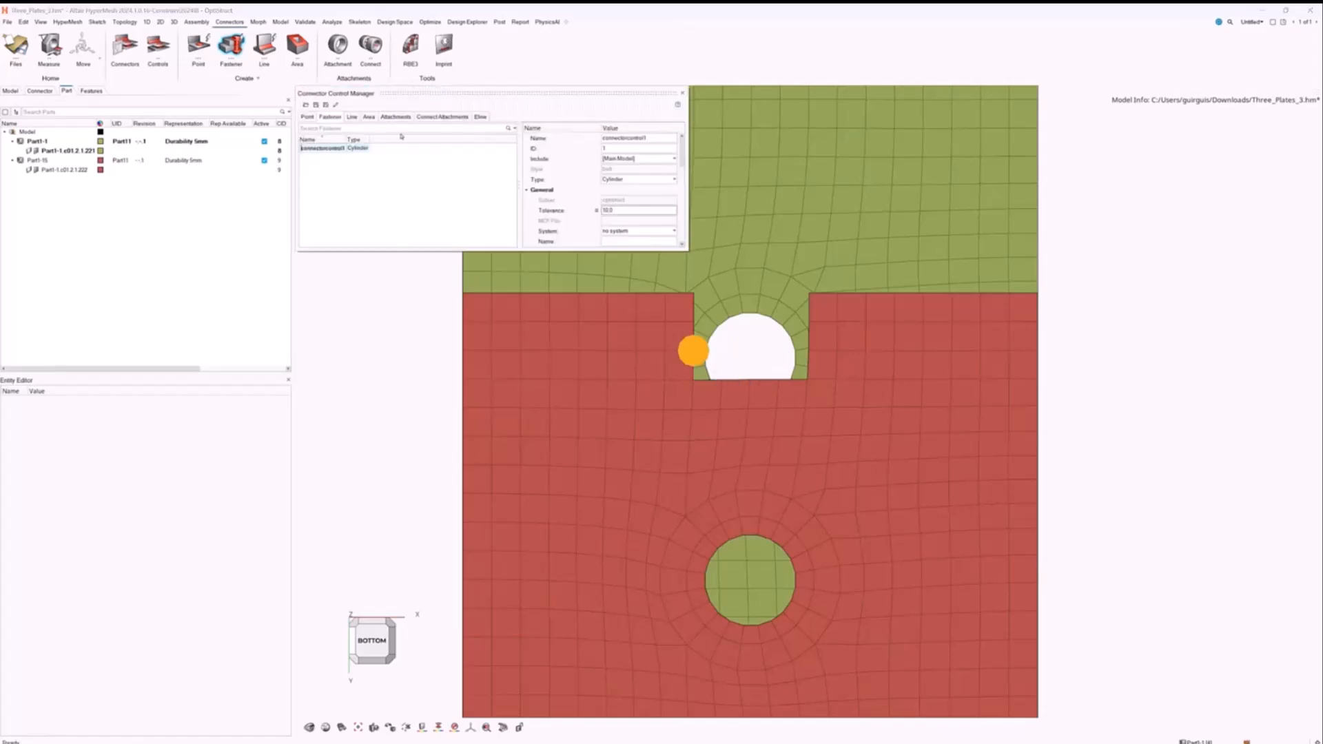
- Set the new fastener control's type to Hole and its tolerance to 40
click(359, 148)
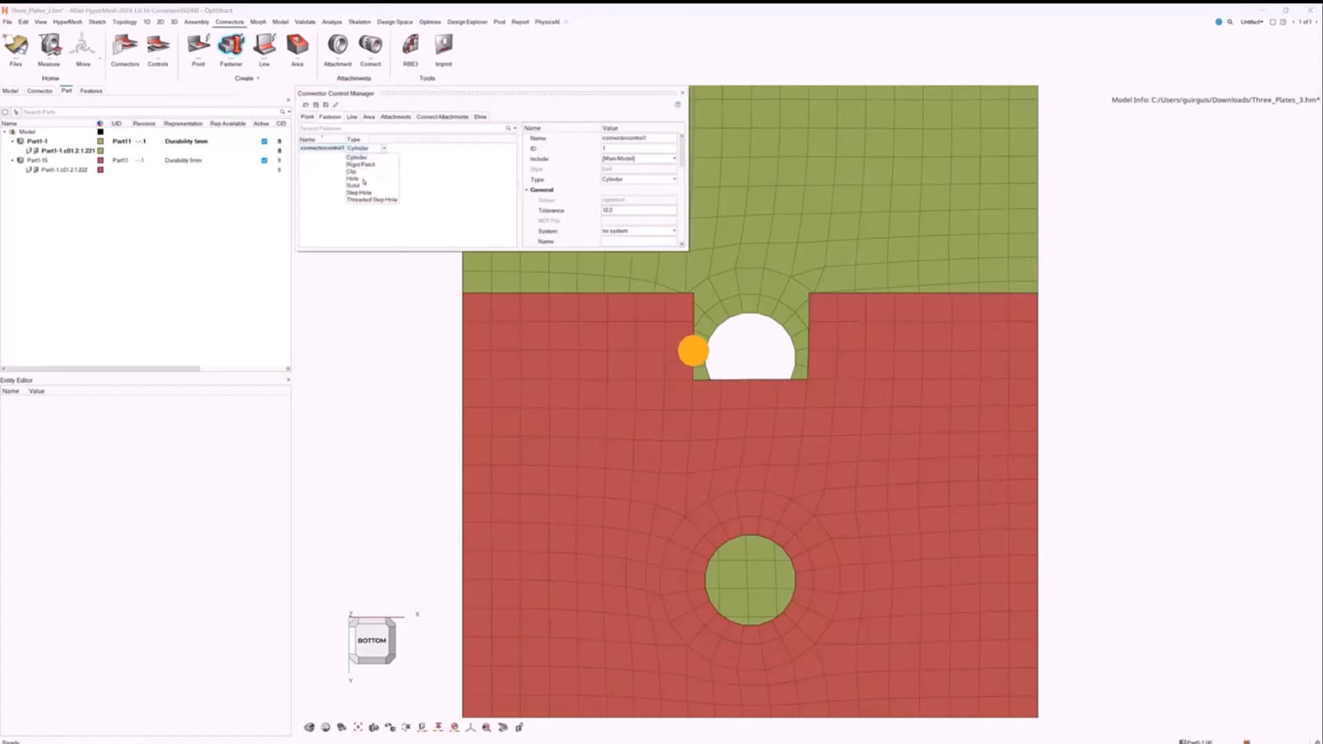
click(353, 178)
click(648, 210)
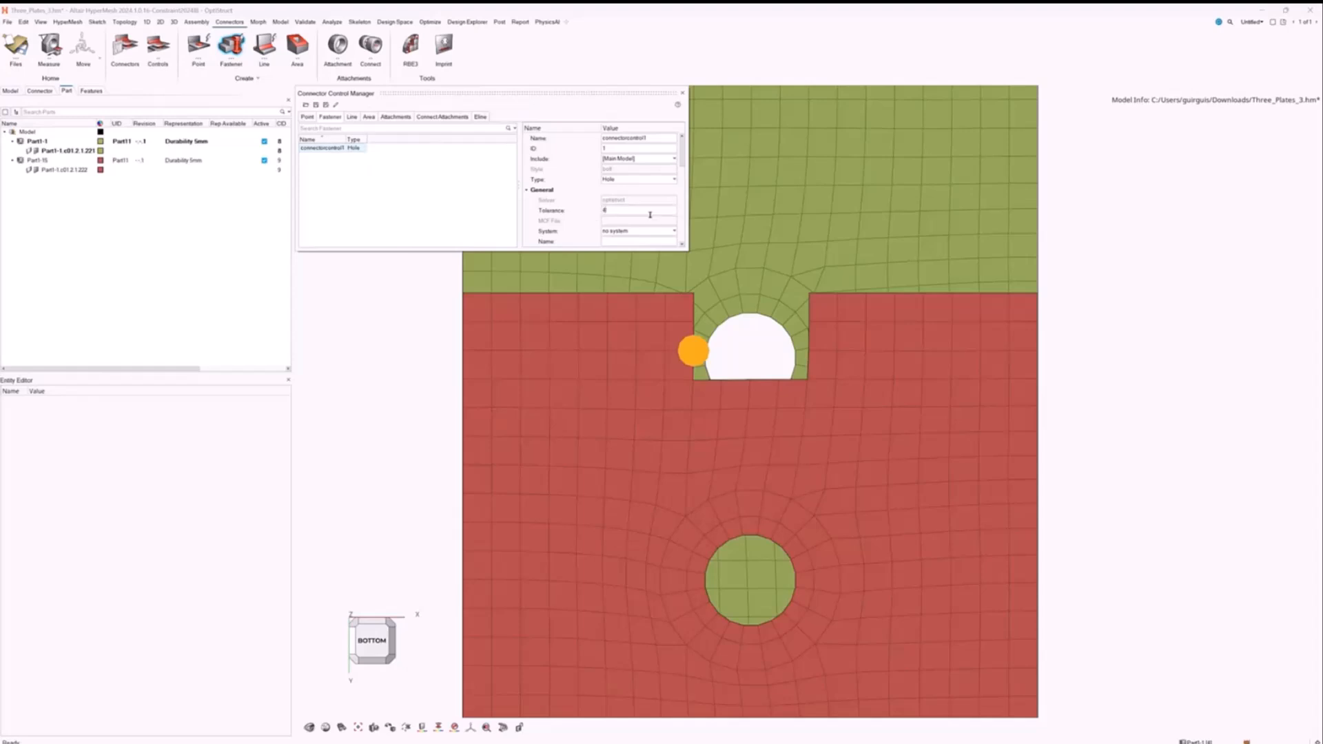
- Set the hole control's Connect Outer Layer option to Single layer
scroll(651, 217, down, 6)
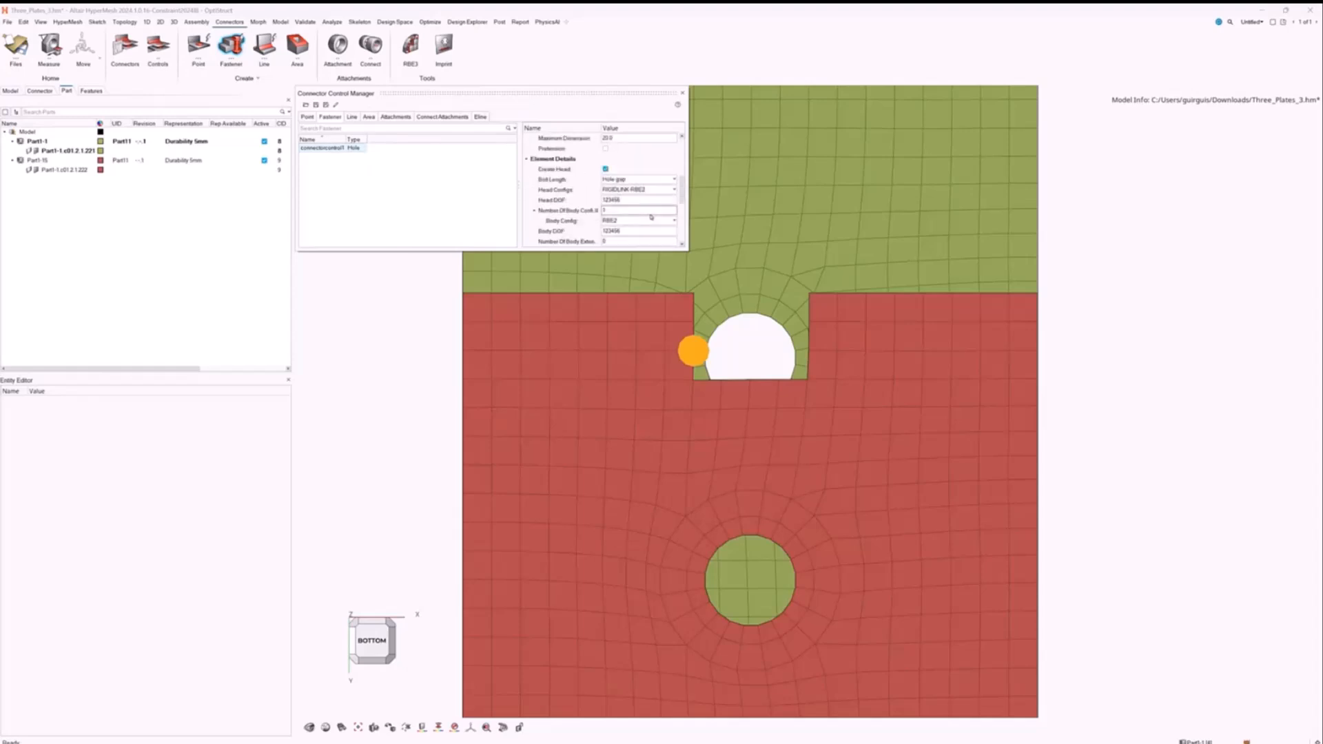
click(641, 222)
click(631, 240)
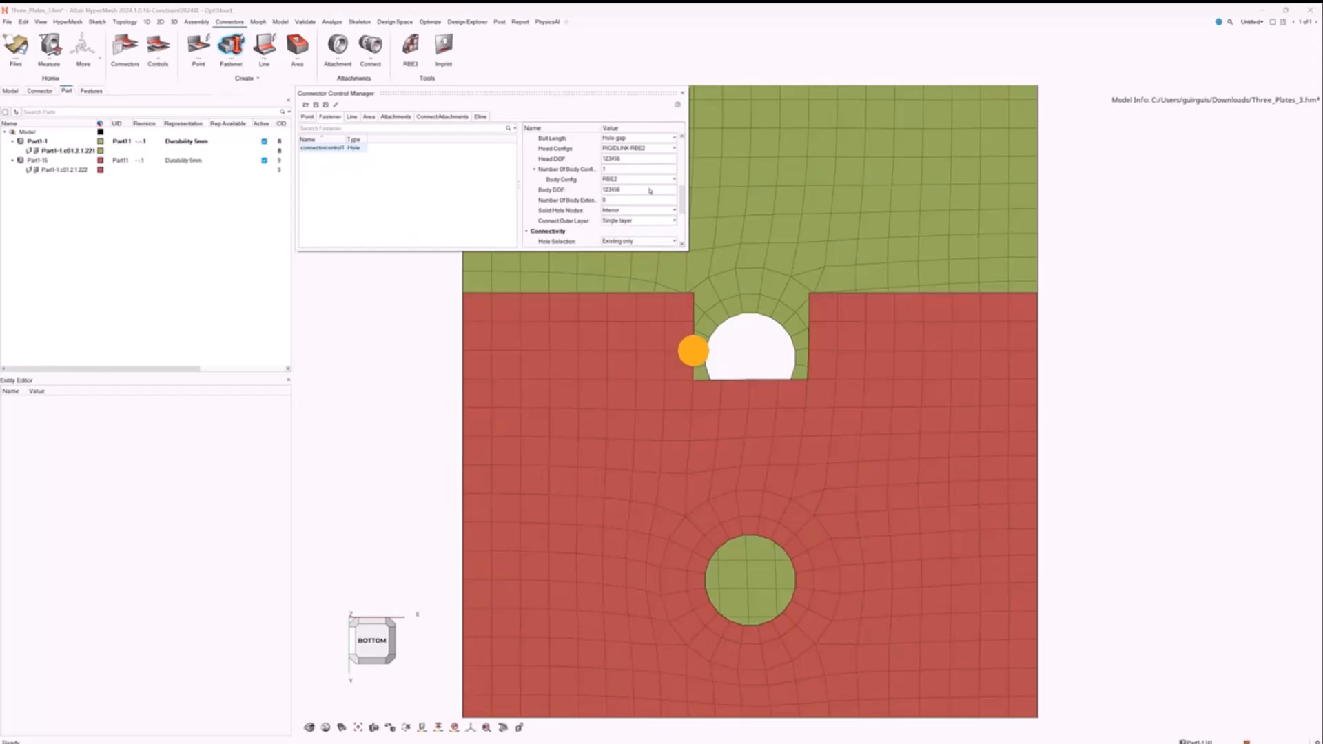
- Close the control manager, create the fastener at the notch, and select it in the Connector browser to show its attributes
click(681, 93)
click(517, 93)
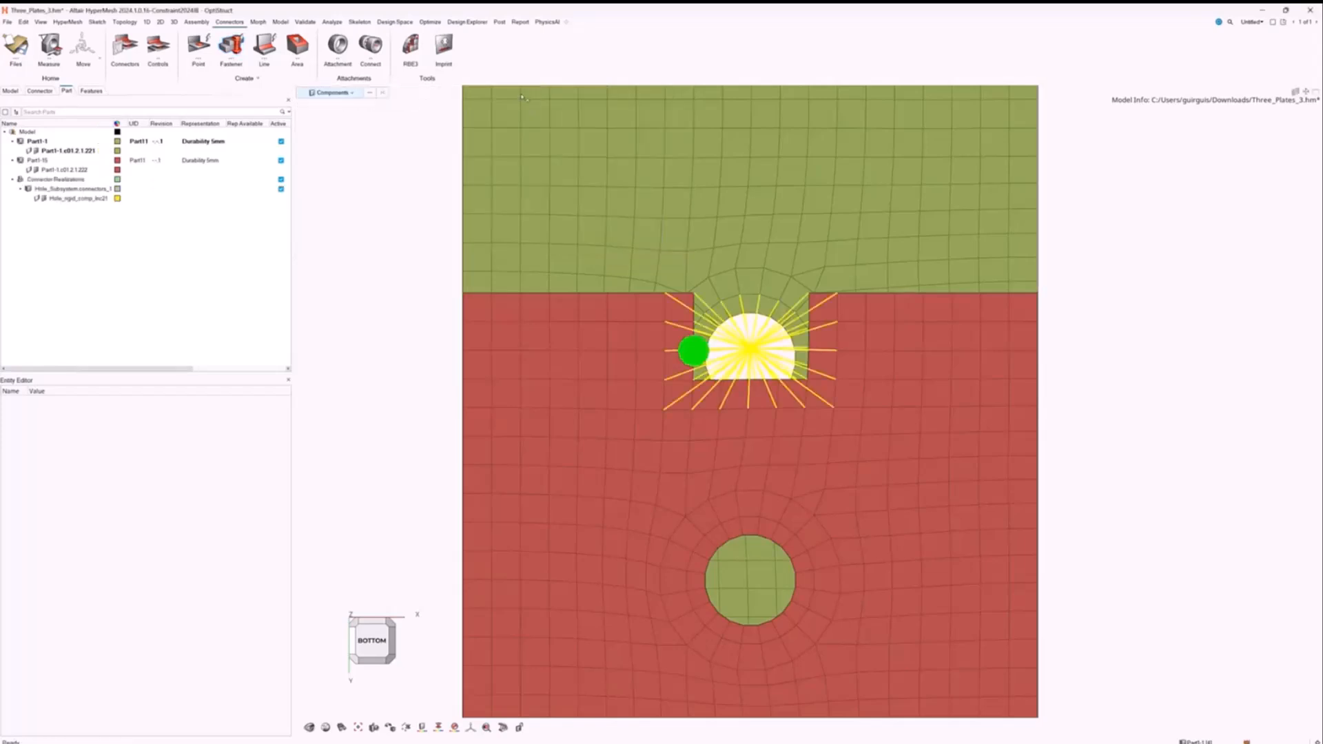
click(39, 90)
click(57, 143)
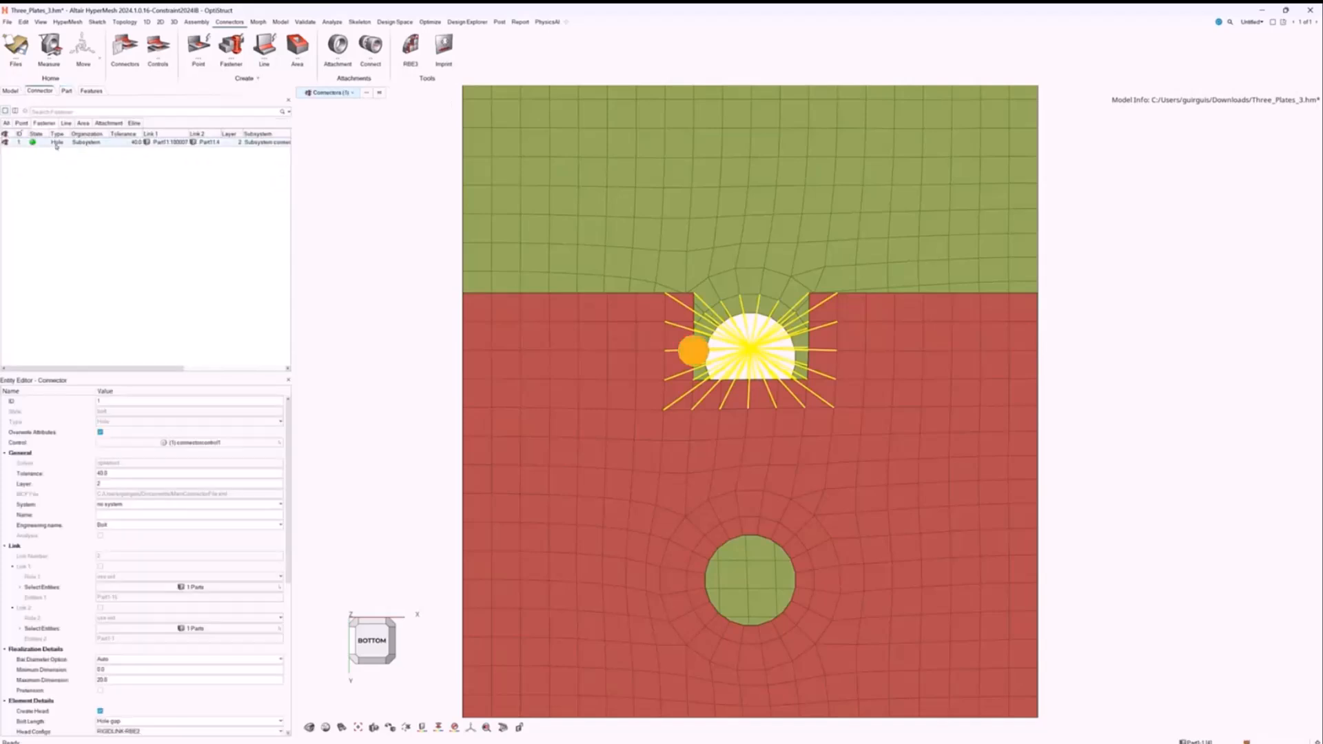
- Delete the hole fastener connector created at the red plate's notch
right_click(56, 144)
mouse_move(83, 401)
click(179, 410)
- Use the Holes defeaturing tool in Features mode to remove all hole features from the plates
click(125, 22)
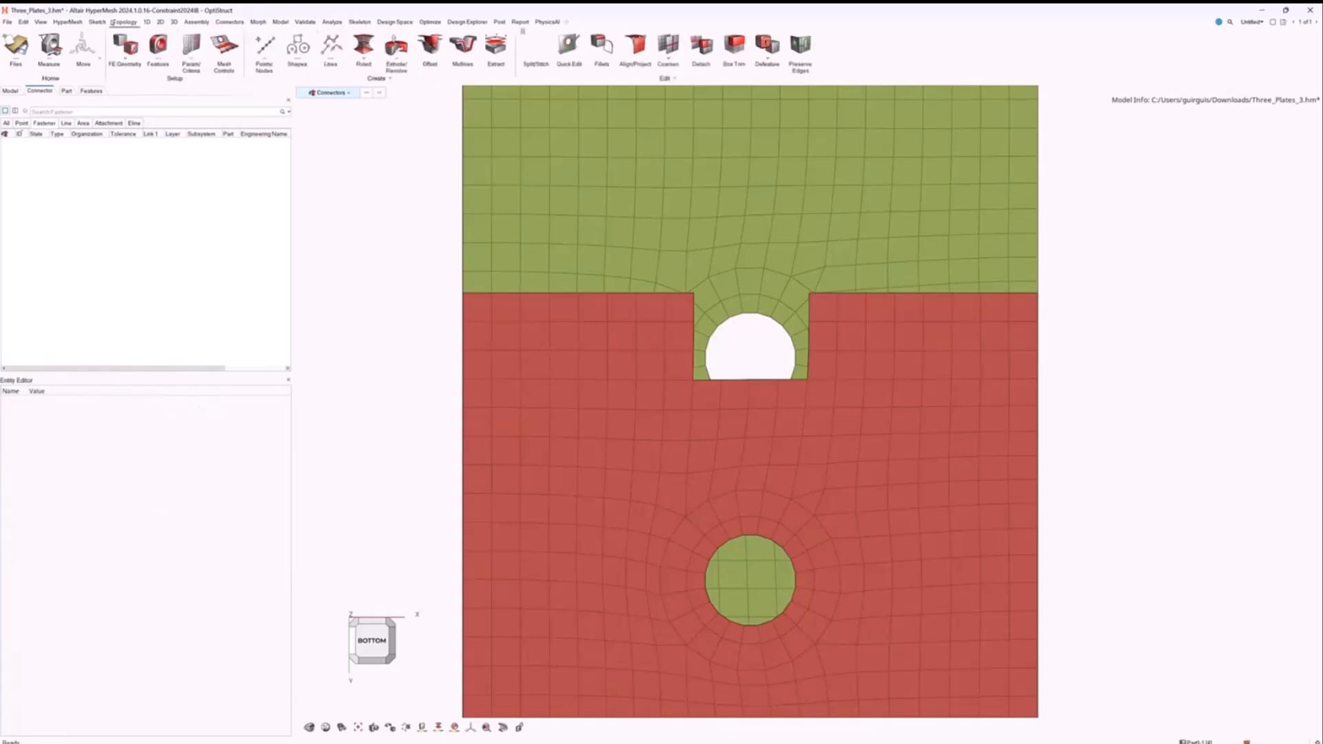
click(766, 44)
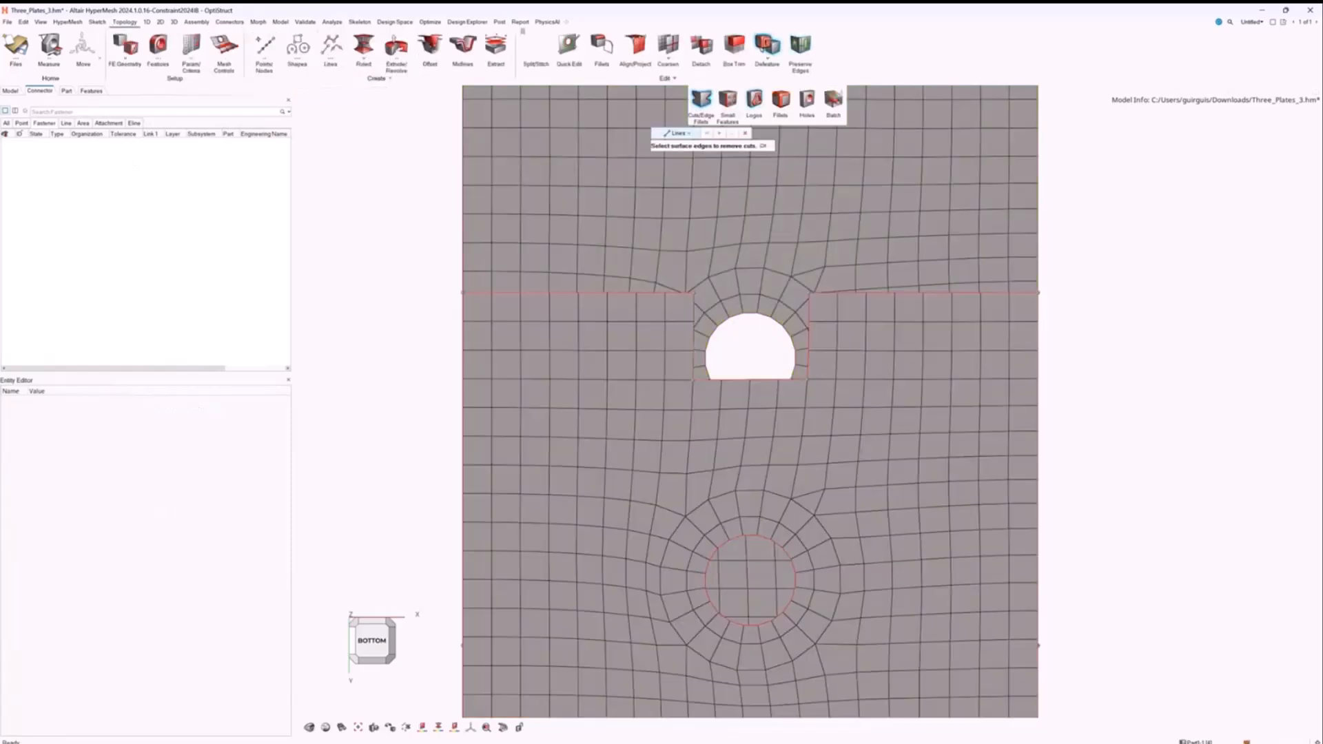
click(806, 100)
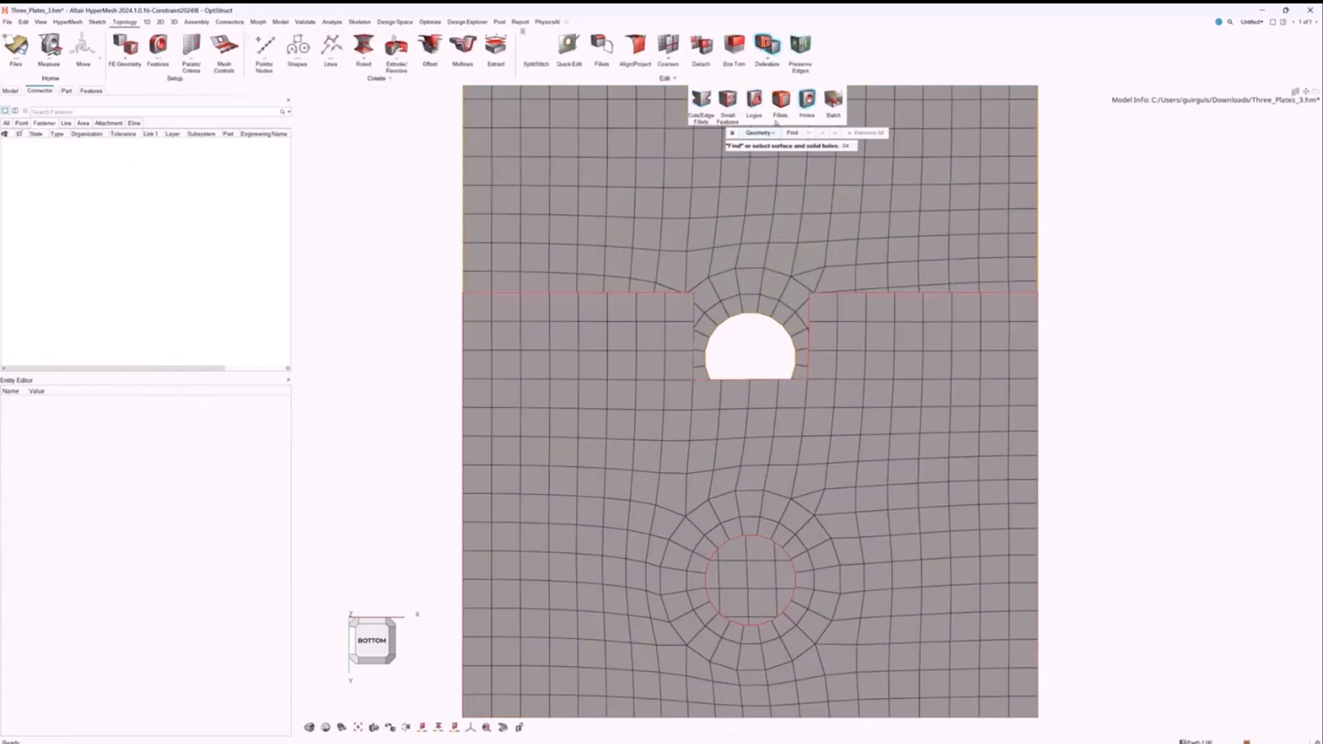
click(758, 133)
click(753, 152)
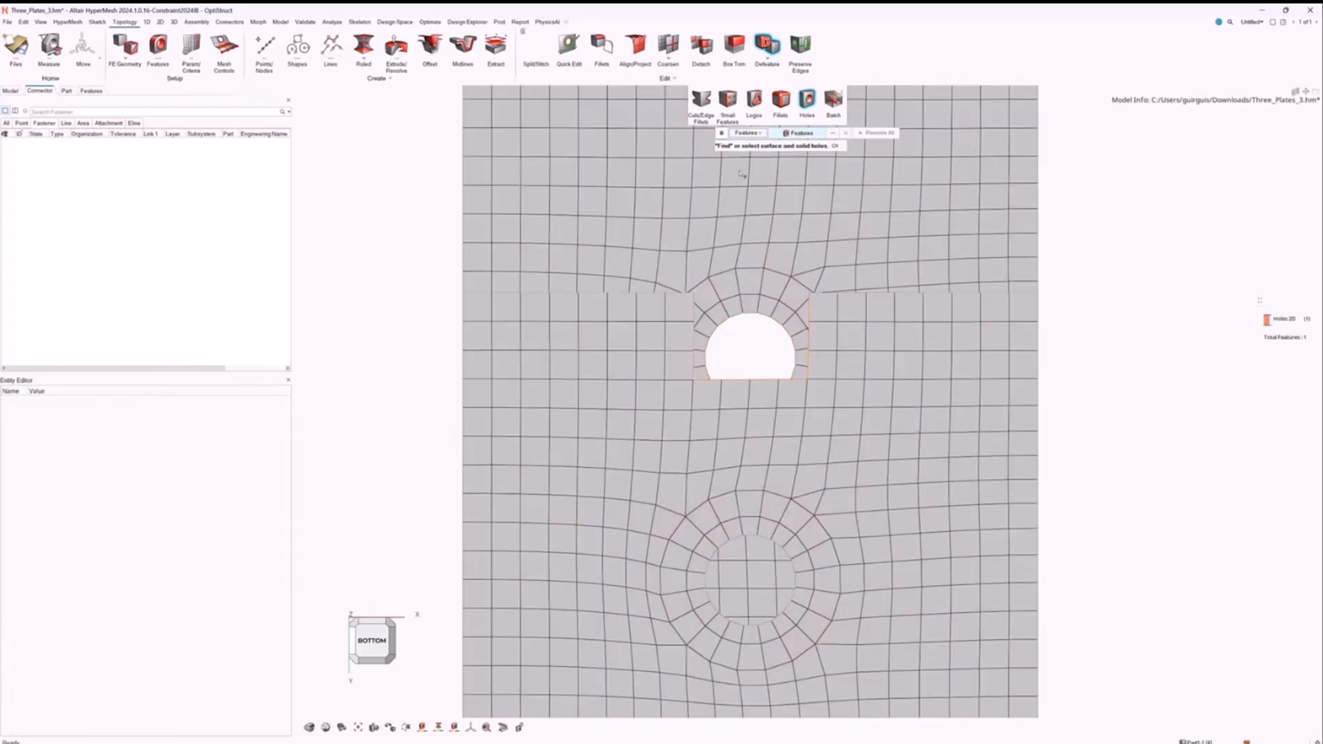
click(878, 133)
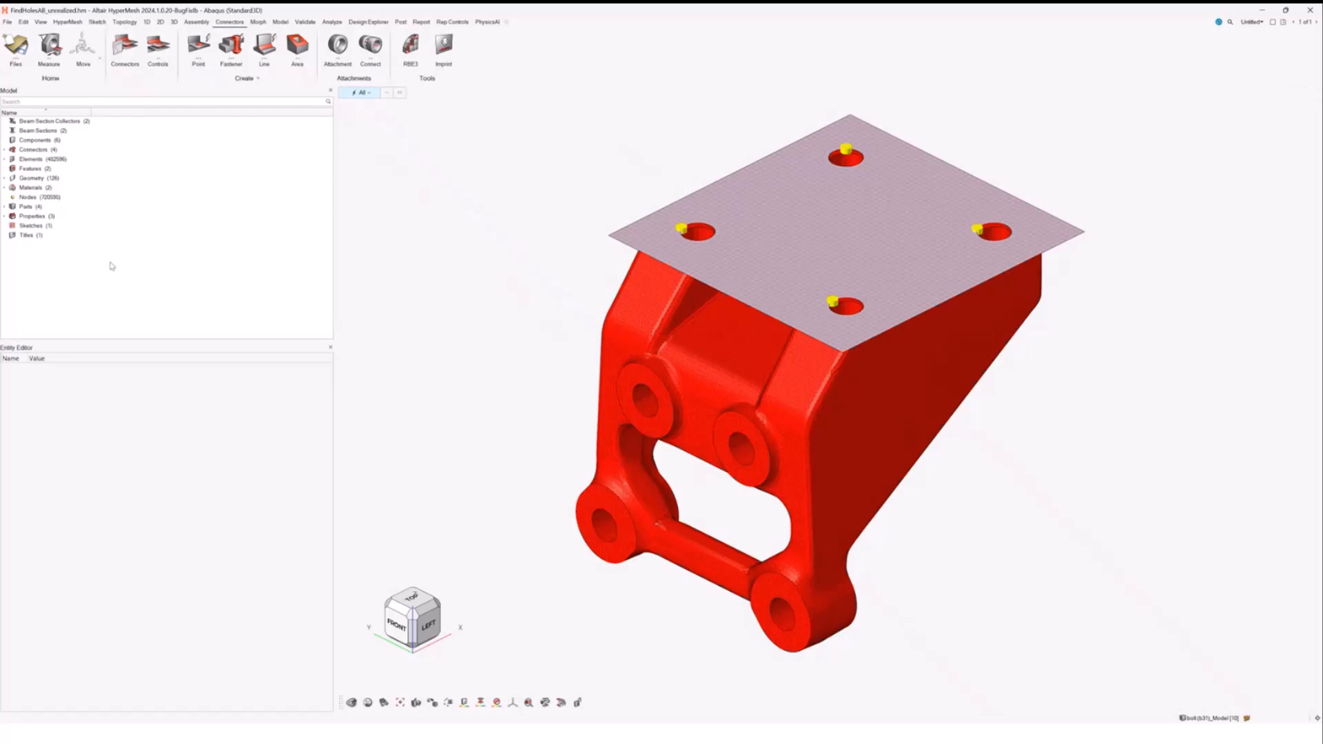
- Delete all existing connectors and features from the bracket model FindHolesAll_unrealized
click(38, 150)
ctrl+click(37, 168)
right_click(38, 168)
click(64, 259)
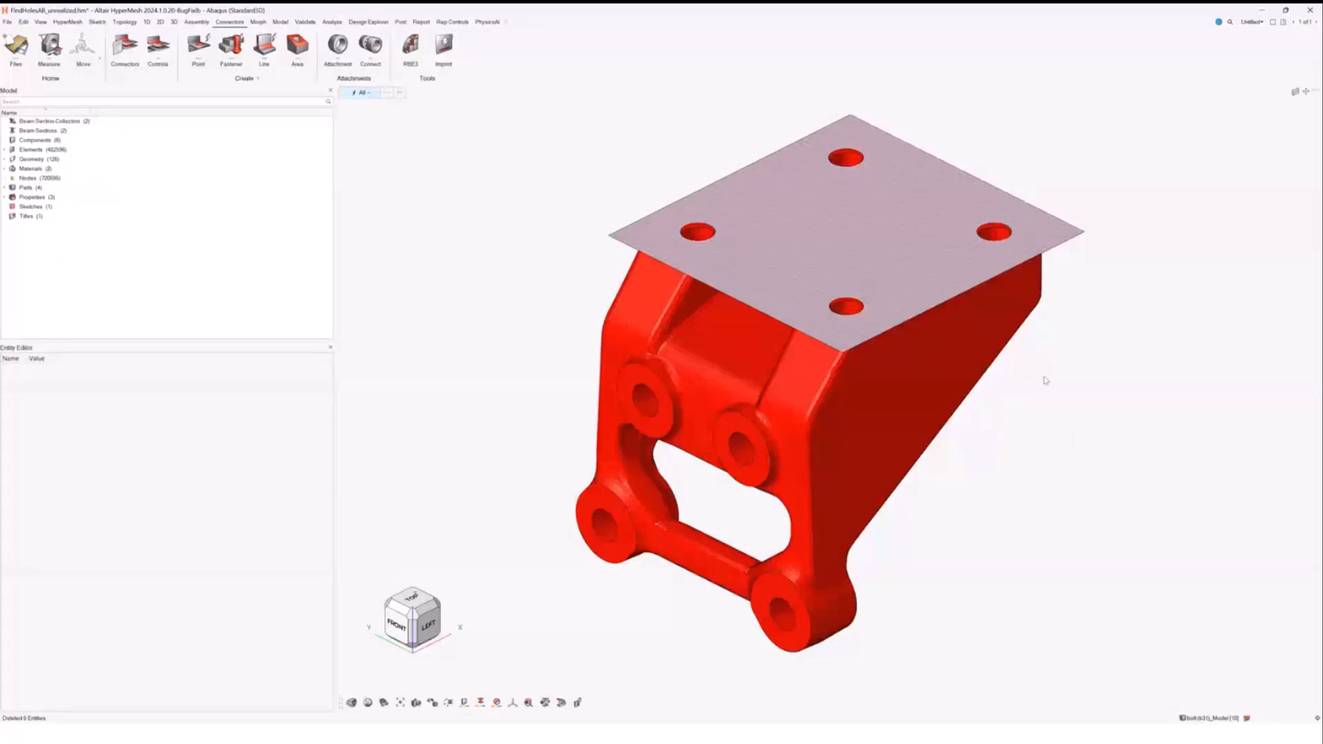
- Examine the bracket's underside up close, including the bolt holes beneath the plate and the partially open ones
middle_drag(1046, 381, 367, 274)
middle_drag(731, 386, 944, 417)
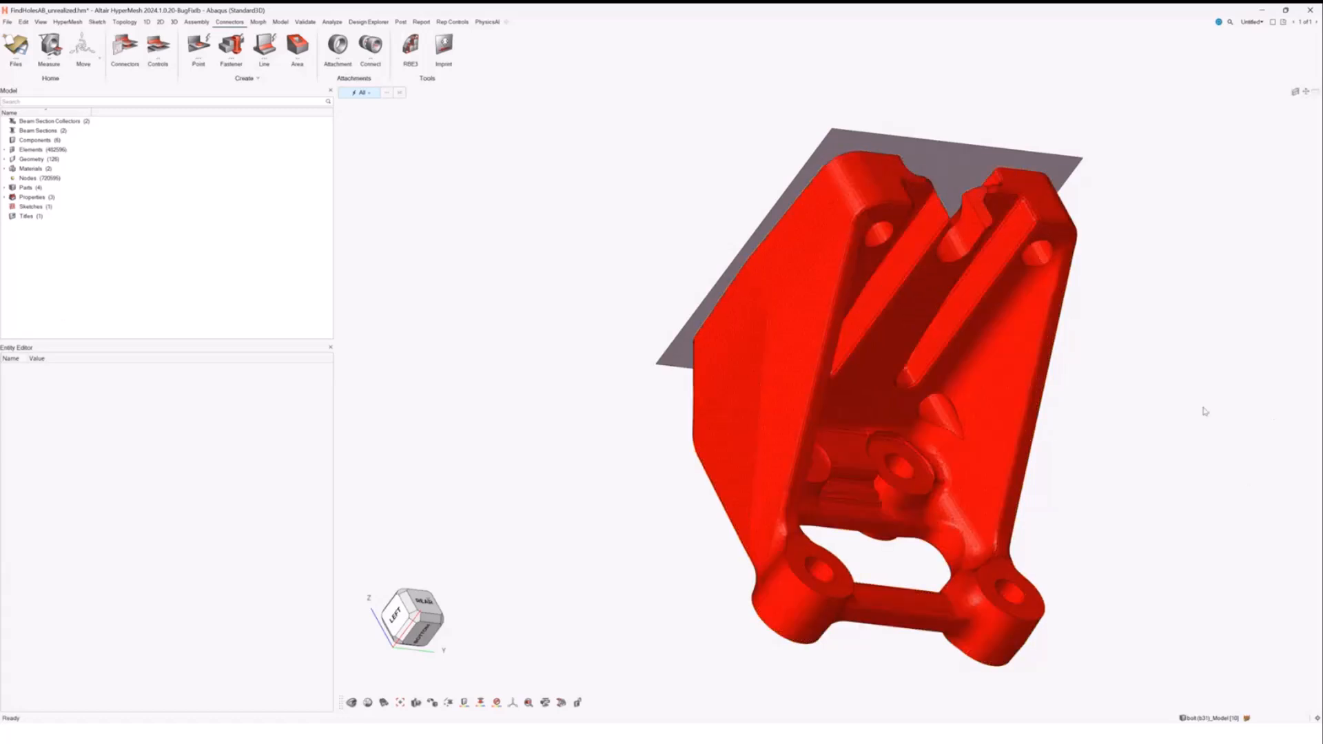
scroll(1205, 412, up, 6)
middle_drag(345, 283, 565, 453)
scroll(498, 549, up, 3)
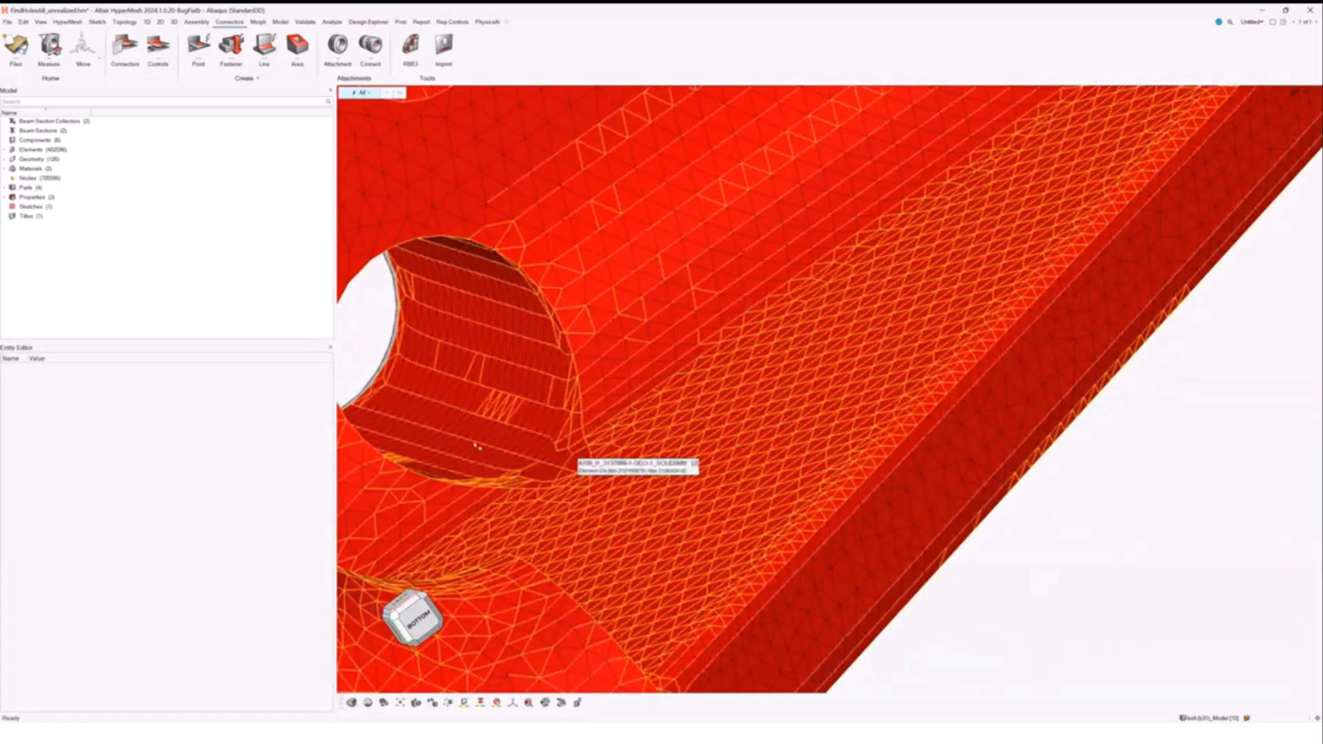
scroll(629, 446, down, 5)
middle_drag(629, 446, 817, 613)
scroll(827, 507, down, 3)
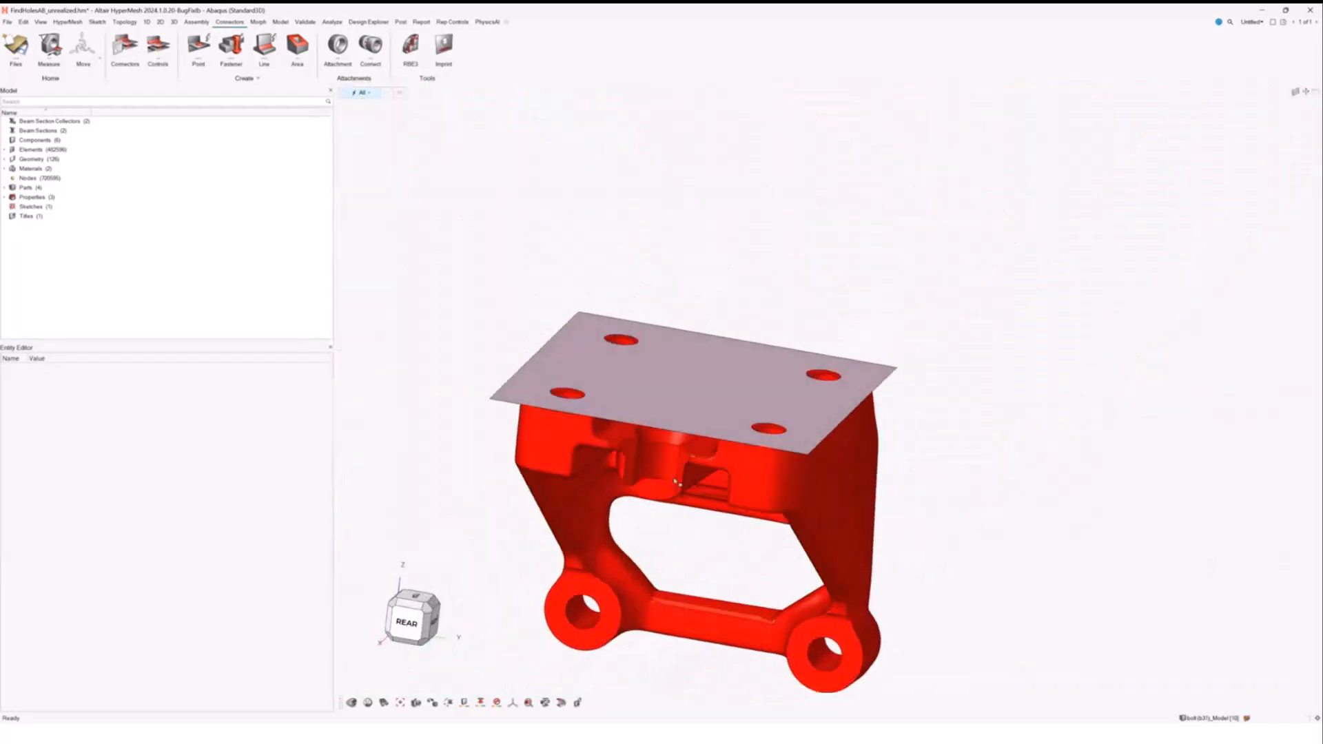
- Create a Hole3D feature from the curved surface of one of the two partial holes on the bracket's underside
click(131, 22)
click(158, 45)
click(413, 115)
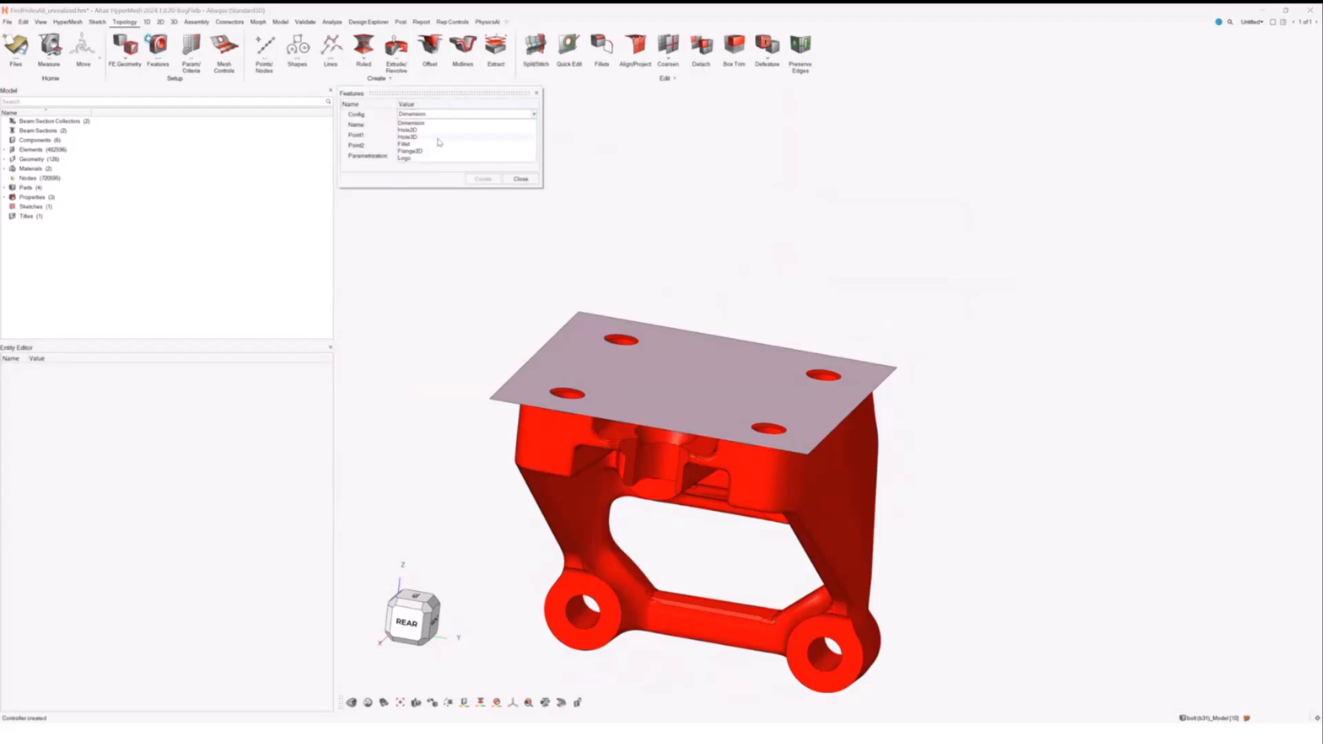
click(439, 142)
click(448, 146)
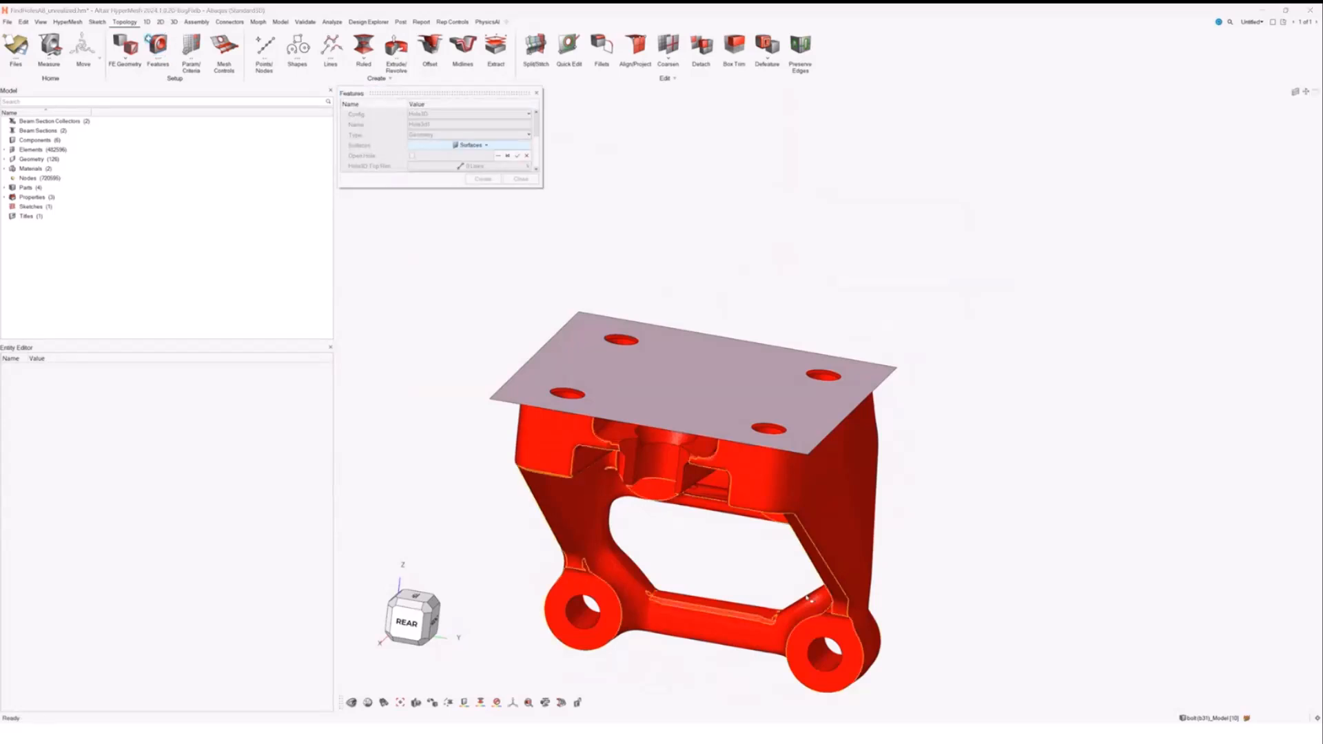
scroll(894, 433, up, 5)
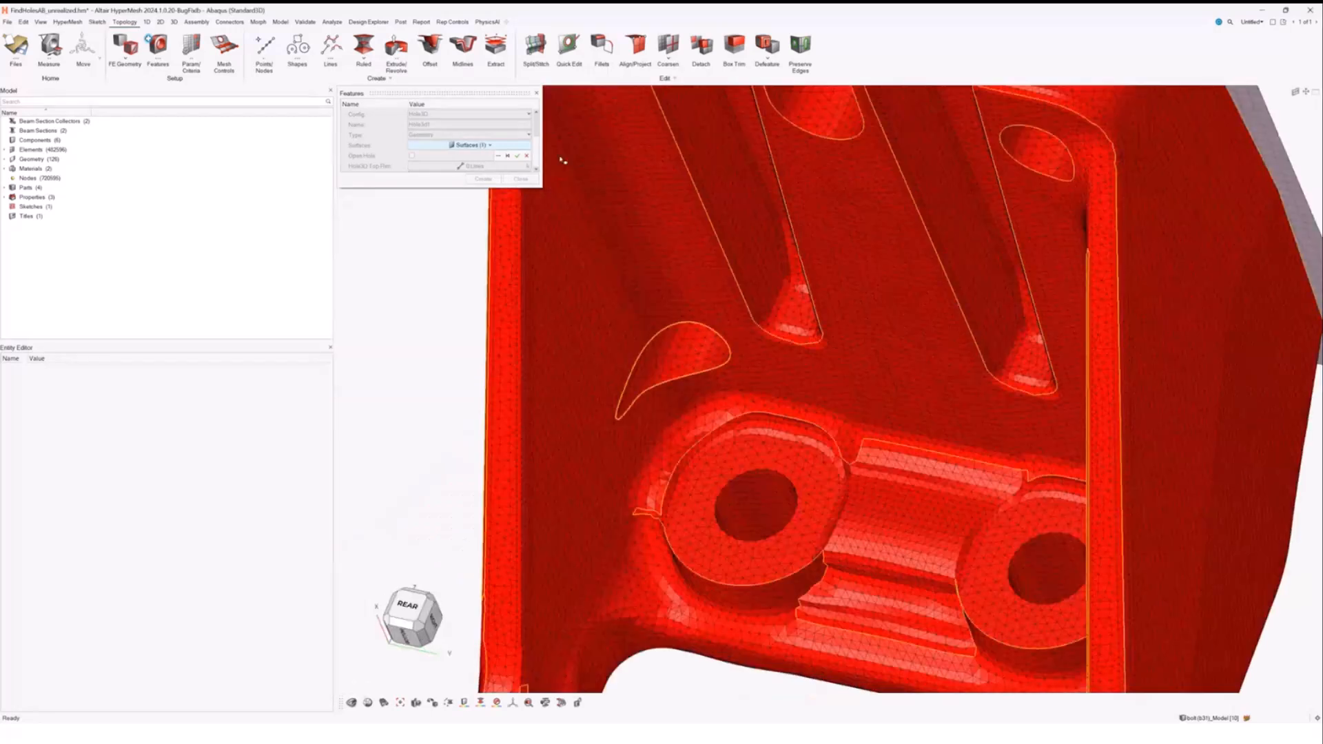
click(517, 156)
click(482, 179)
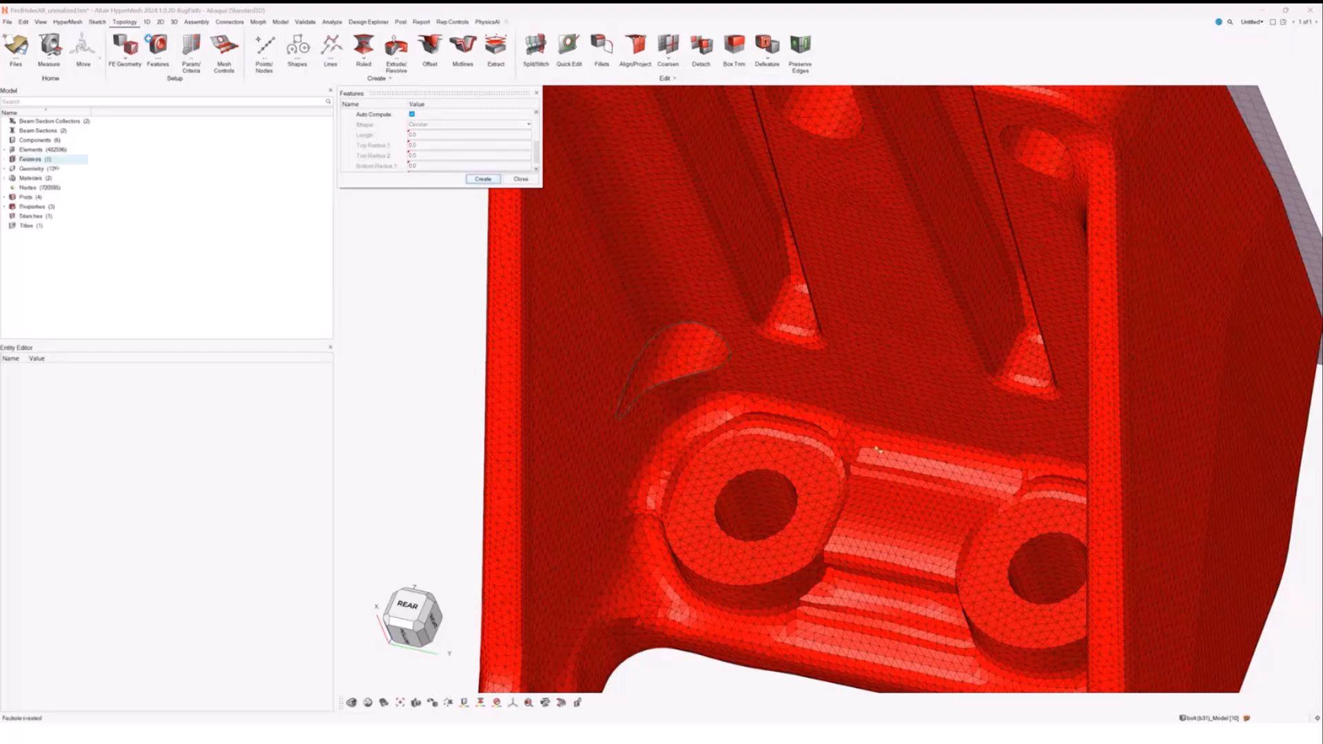
scroll(644, 448, down, 4)
middle_drag(691, 445, 758, 441)
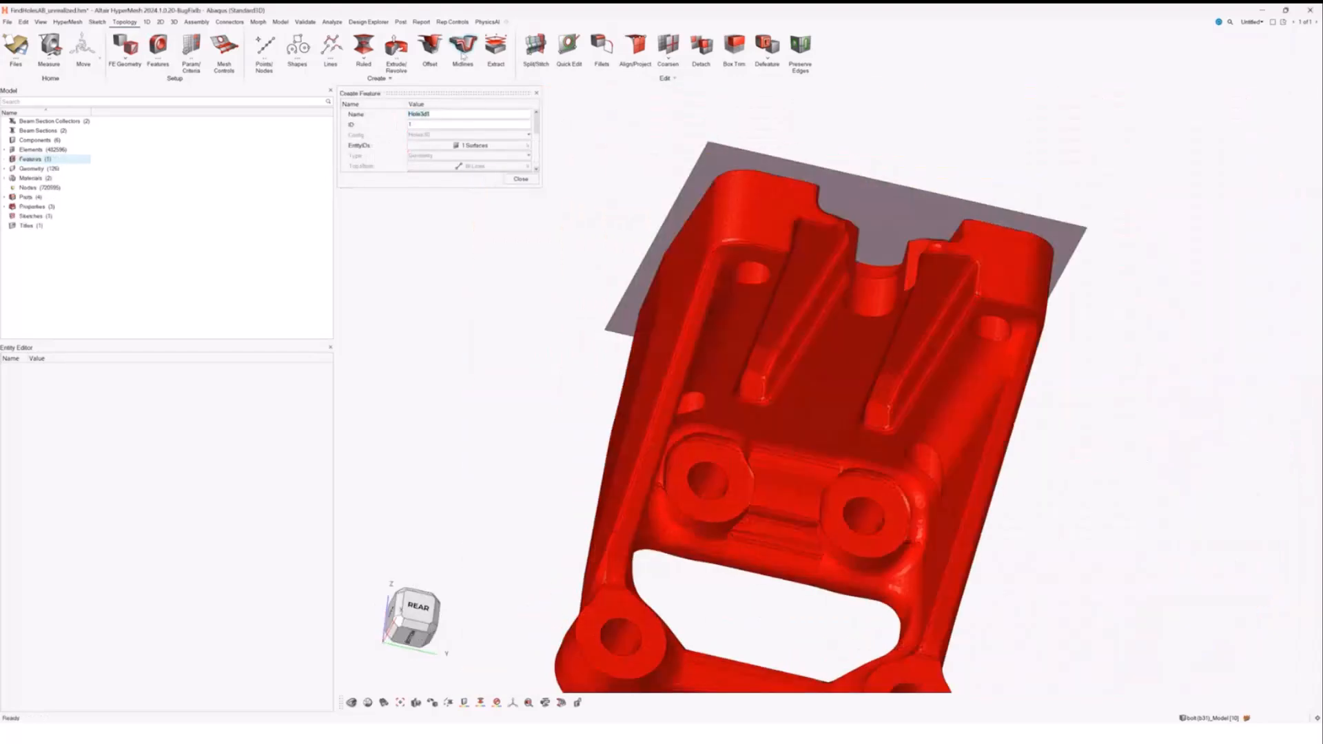
click(520, 179)
- Create a second Hole3D feature from the surface of the opposite partial hole on the bracket's underside
click(158, 45)
click(481, 149)
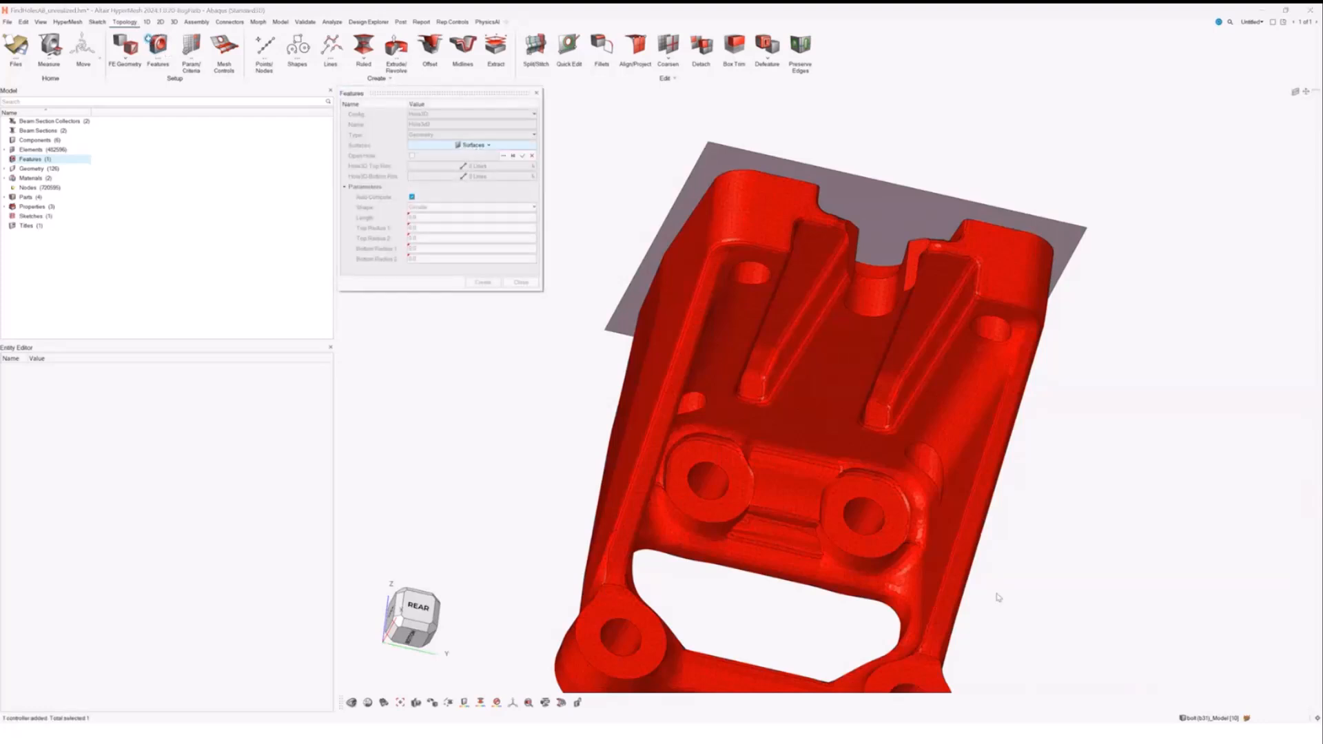
click(925, 464)
click(522, 156)
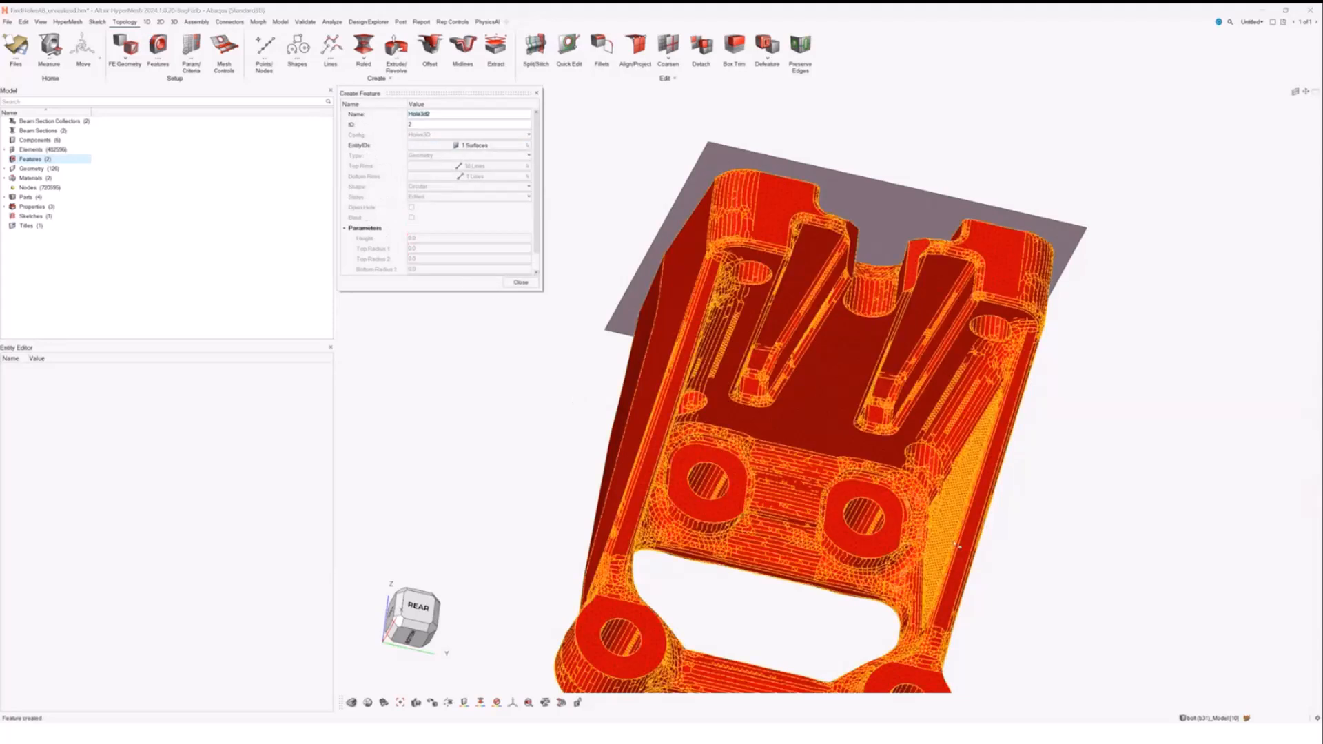
click(533, 281)
- Create a fastener connector at an edge node of the plate hole above the first partial hole
middle_drag(789, 309, 674, 386)
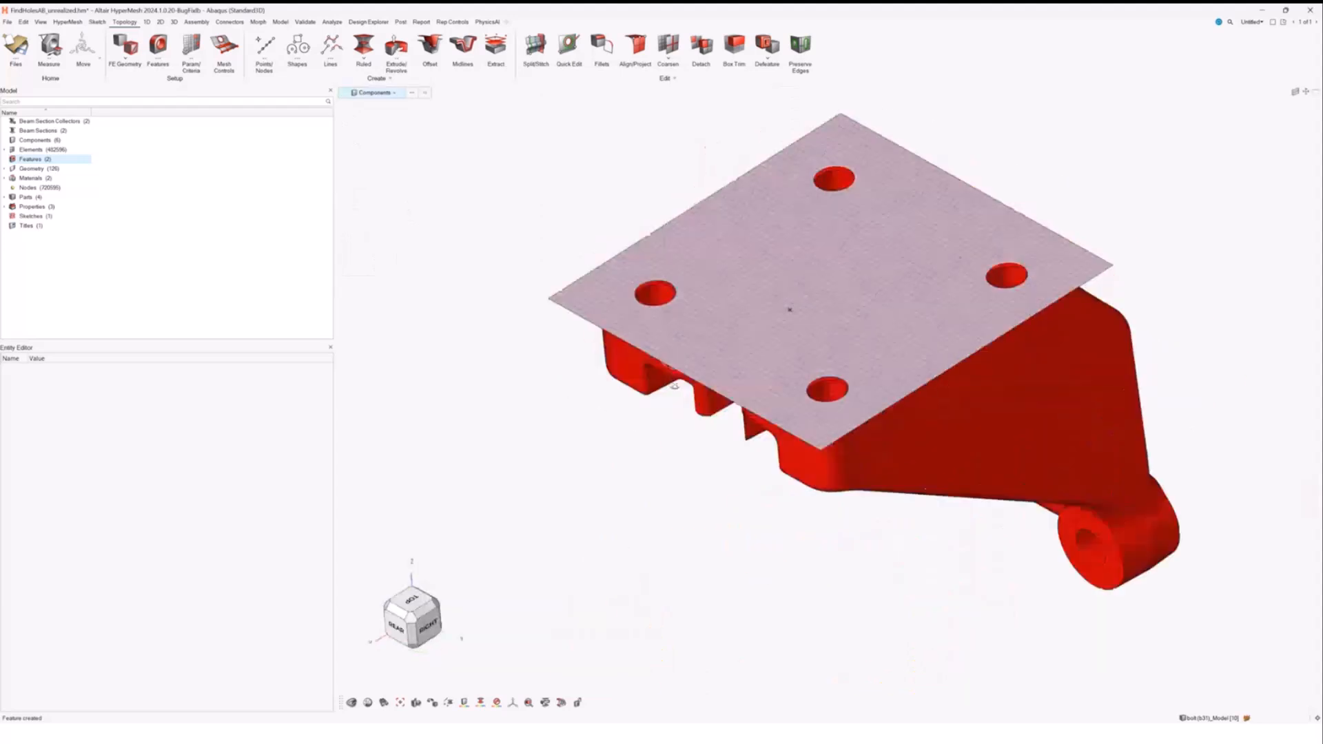
click(229, 22)
click(231, 45)
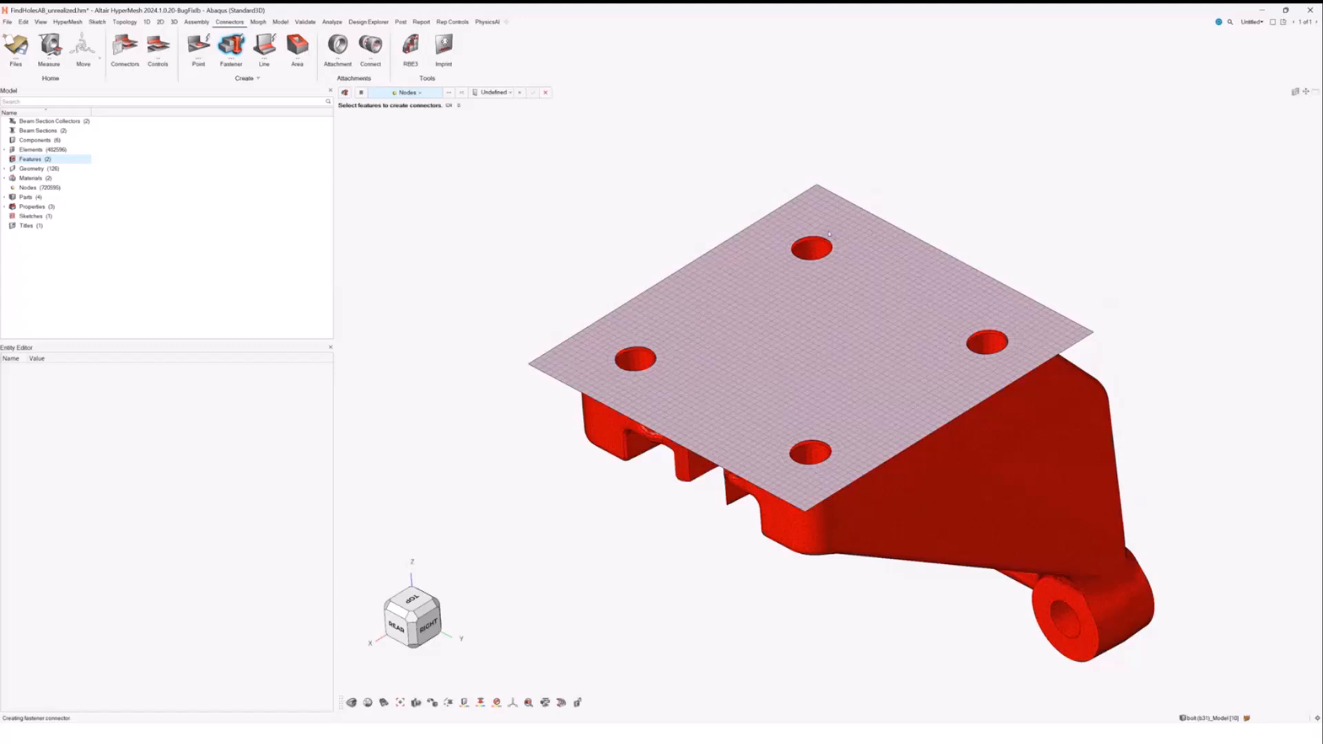
scroll(820, 236, up, 5)
click(786, 227)
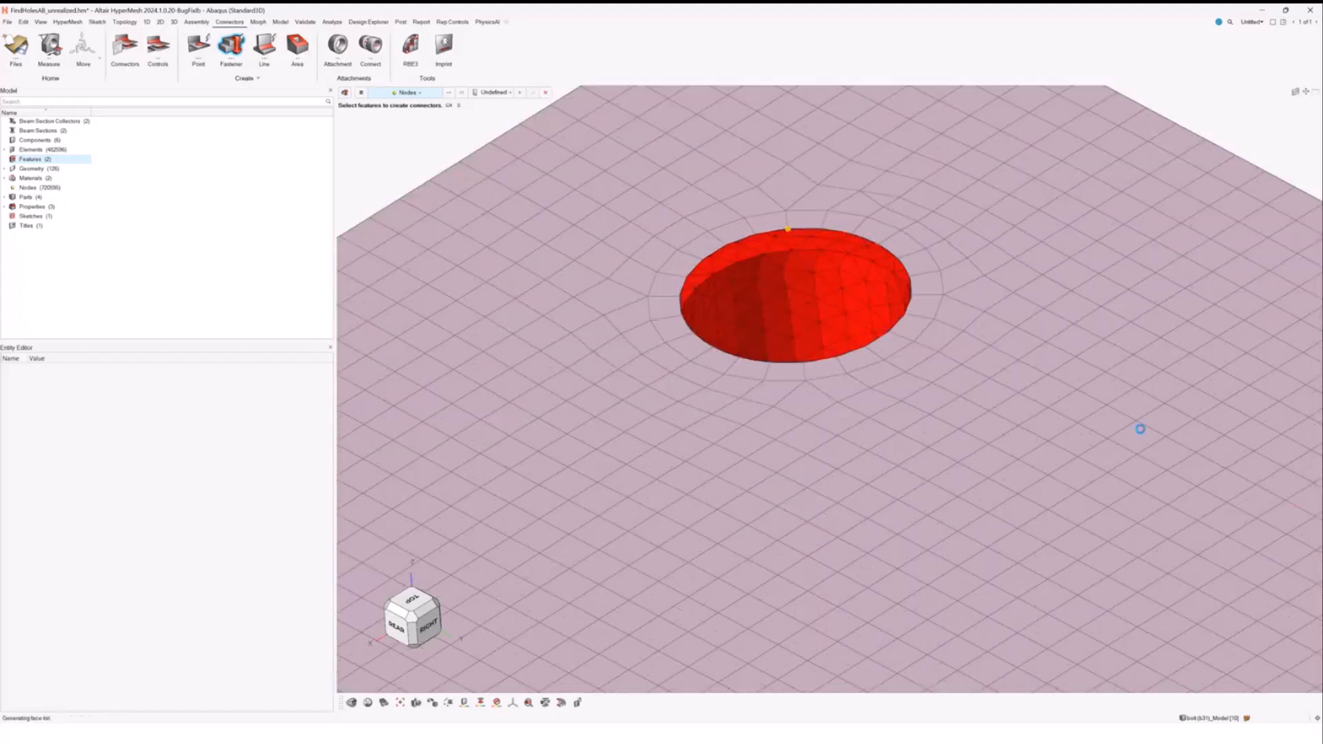
- Create a fastener connector at an edge node of the plate hole above the second partial hole and realize the fasteners
scroll(709, 400, down, 5)
scroll(1088, 544, up, 5)
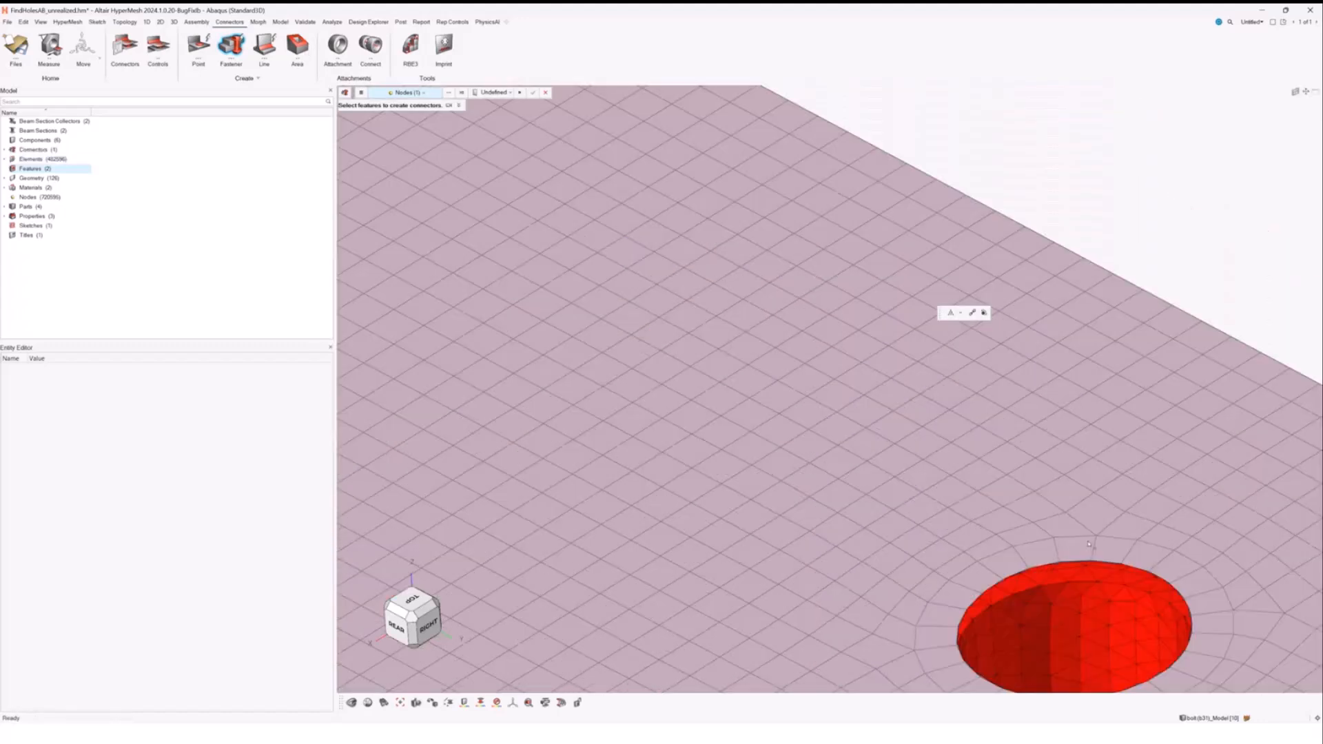
click(1090, 560)
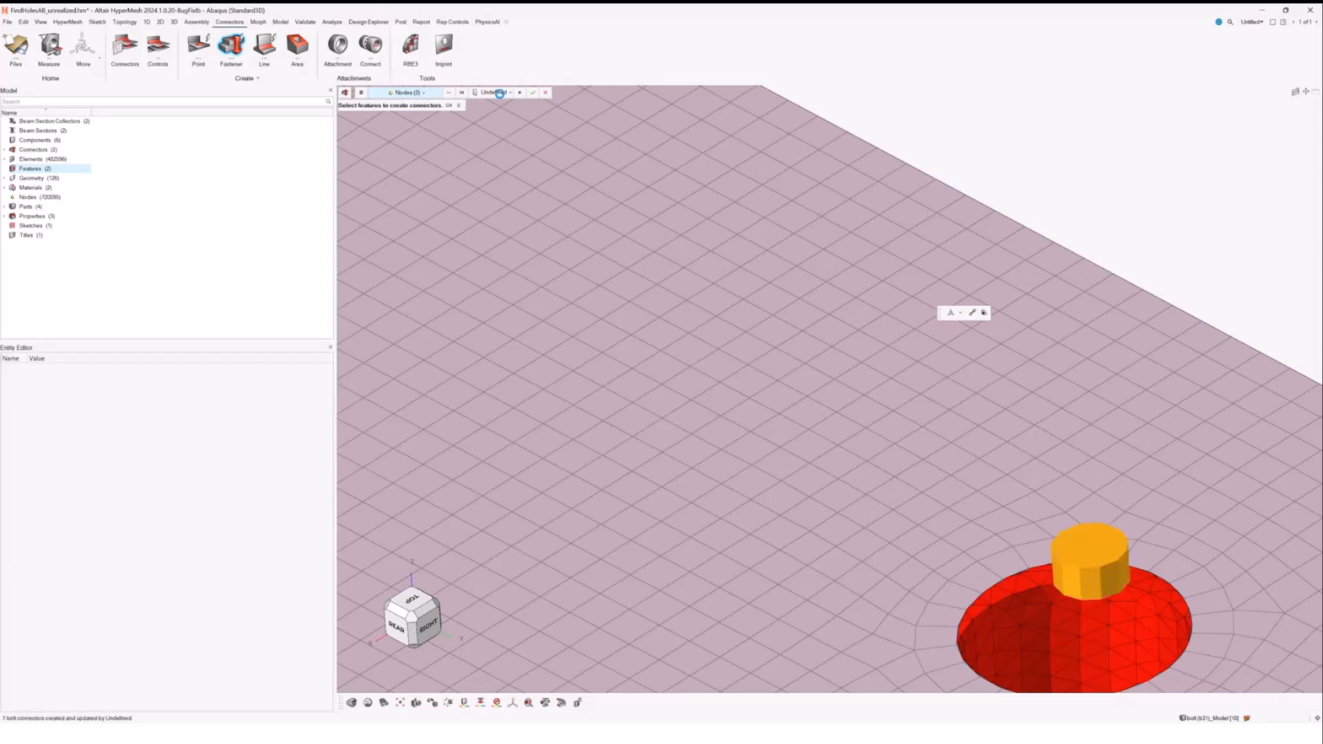
click(499, 93)
click(558, 93)
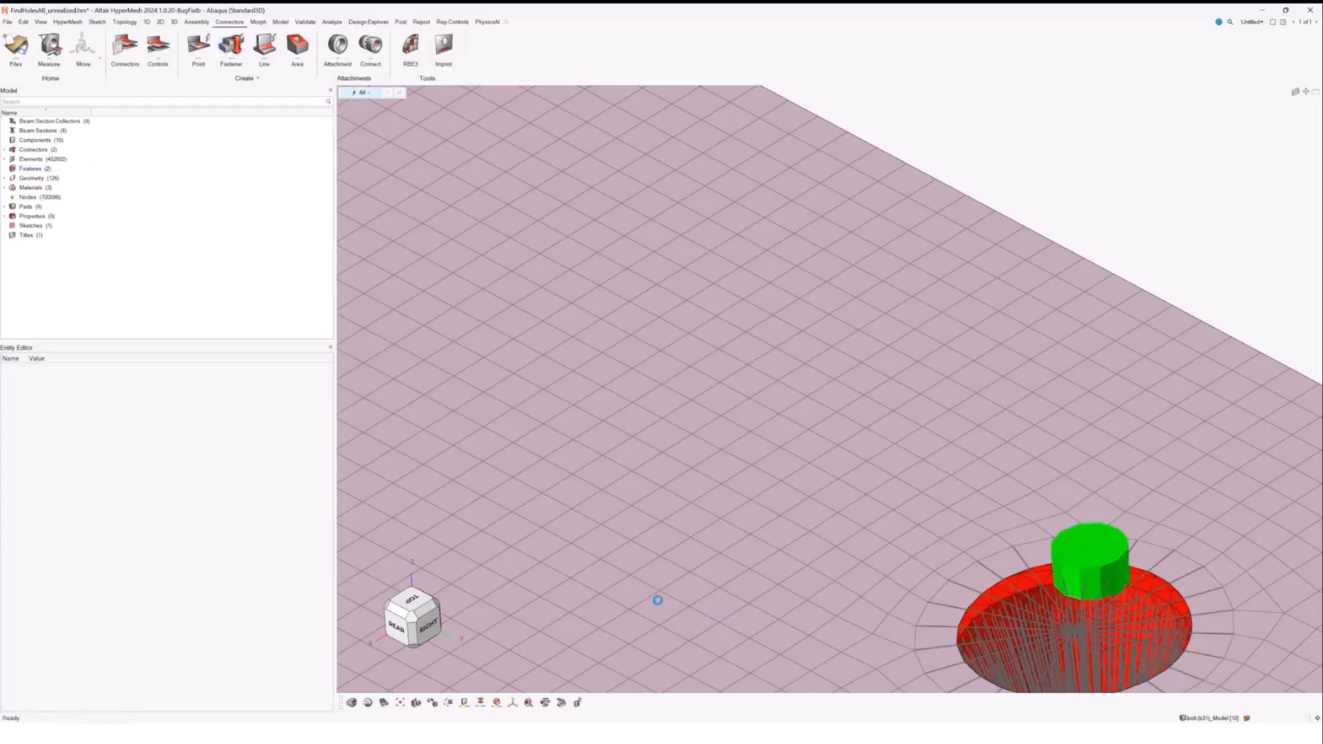
- Inspect the realized bolts in the two plate holes and bracket from above and below
scroll(1112, 405, down, 5)
middle_drag(1112, 405, 868, 570)
right_drag(868, 570, 868, 104)
scroll(571, 289, up, 4)
middle_drag(773, 359, 376, 635)
scroll(967, 309, down, 3)
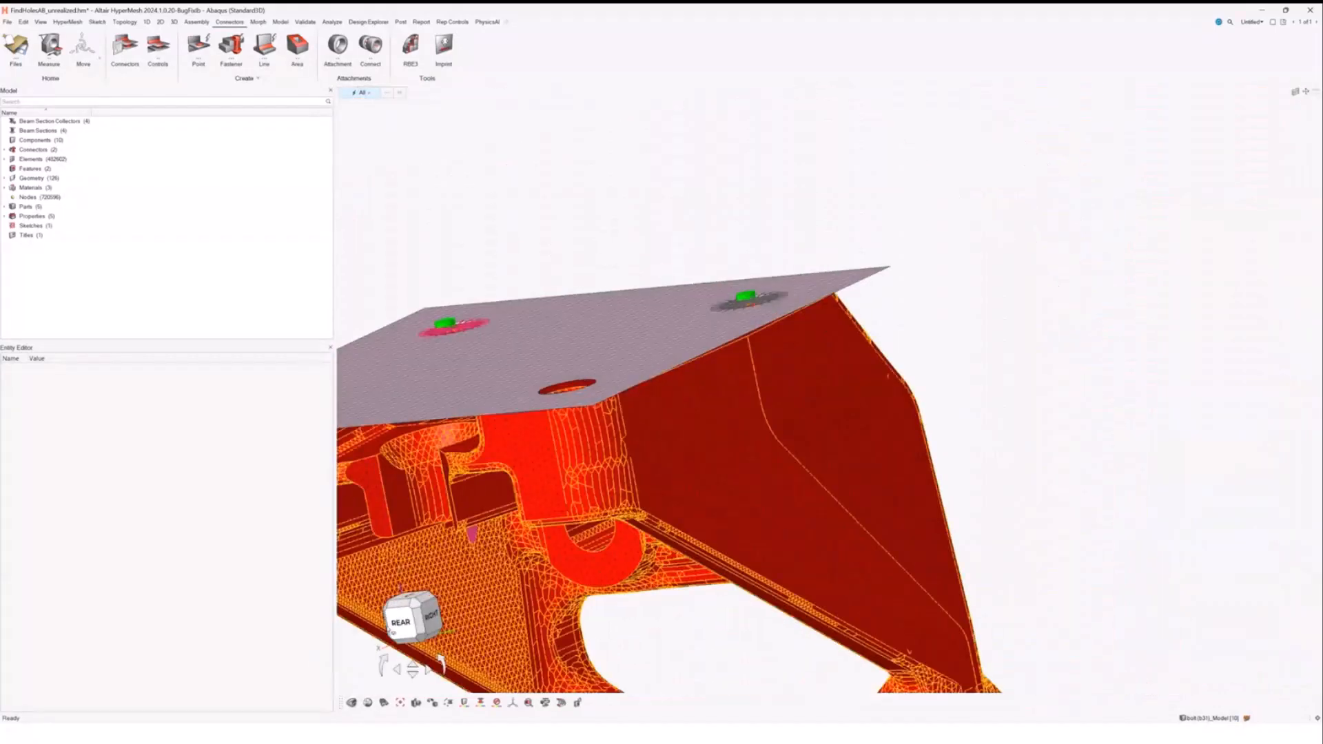
click(416, 601)
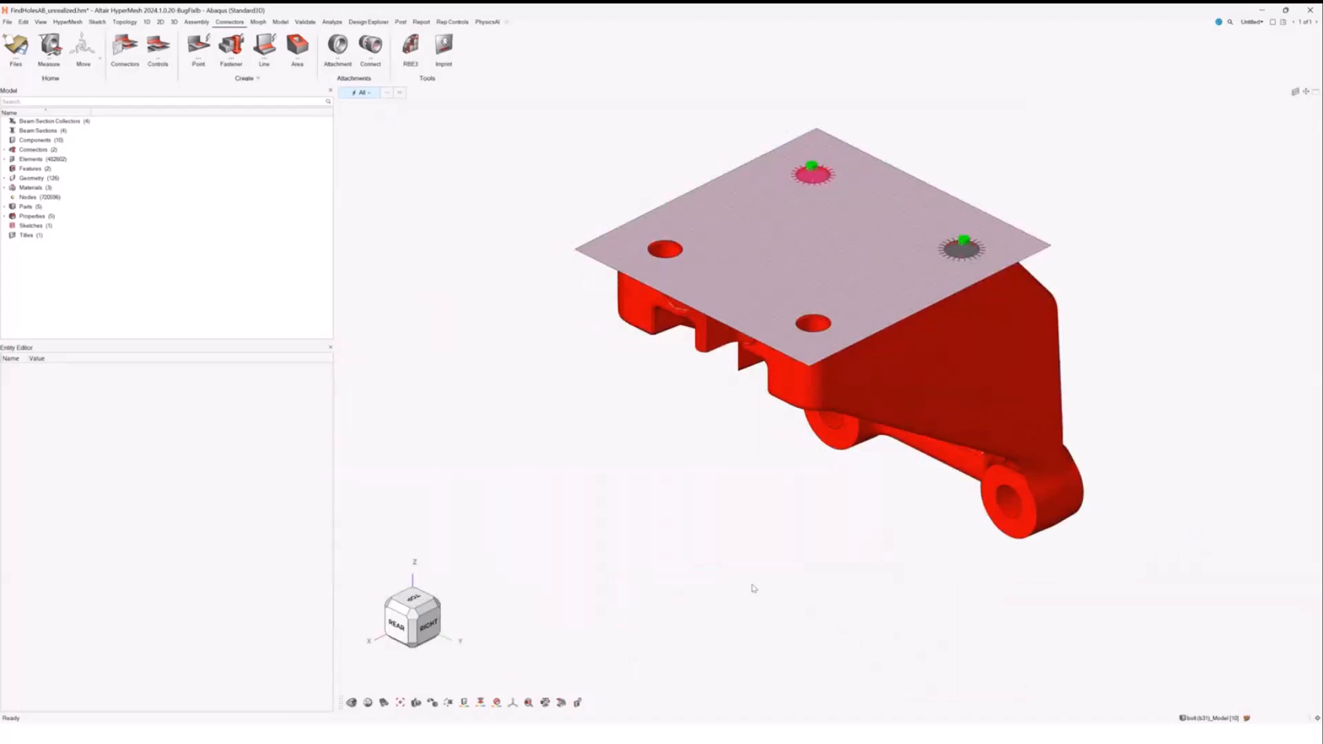
right_drag(650, 606, 648, 607)
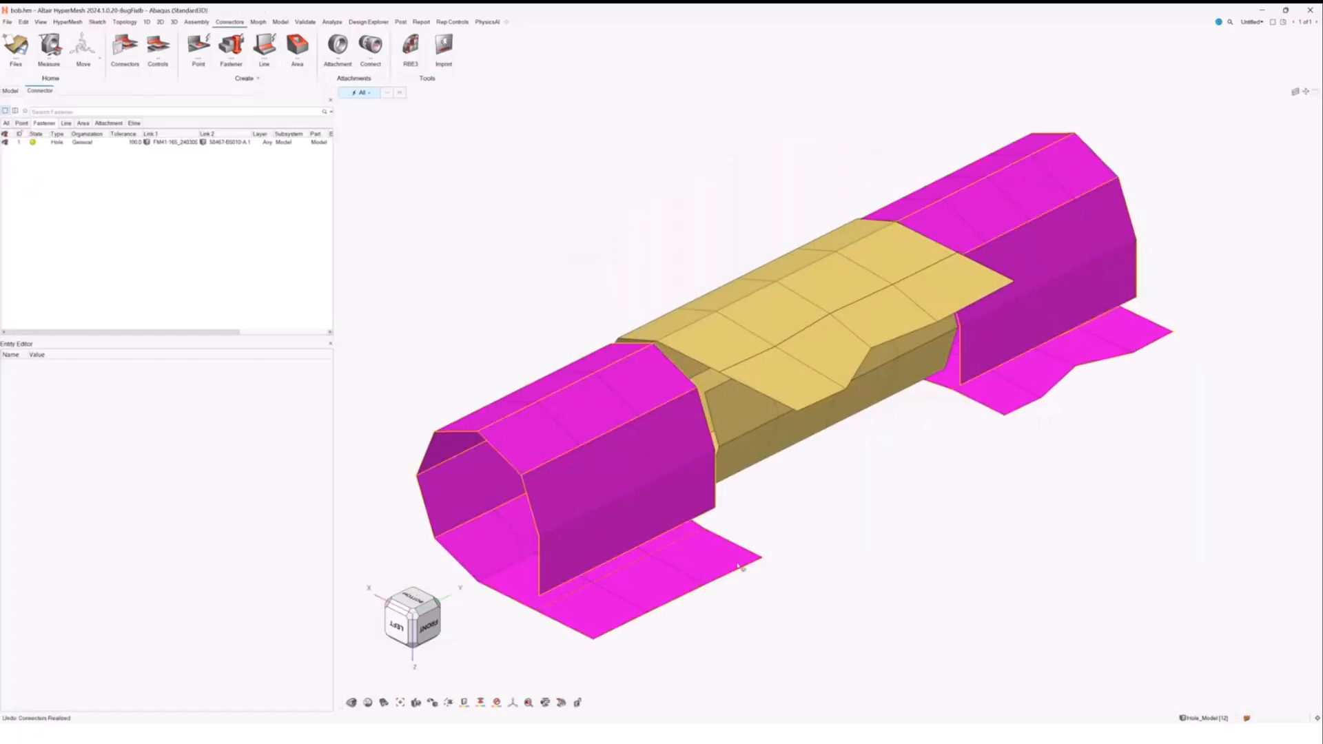
- Review the tube model's features from another angle, reset the review, and select the edge lines near the gap between the tubes
click(10, 91)
click(31, 179)
right_click(33, 181)
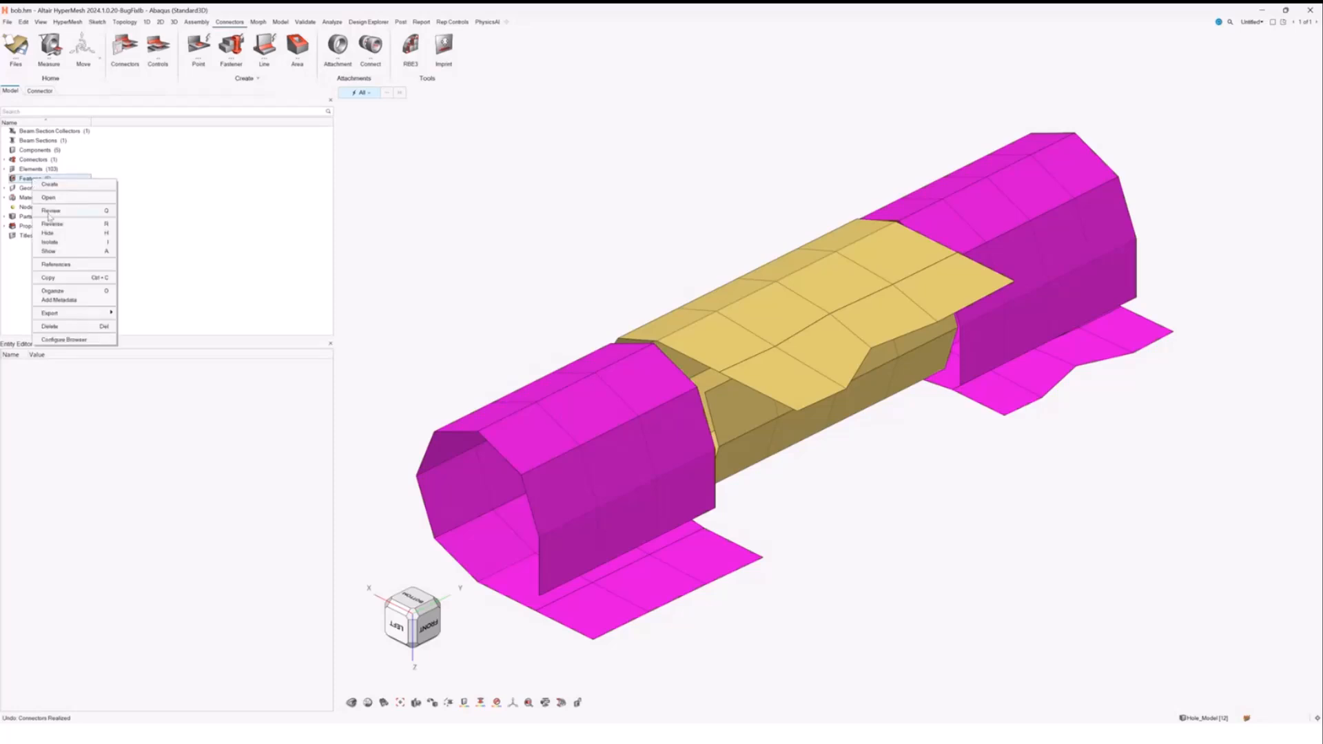
click(53, 211)
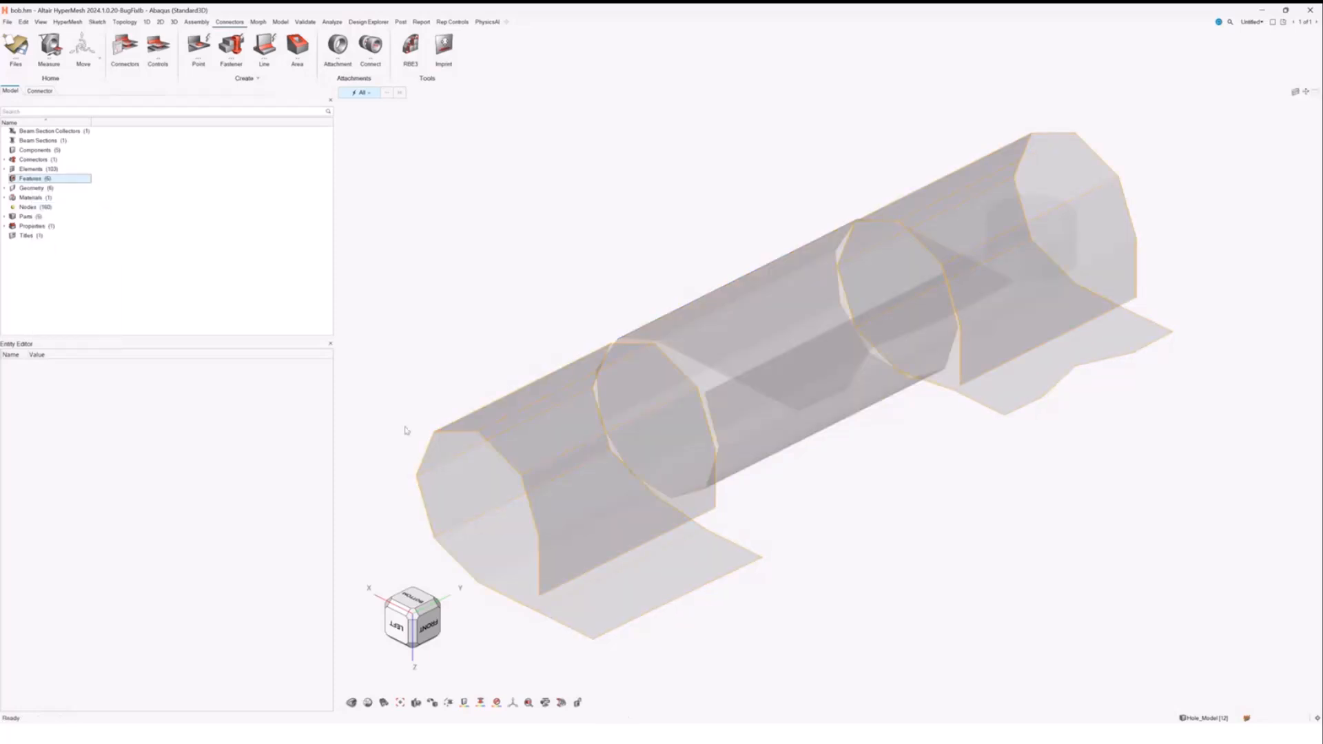
middle_drag(813, 380, 726, 413)
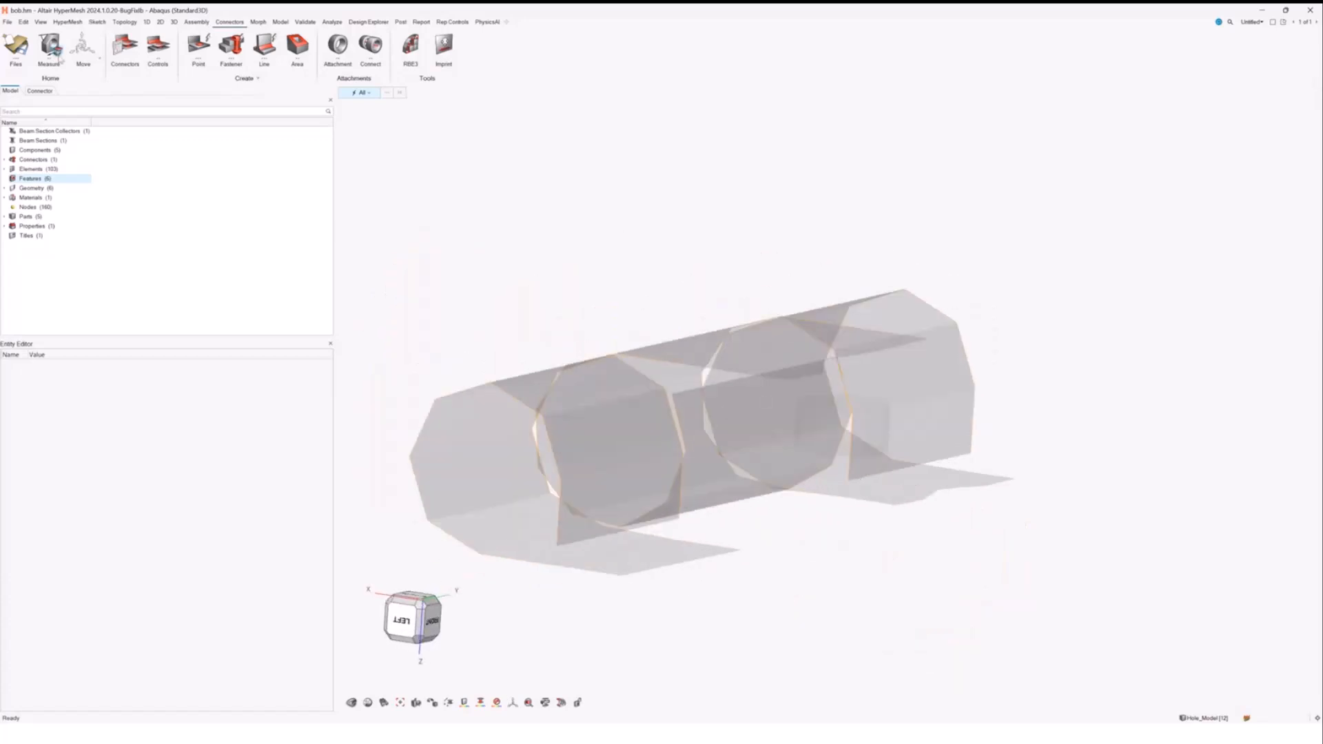
right_click(46, 180)
click(65, 214)
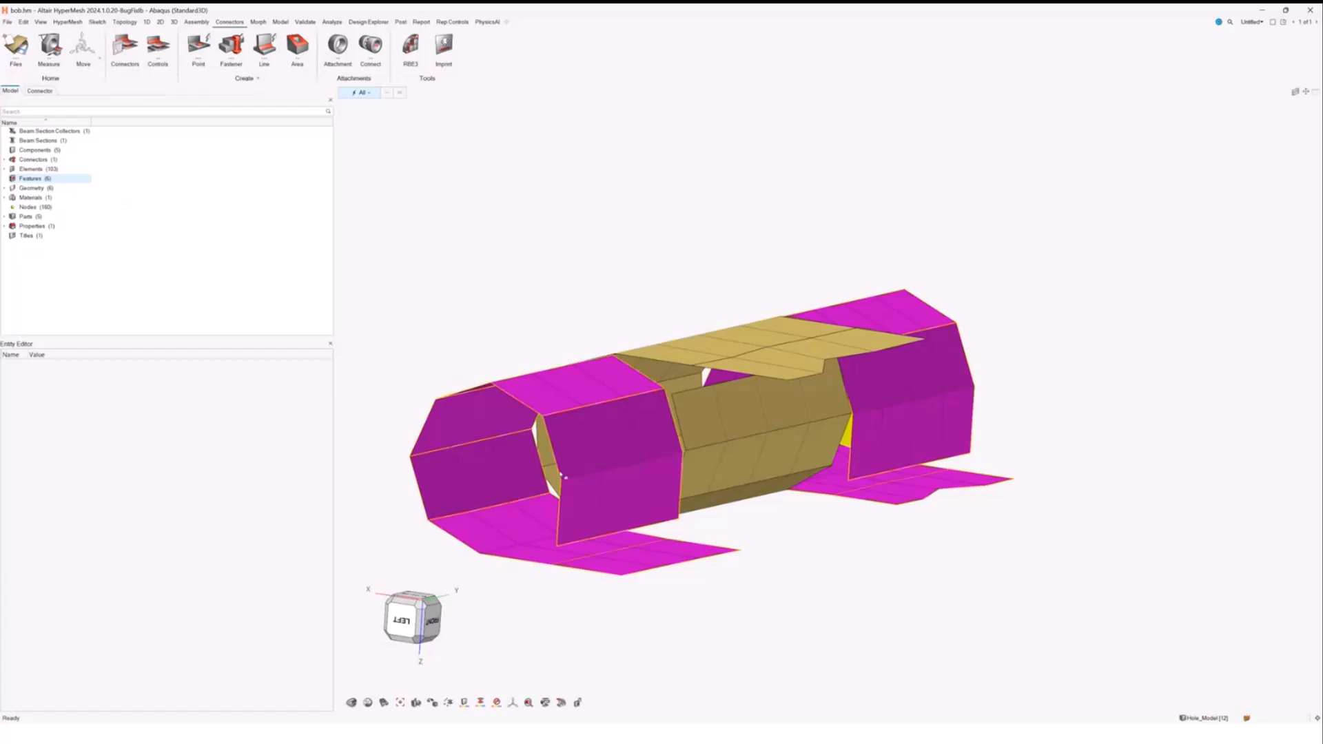
click(562, 429)
click(677, 416)
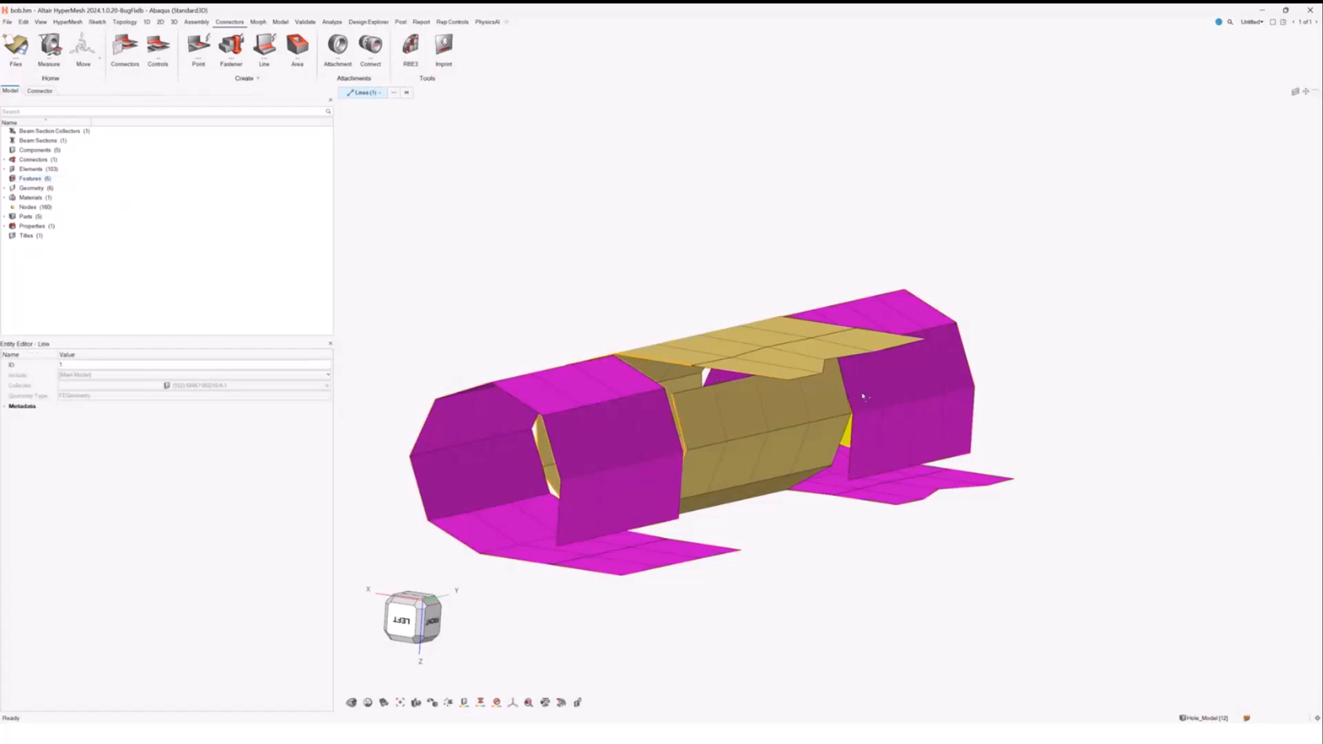
- Realize the hole fastener connector of the tube model from the Connector browser and view the resulting bolt
click(39, 90)
right_click(82, 137)
click(57, 143)
right_click(58, 143)
click(74, 181)
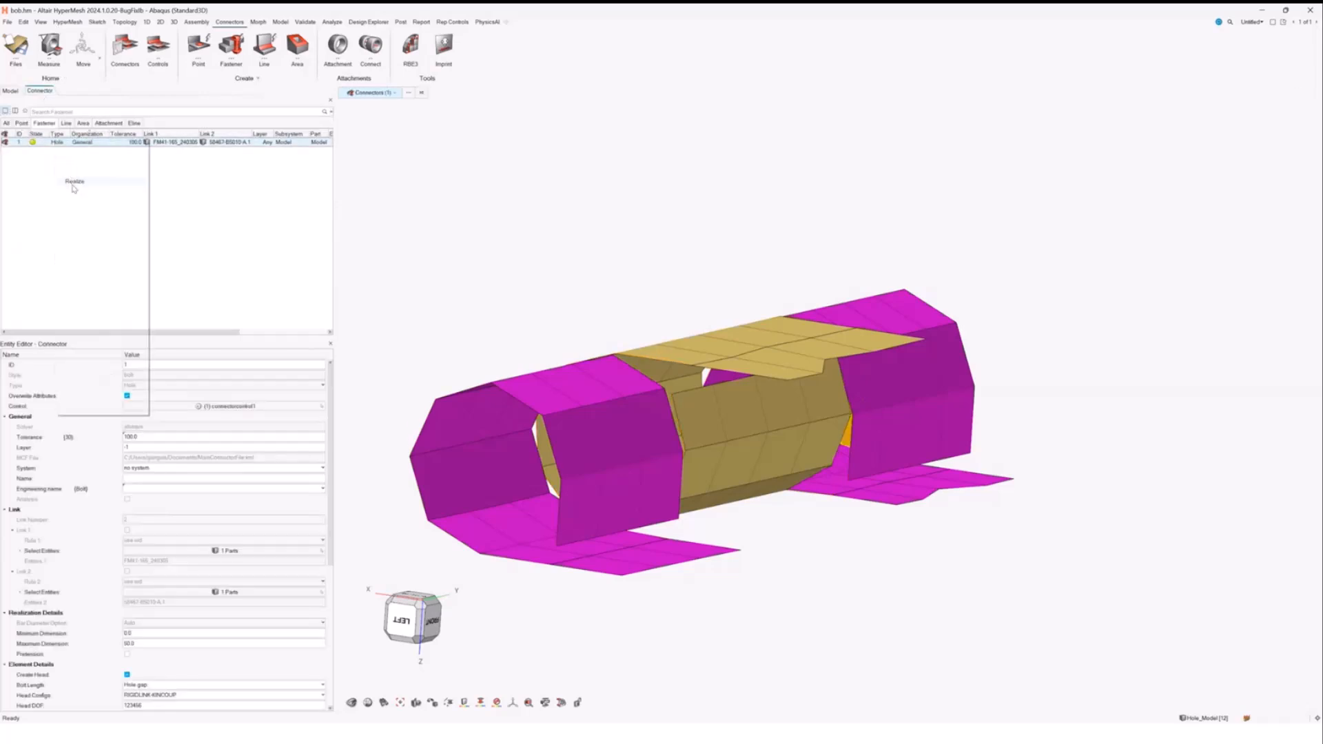
ctrl+drag(696, 413, 738, 445)
ctrl+right_drag(725, 432, 781, 359)
click(1068, 85)
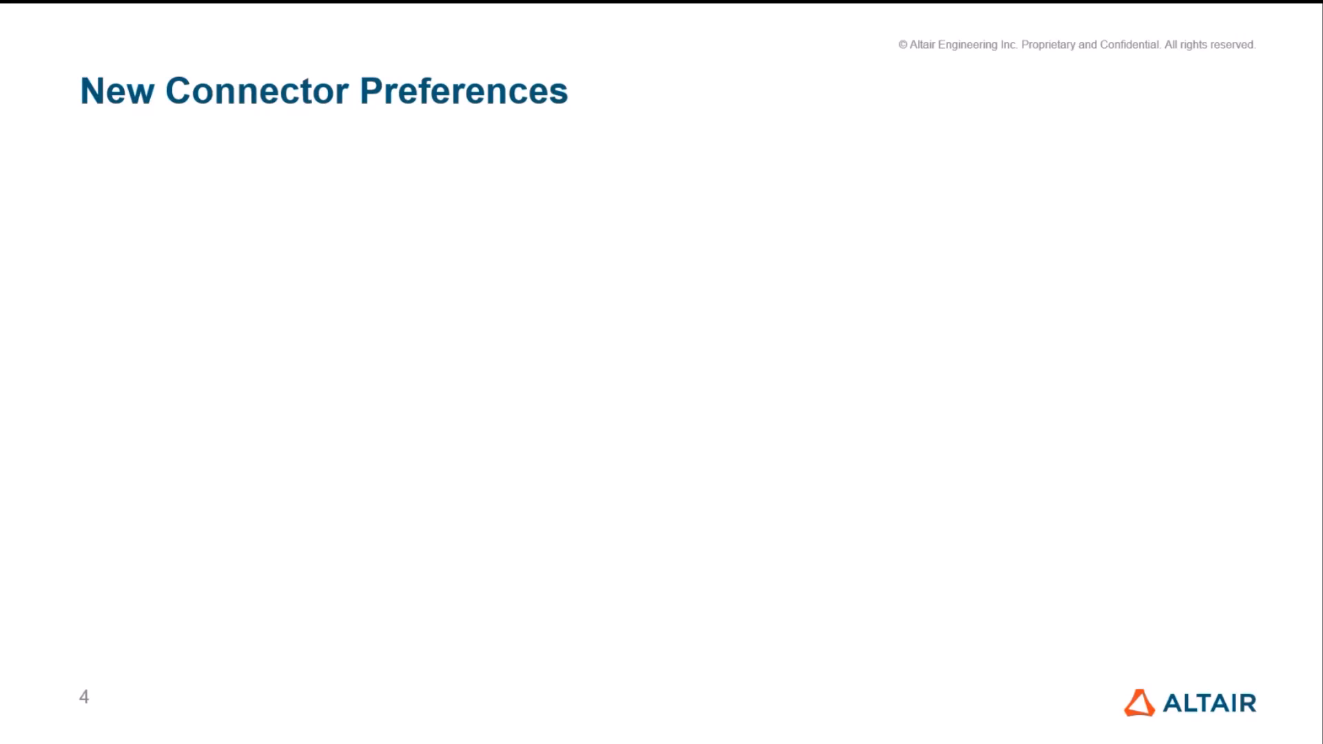
click(508, 437)
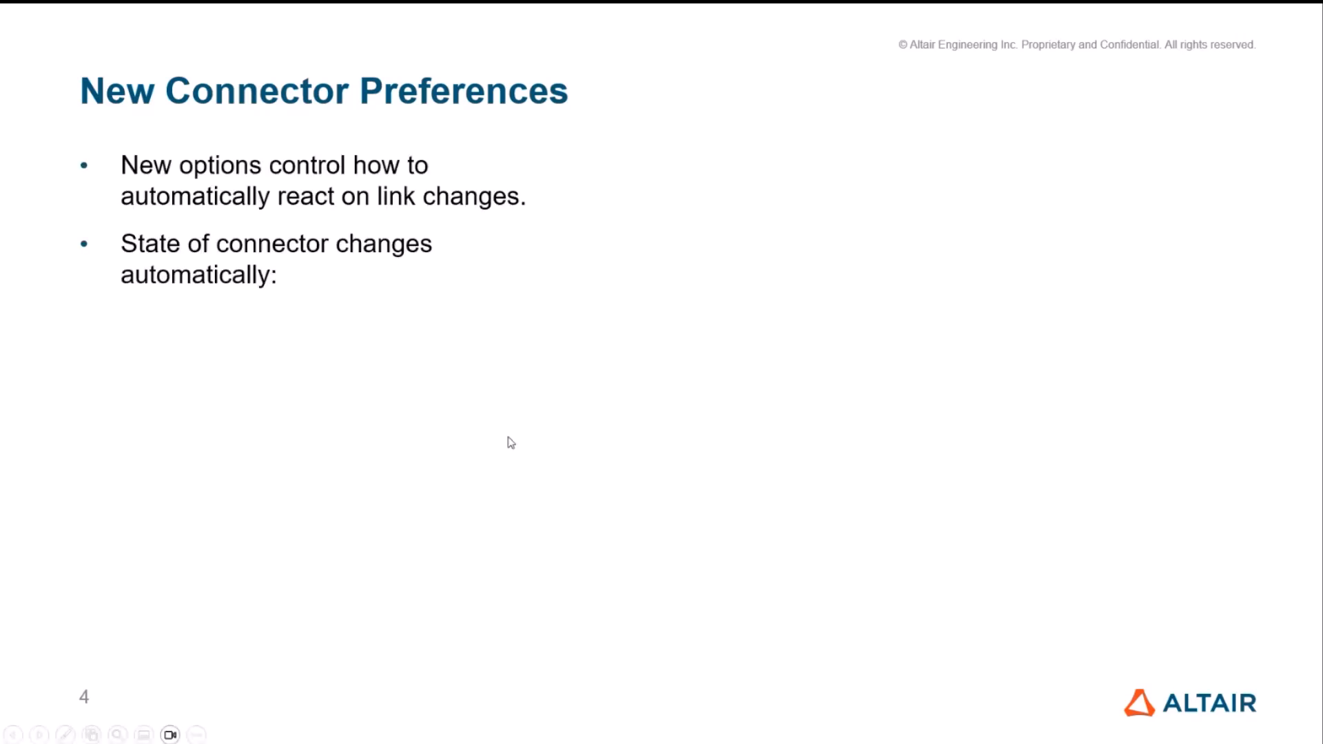
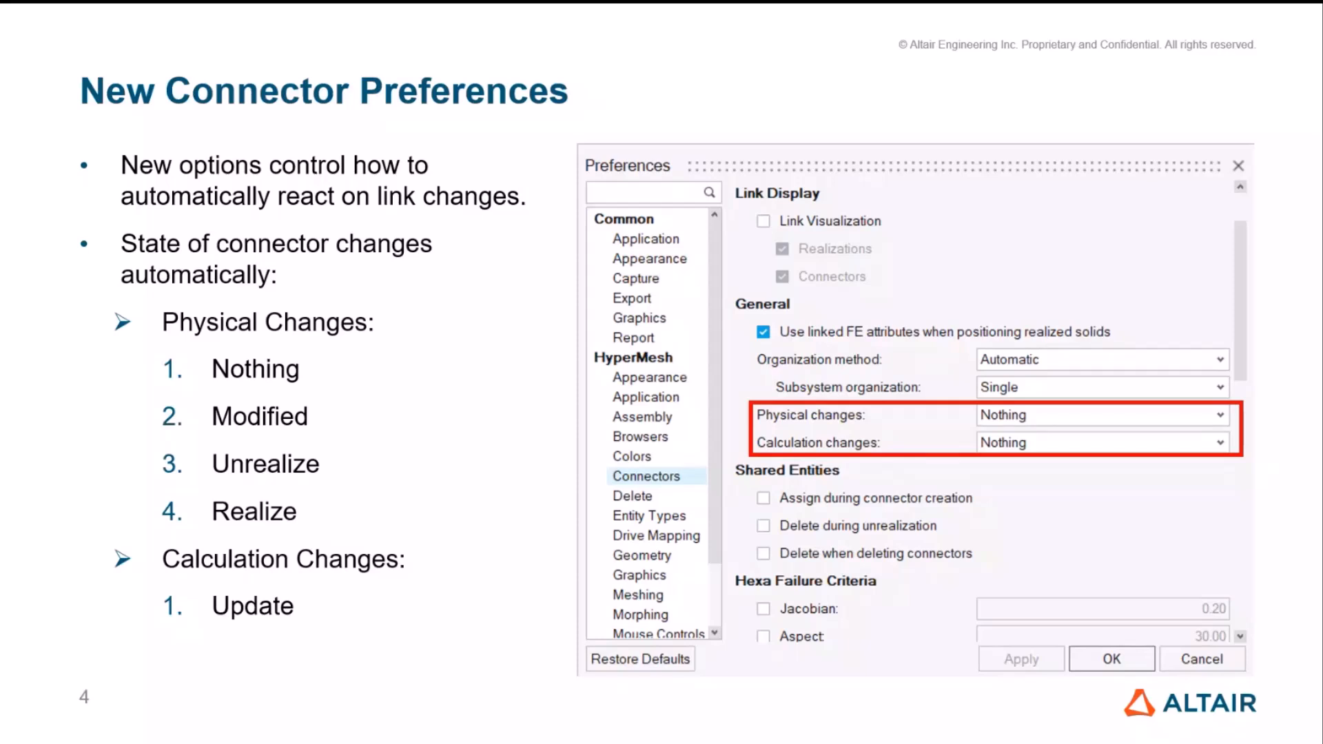
key(Right)
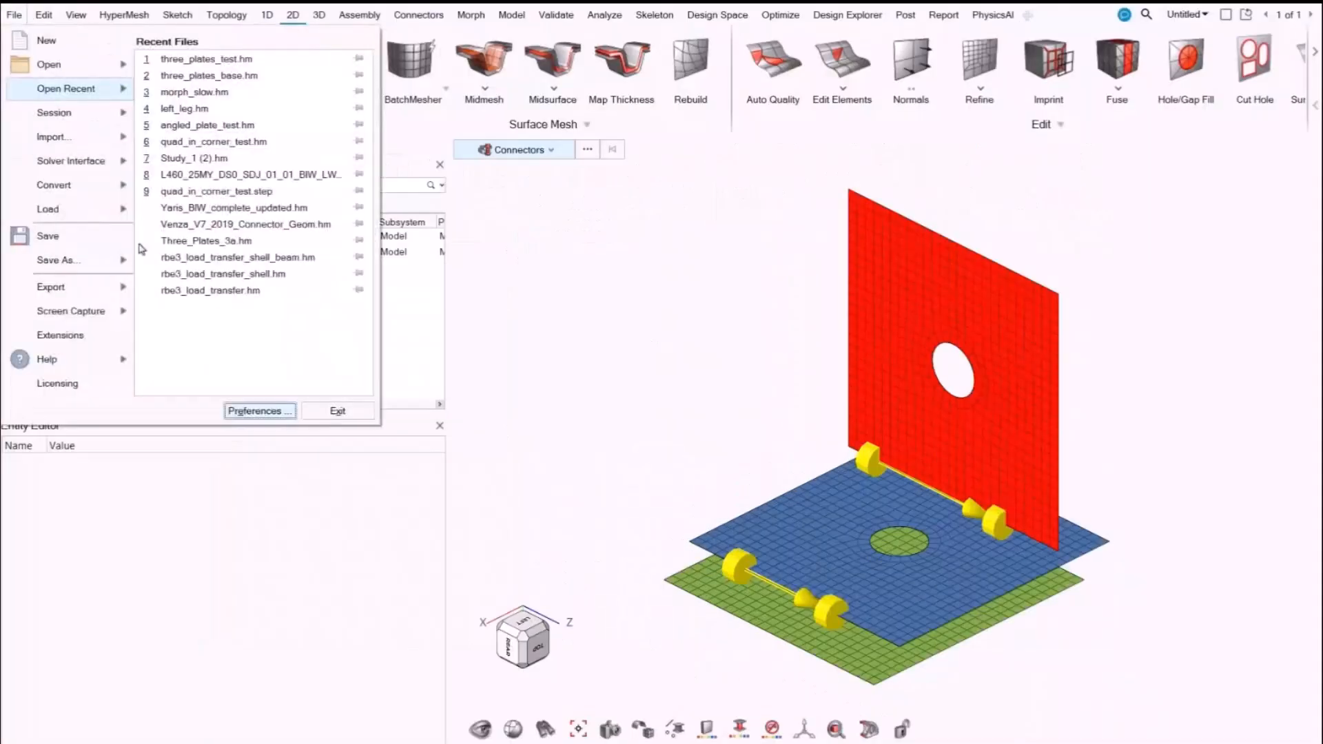
- In the connector preferences, set Physical changes to Modified and accept the setting
click(255, 410)
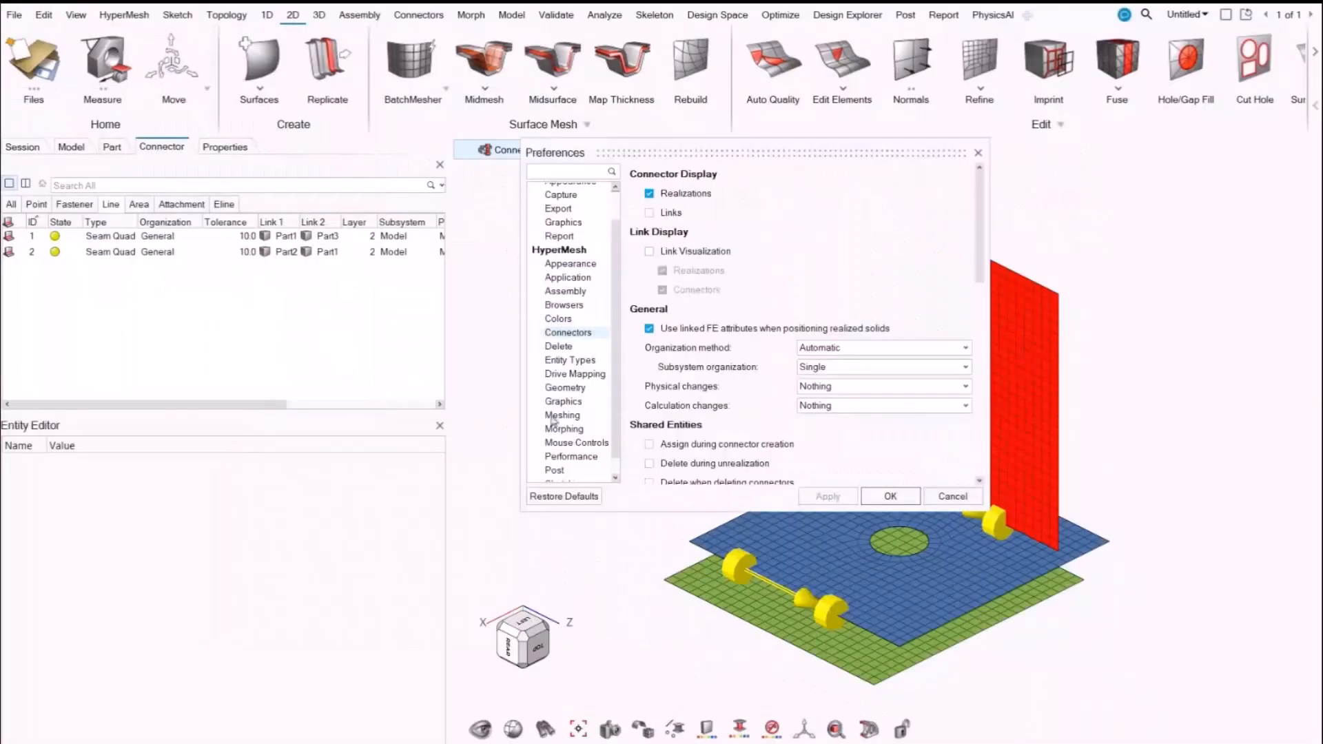
click(817, 387)
click(830, 413)
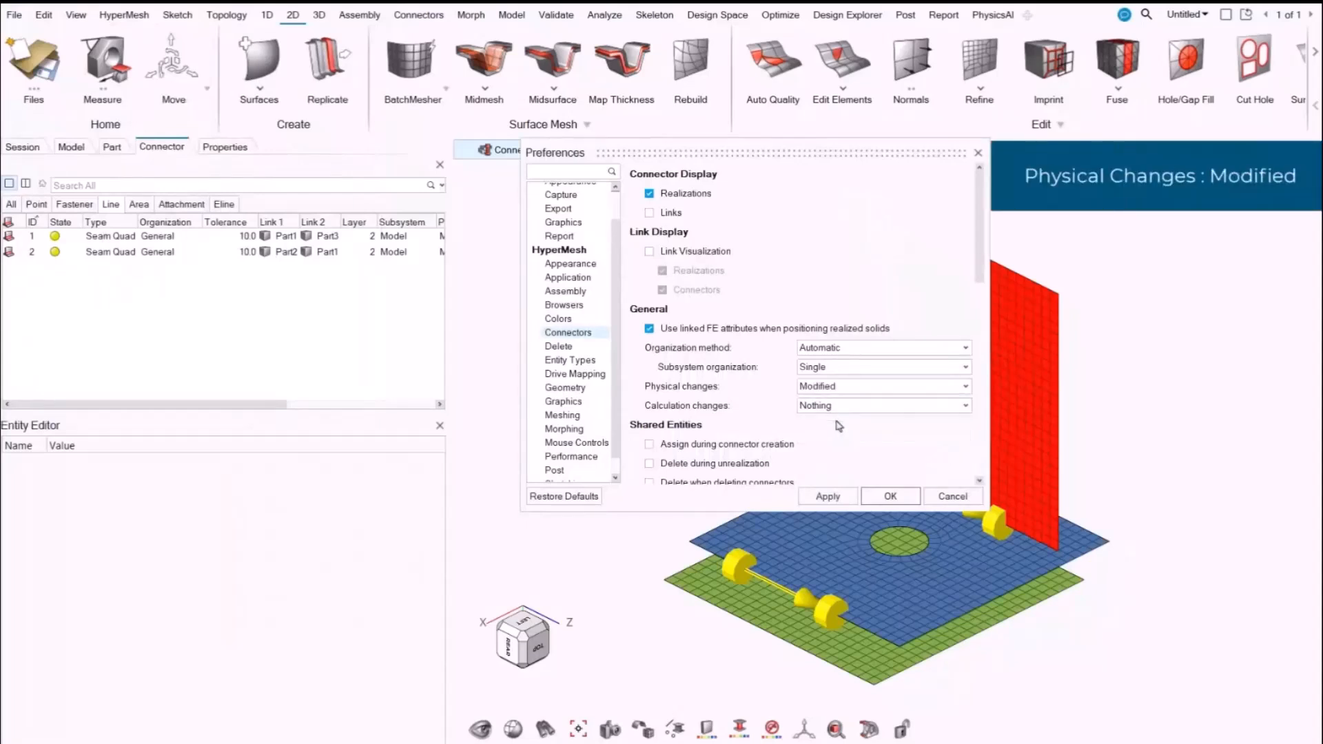
click(889, 497)
- Select both Seam Quad line connectors of the three-plate model and realize them
drag(266, 311, 204, 219)
right_click(581, 346)
click(622, 422)
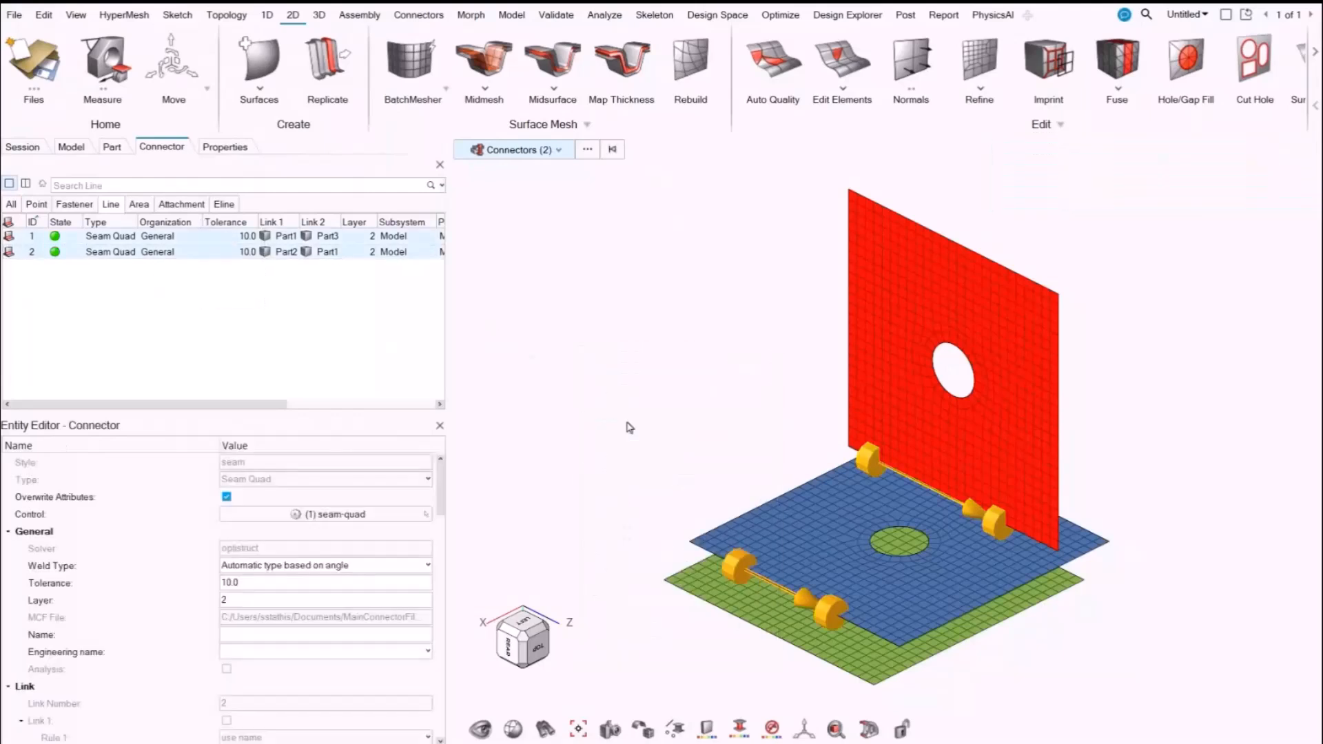
click(627, 423)
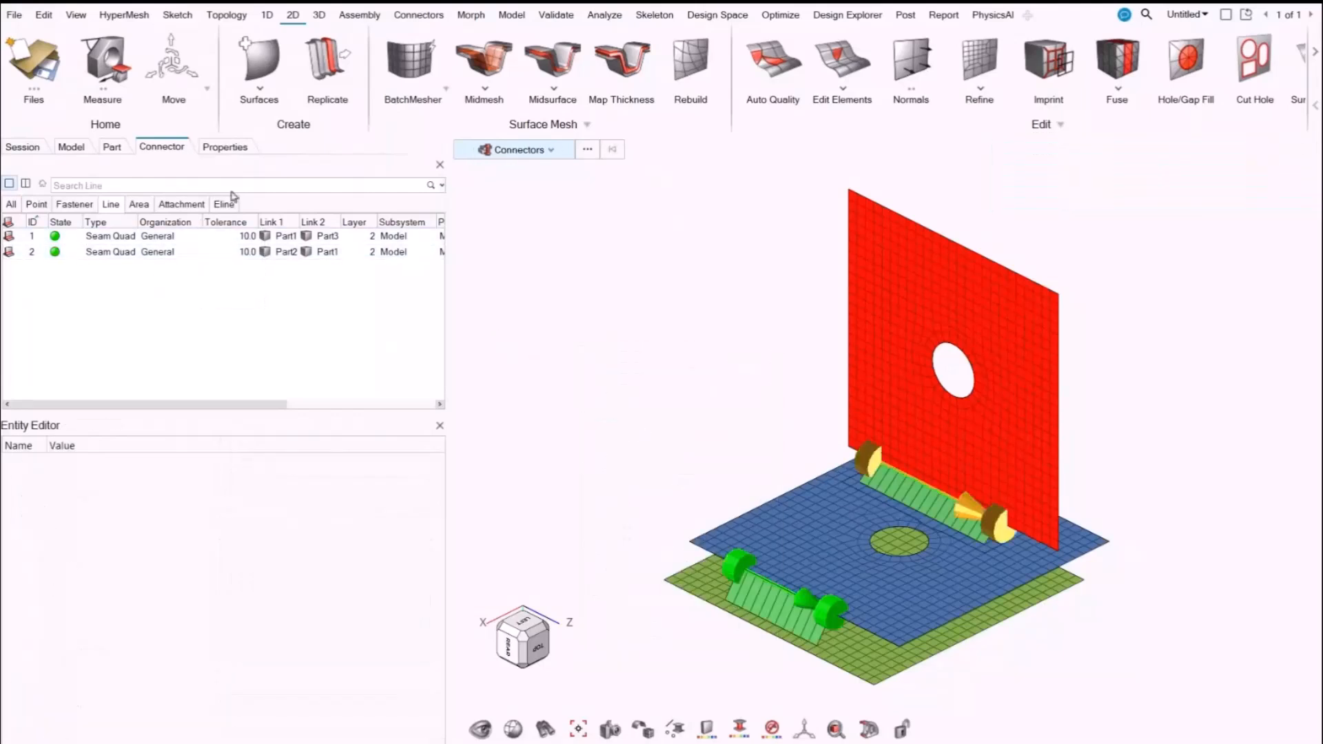
- Set the shell thickness T of property1 to 4.0
click(223, 147)
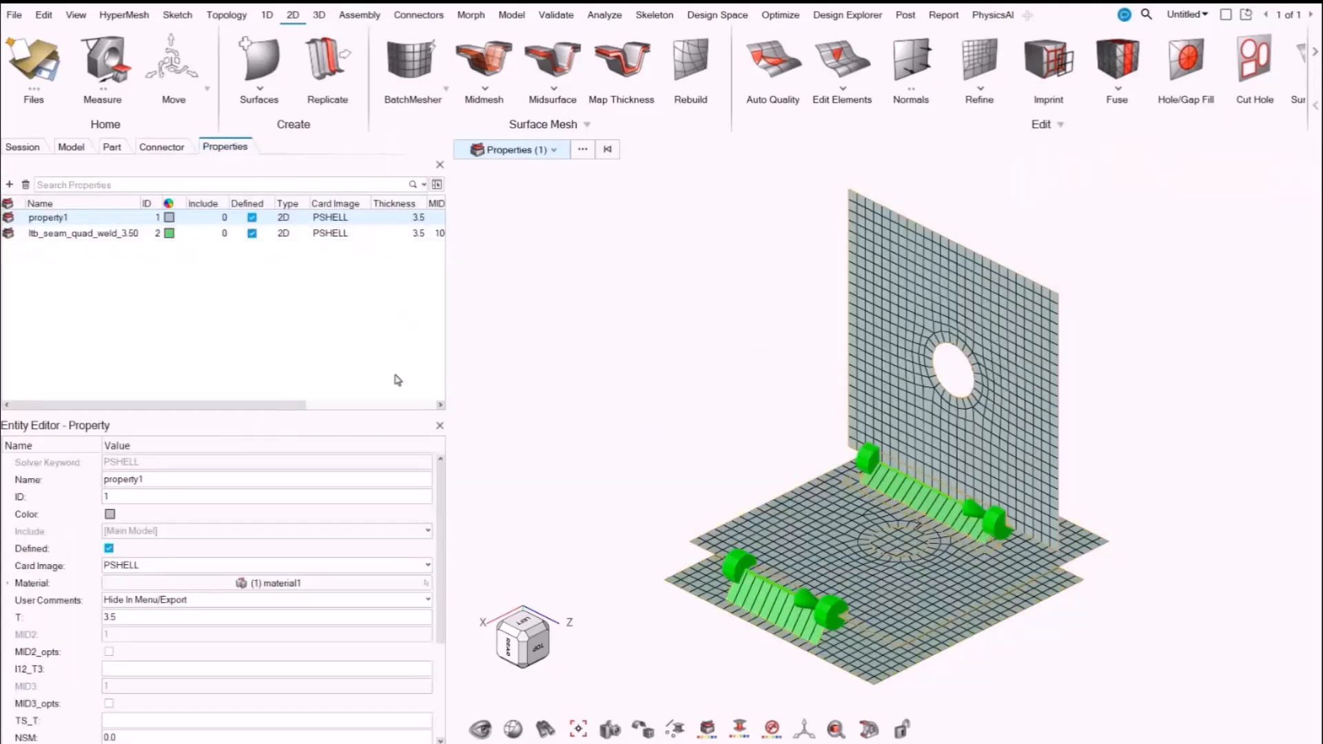
click(152, 617)
key(BackSpace)
key(BackSpace)
key(BackSpace)
text(4.0)
key(Return)
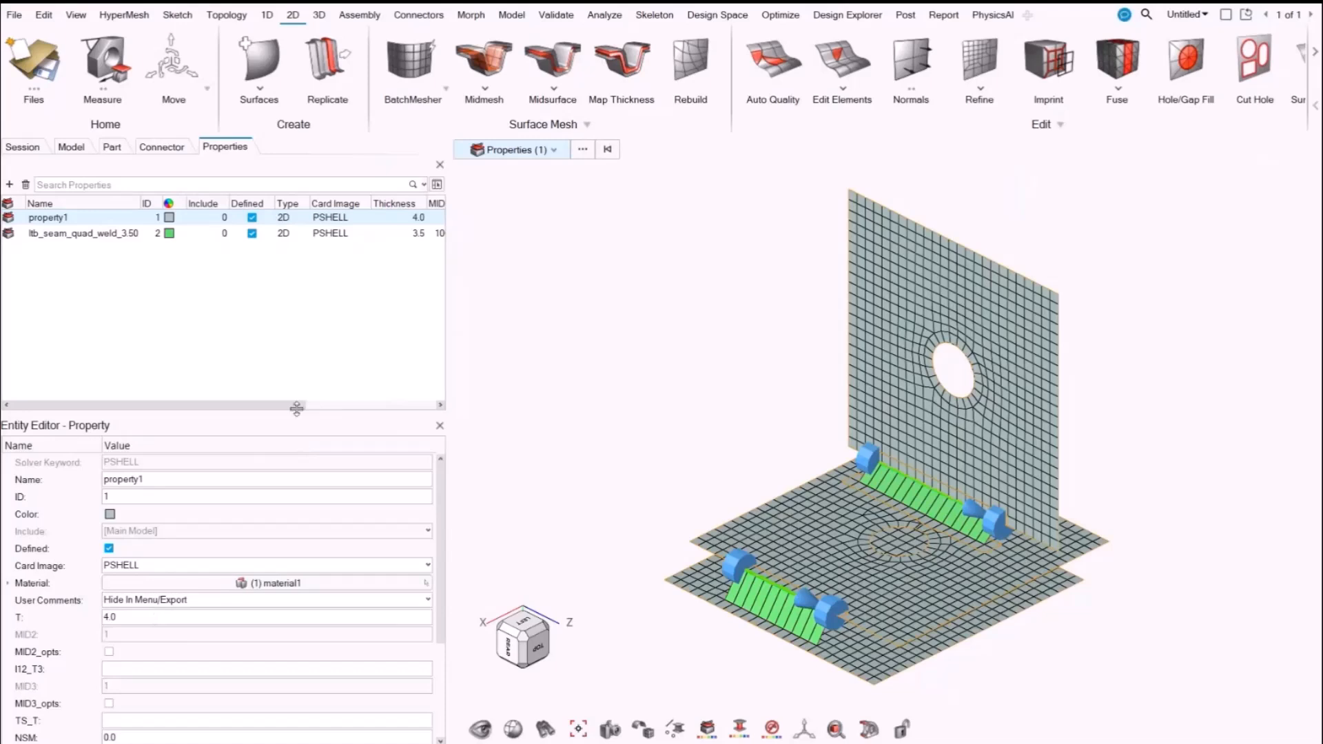
- Select both modified Seam Quad connectors and realize them again with the new plate thickness
click(159, 147)
drag(229, 315, 147, 239)
right_click(660, 341)
click(693, 413)
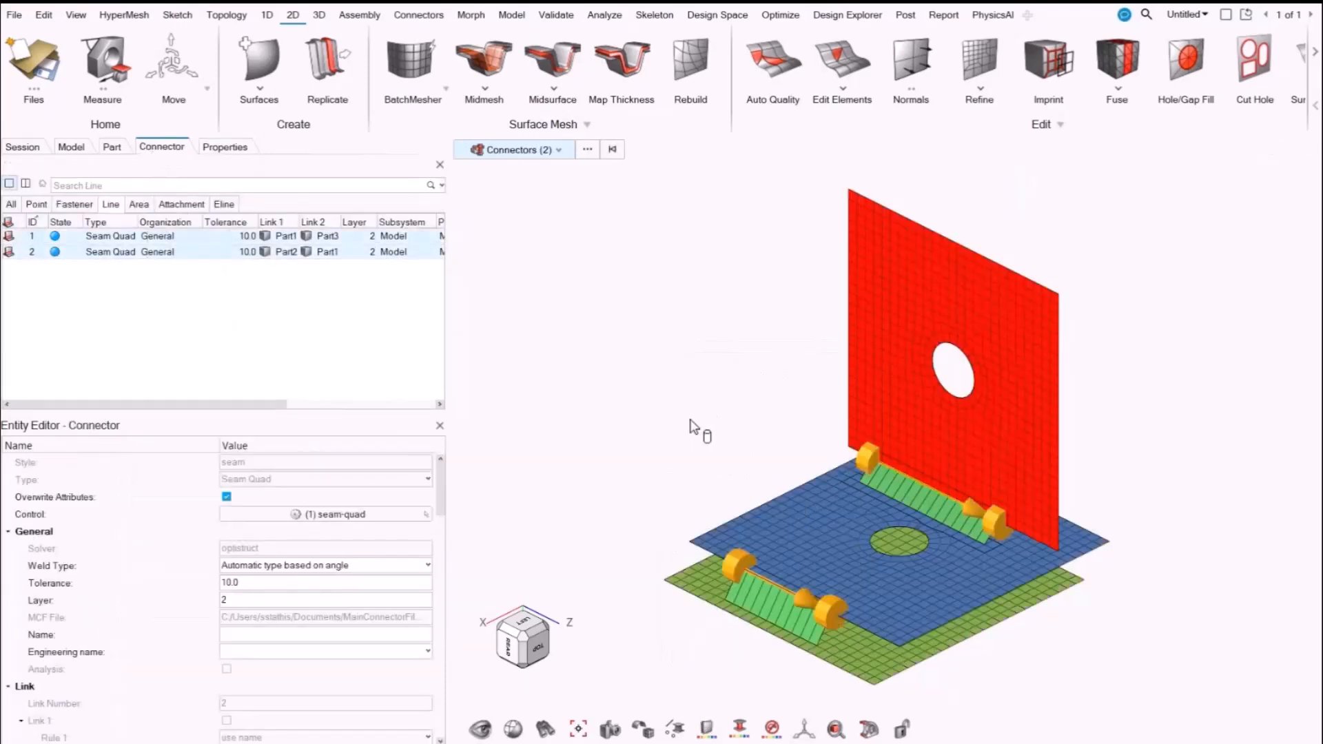
- Switch the Physical changes option in the connector preferences to Unrealize
click(16, 15)
click(256, 410)
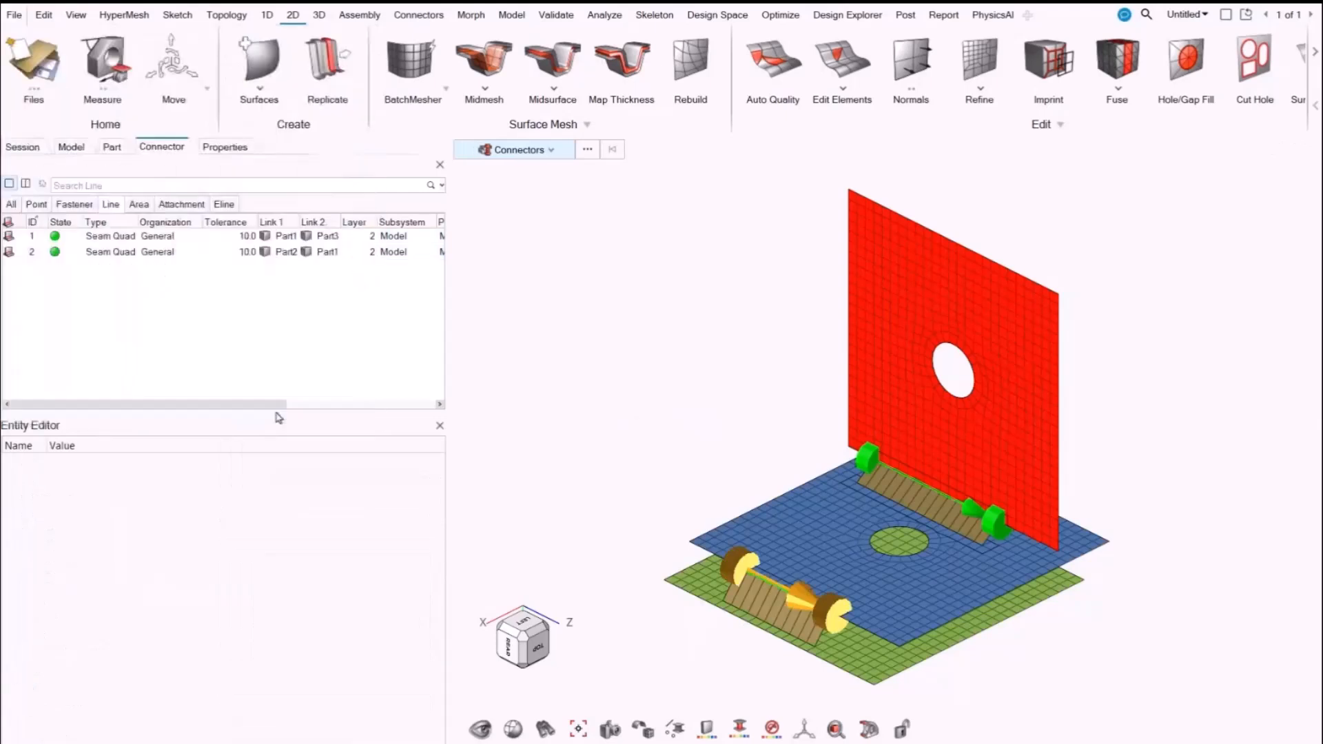
click(824, 387)
click(829, 426)
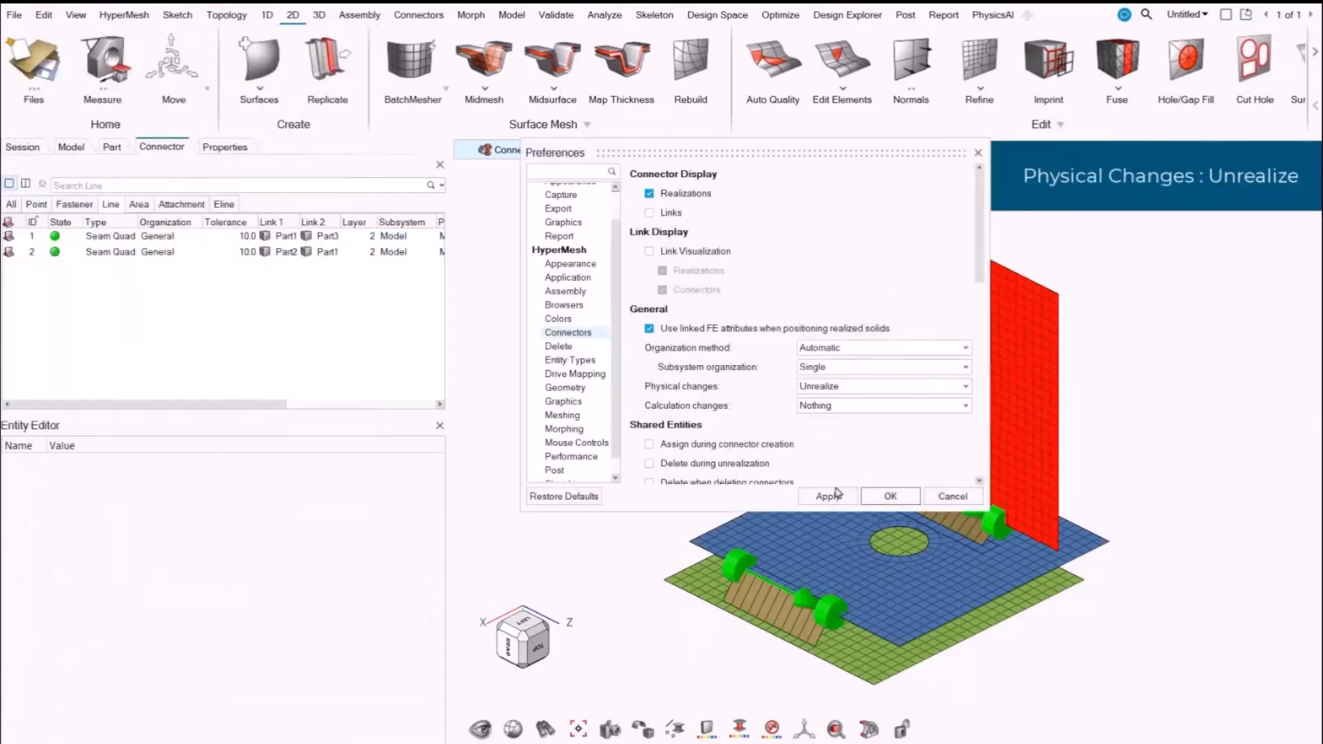
click(866, 496)
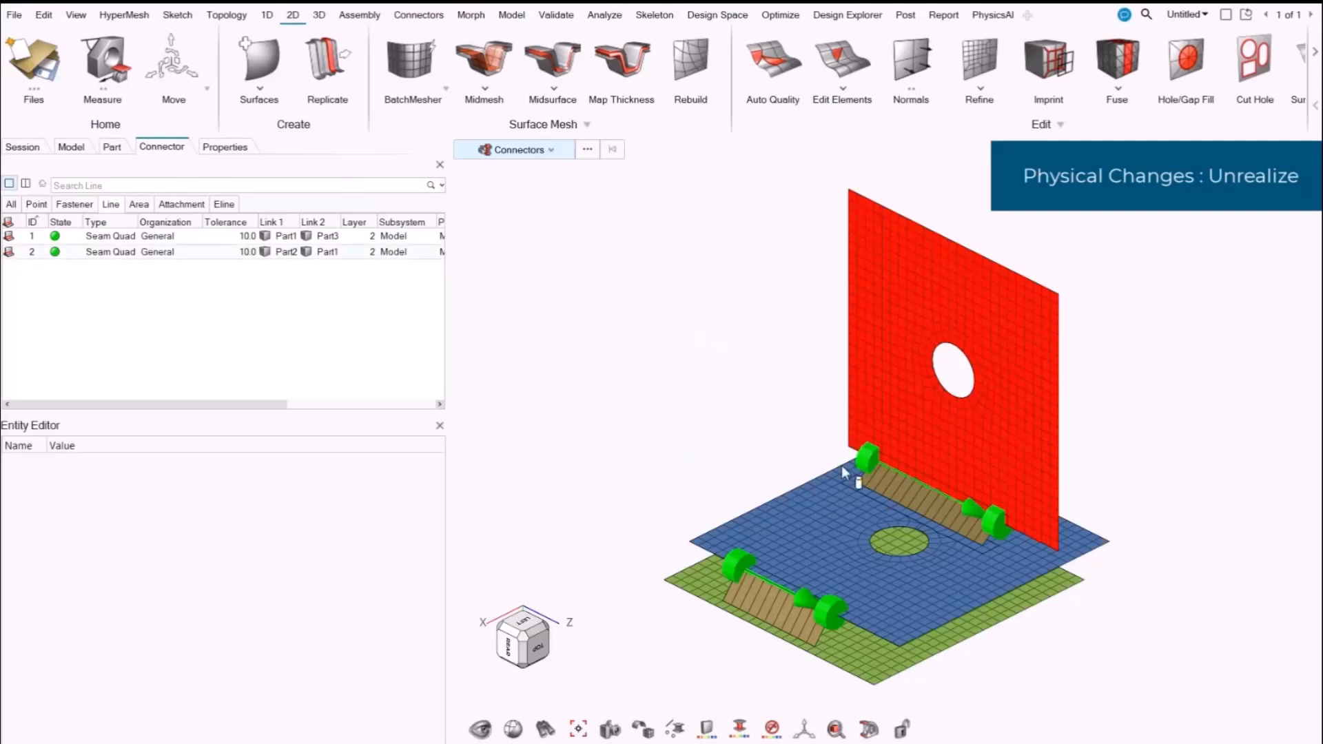
- Change the shell thickness T of property1 to 3.0
click(216, 149)
click(151, 615)
key(BackSpace)
text(3)
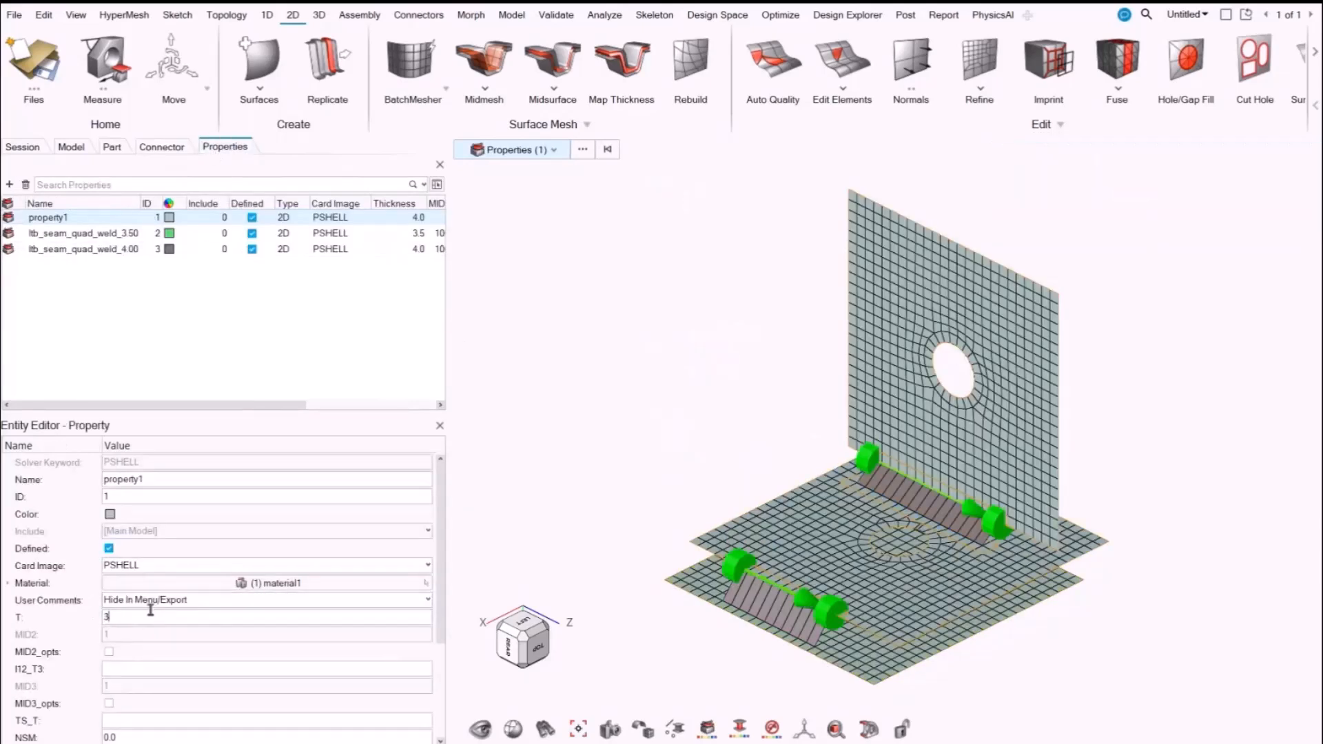
key(Return)
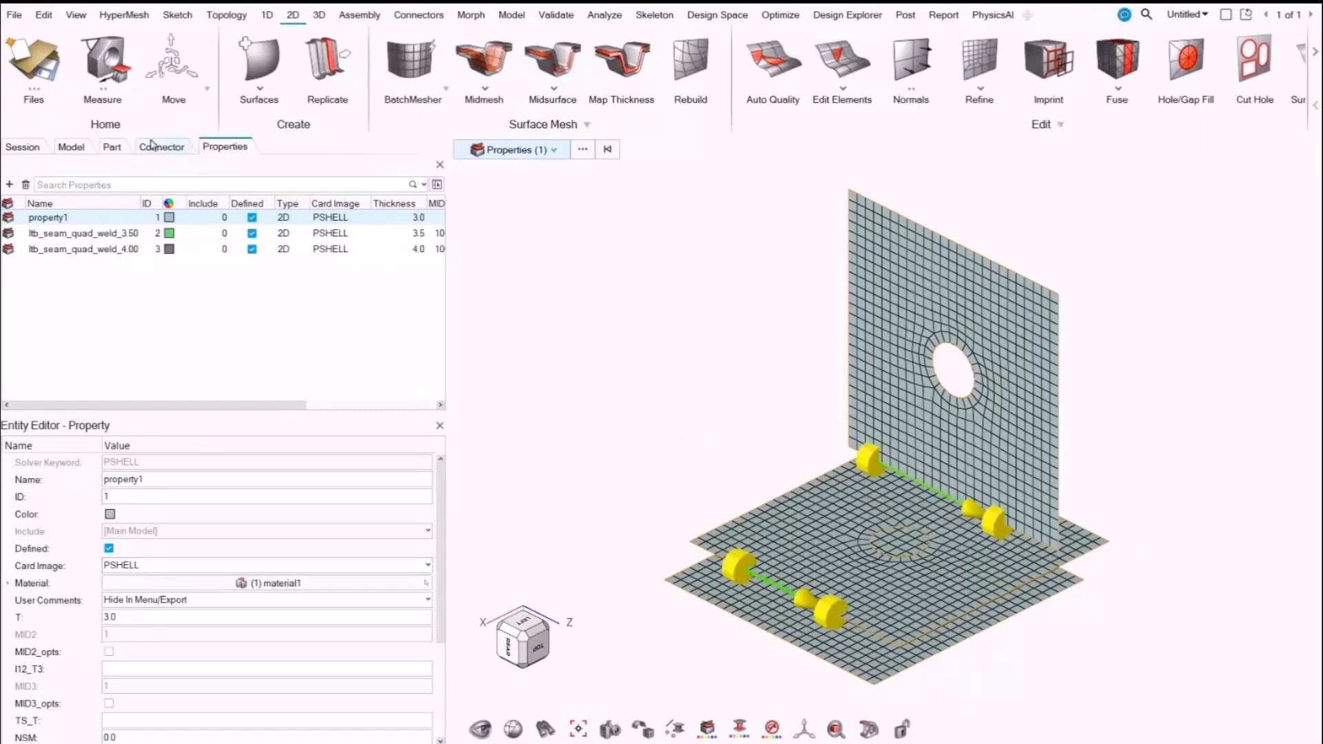
- Realize the two unrealized Seam Quad connectors from the Connector browser
click(152, 144)
right_click(482, 325)
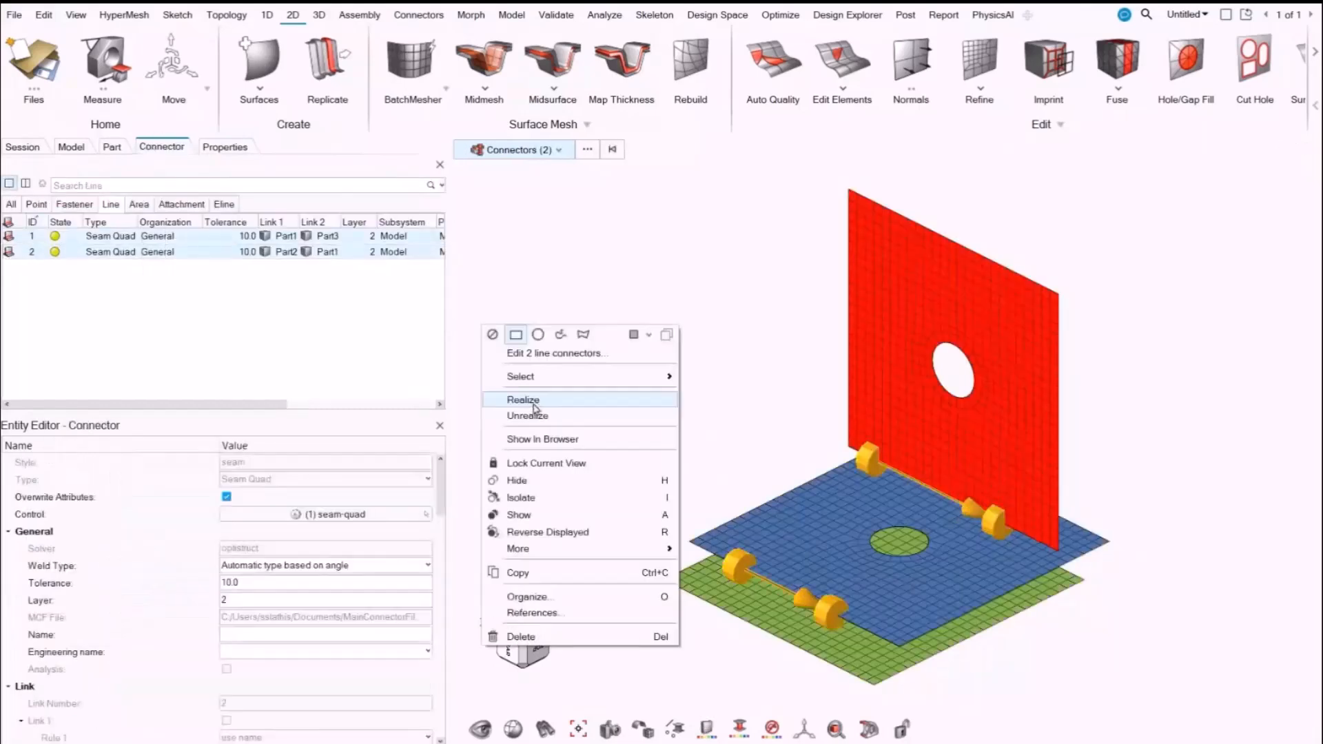
click(537, 402)
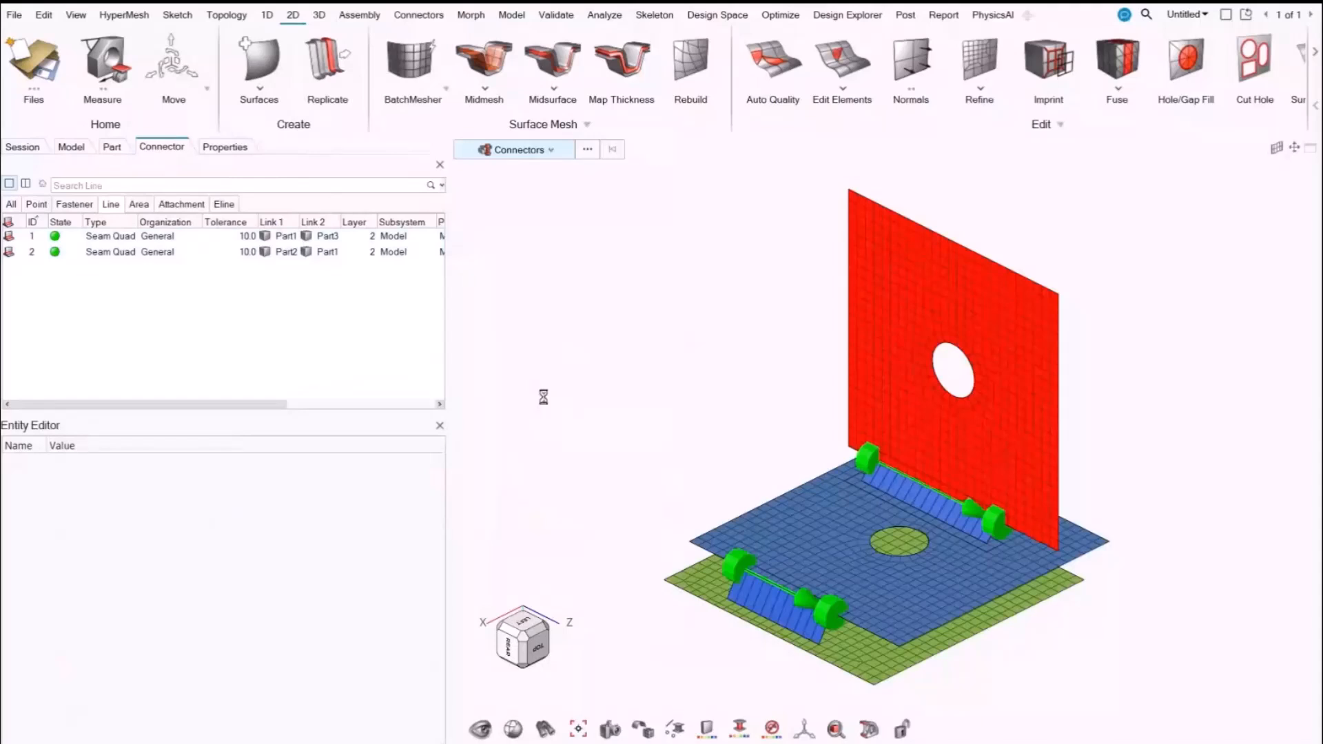
- Set Physical changes to Realize in the connector preferences
click(19, 16)
click(261, 414)
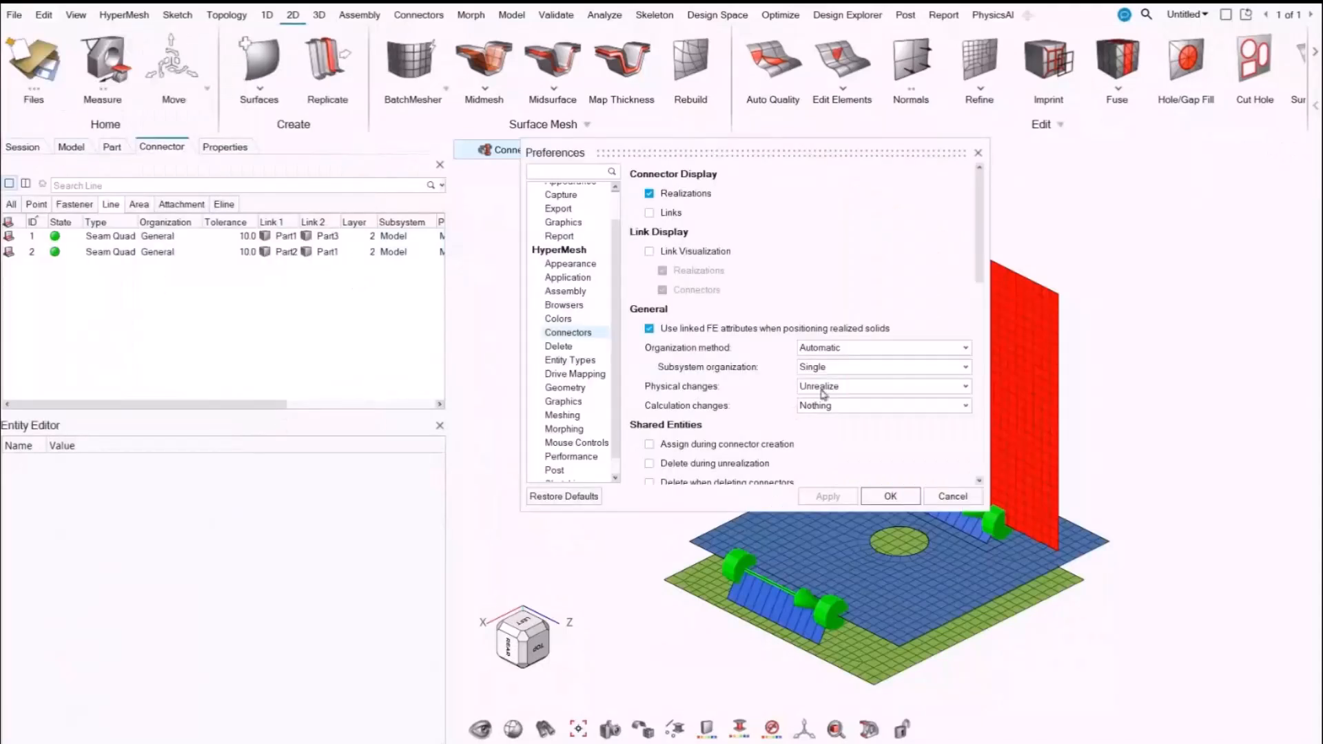
click(822, 386)
click(820, 402)
click(852, 497)
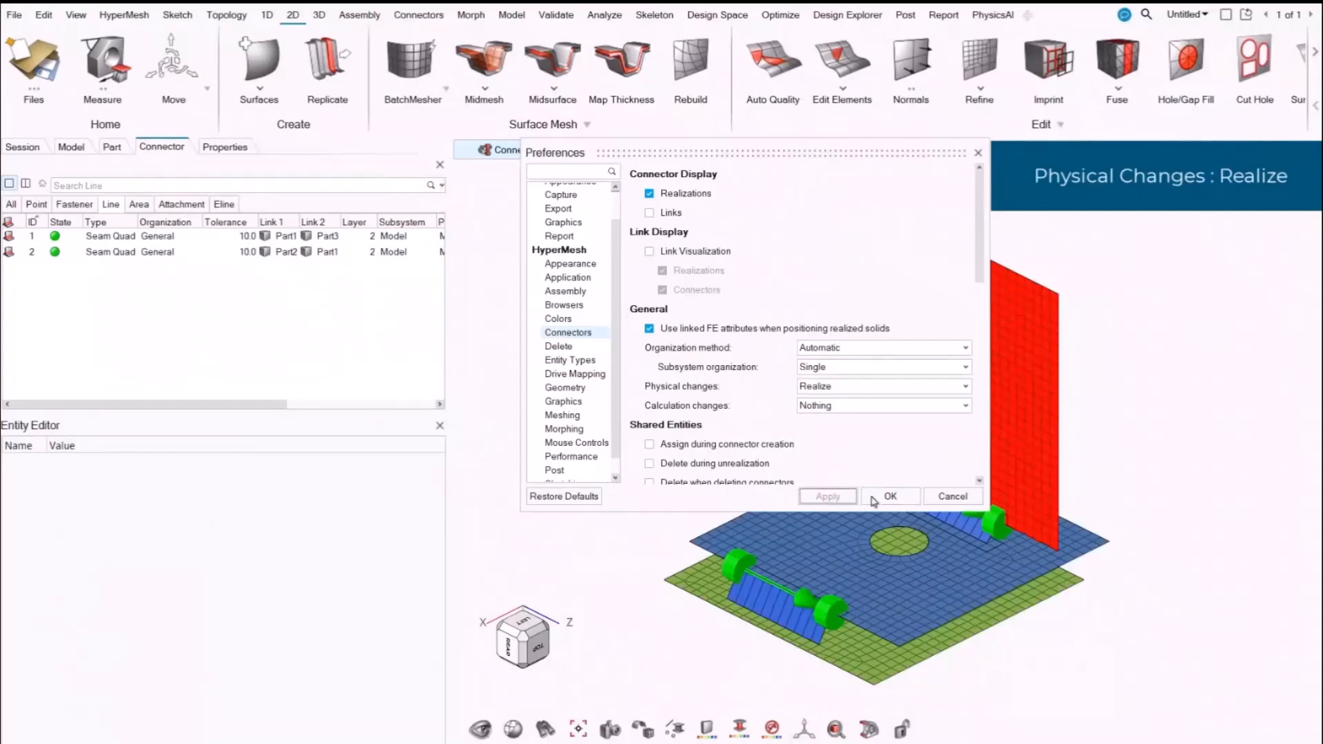
click(888, 496)
- Move the red vertical plate, component2, by -3 along the Y axis and finish the move
click(172, 62)
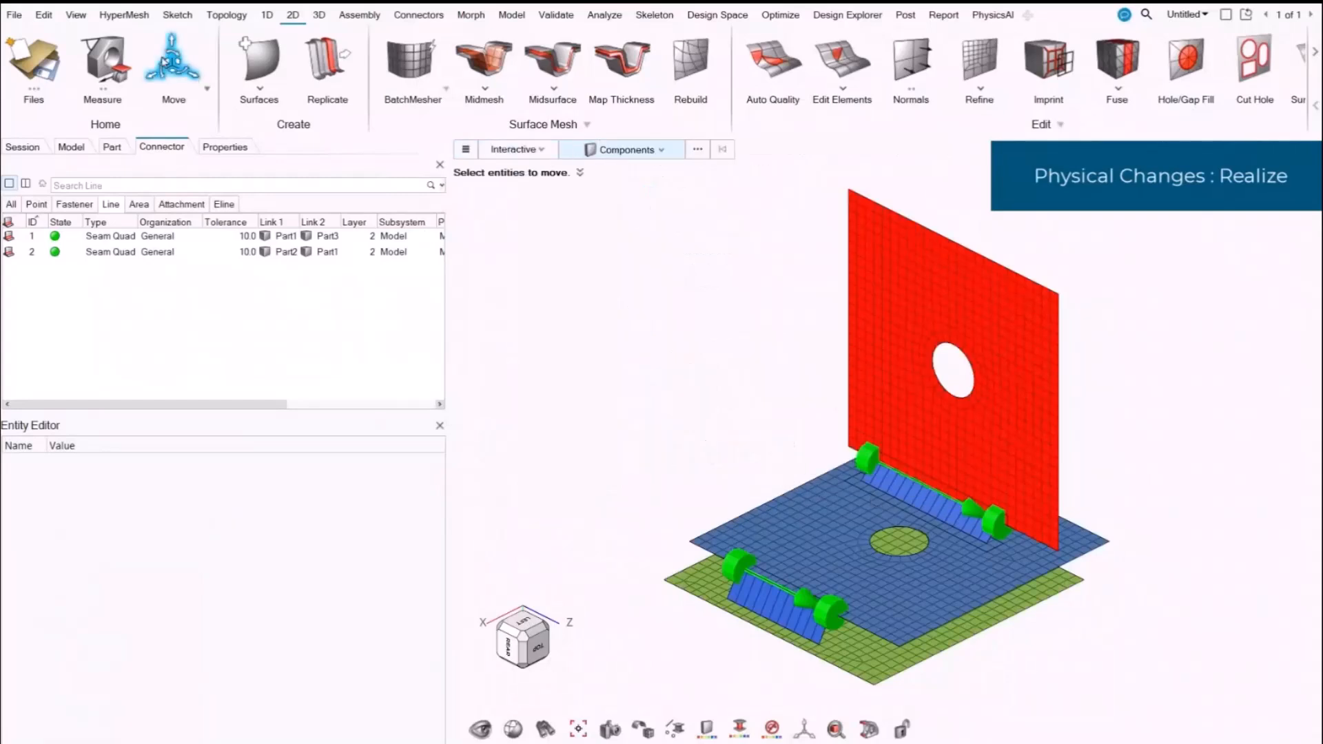
click(878, 358)
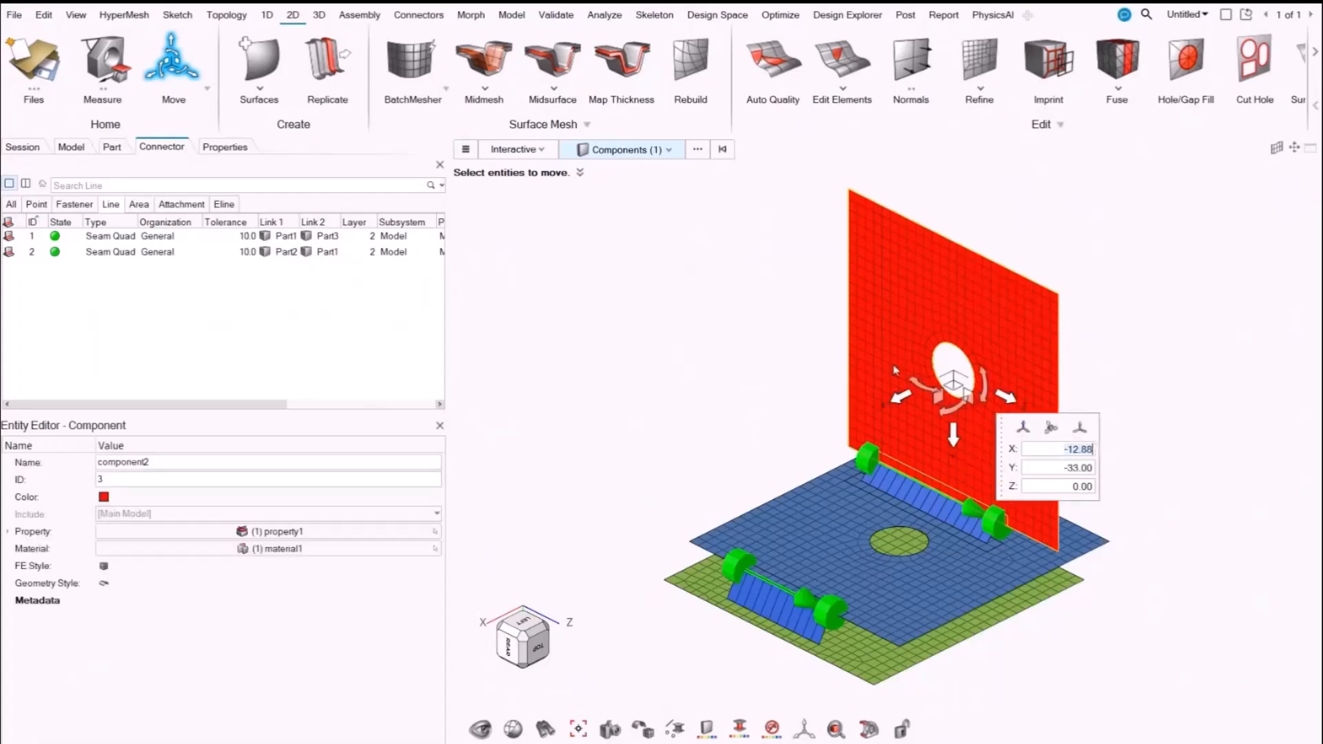
click(954, 434)
double_click(1079, 432)
text(-3)
key(Return)
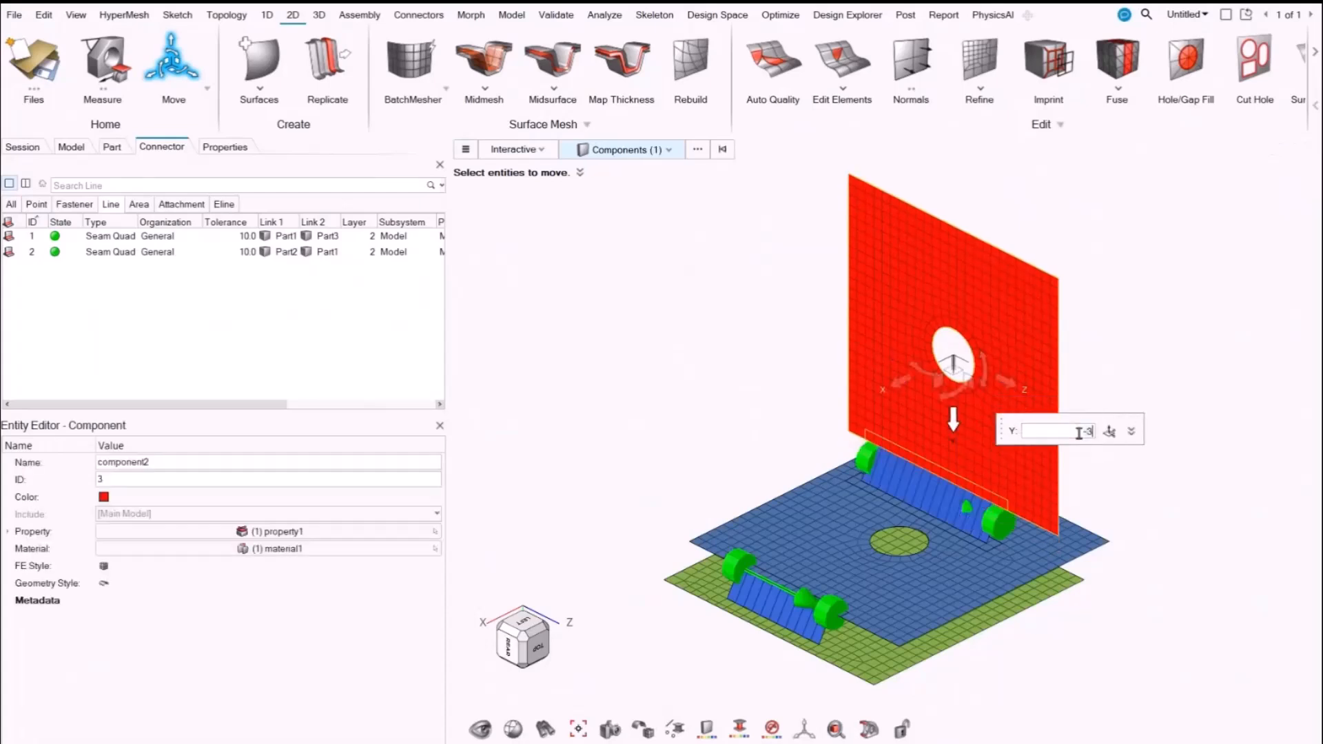
right_click(660, 386)
mouse_move(629, 379)
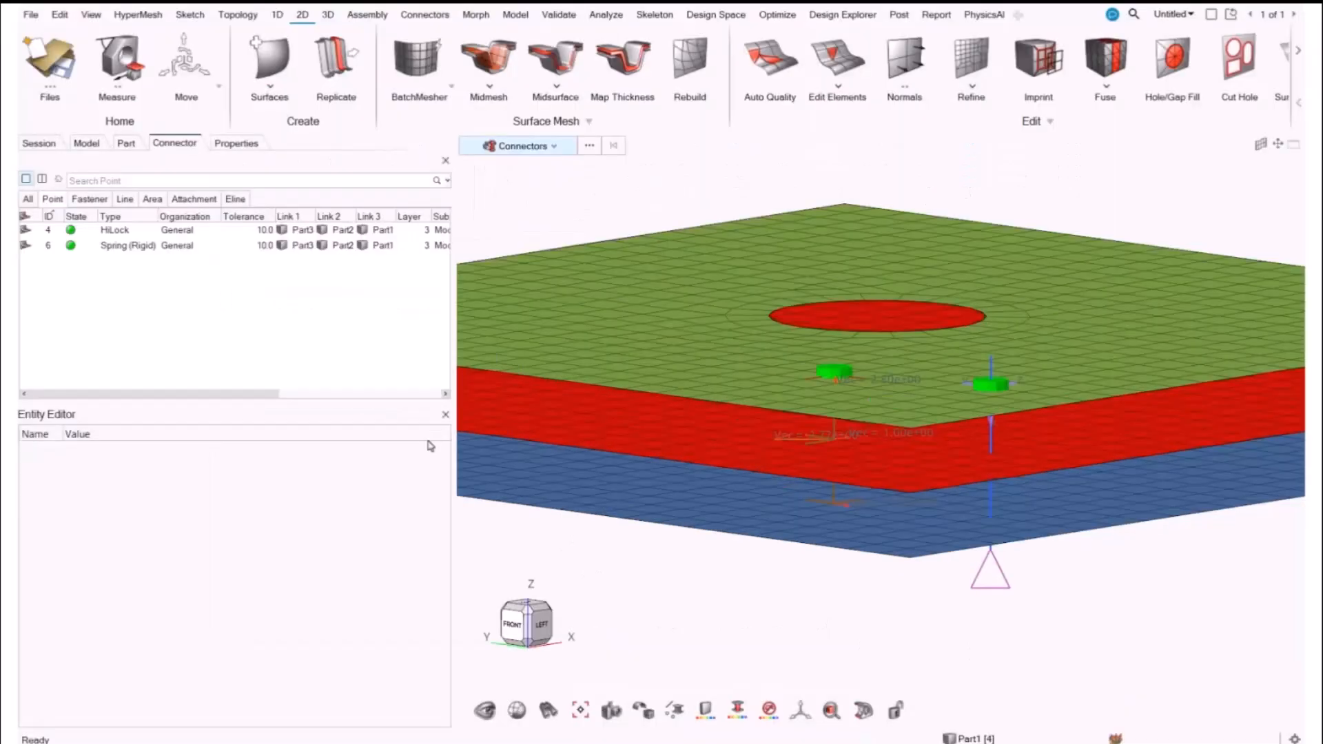
- Select the HiLock and Spring (Rigid) point connectors and set Calculation changes to Modified in the connector preferences
drag(281, 294, 277, 366)
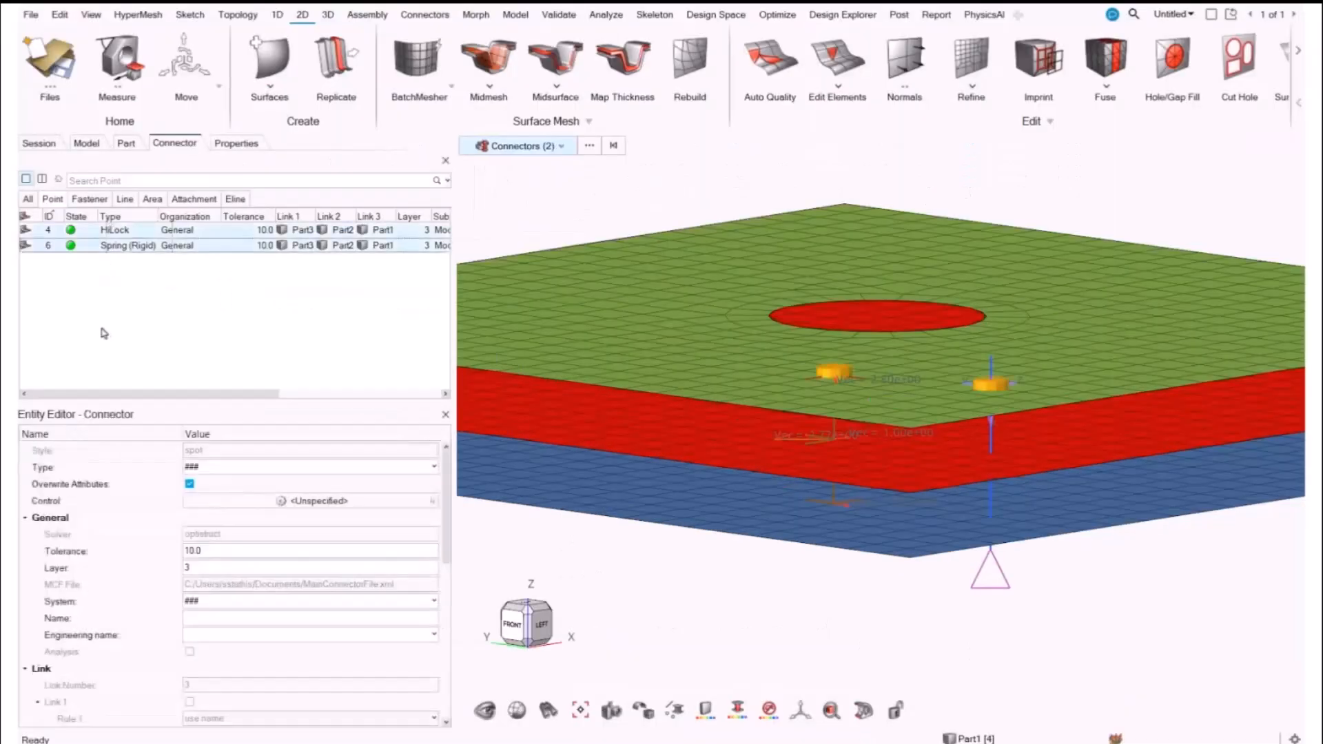
click(30, 14)
click(268, 397)
click(839, 398)
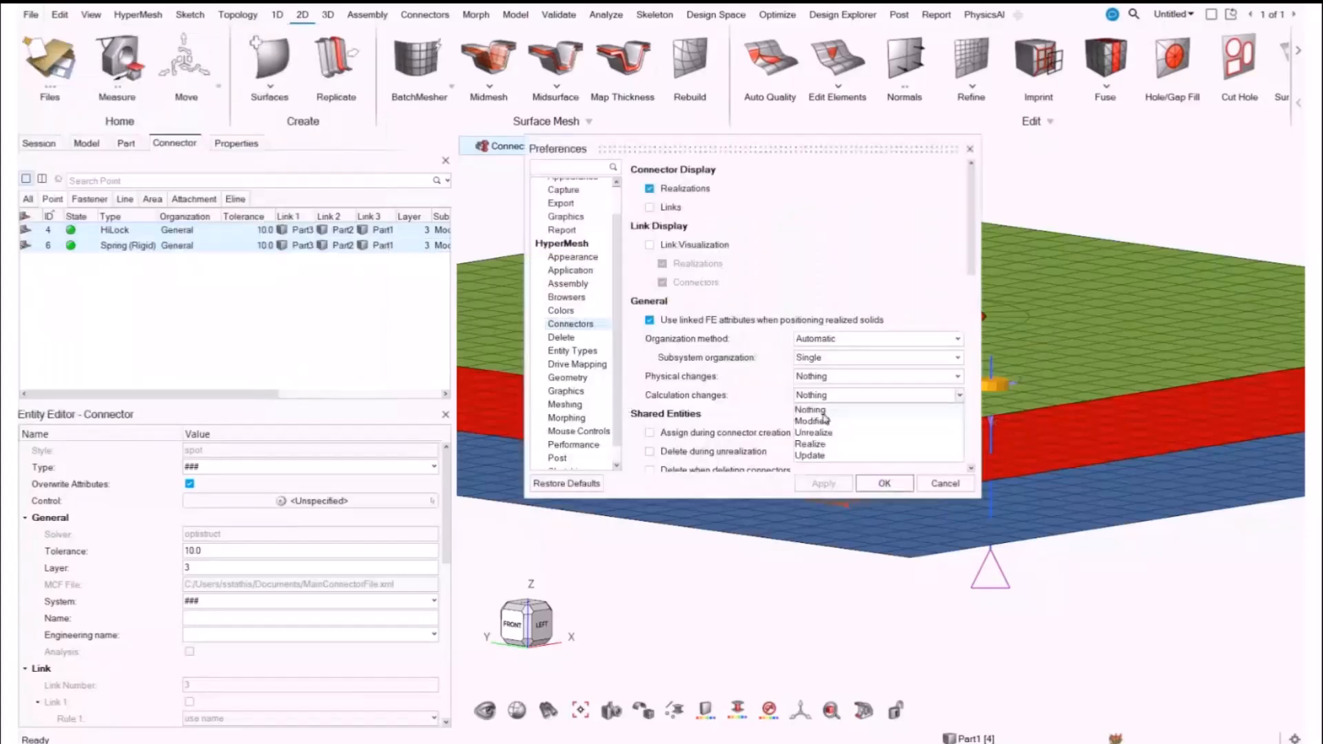
click(820, 420)
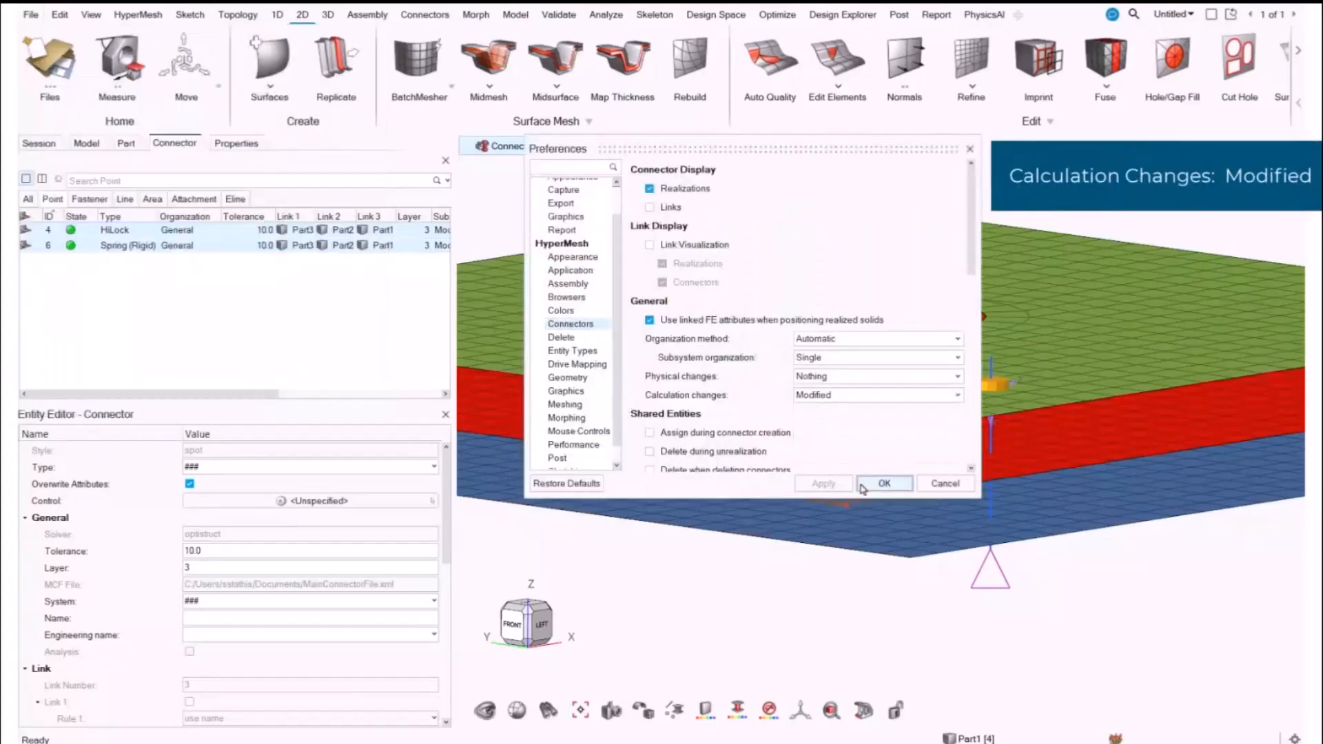
click(861, 485)
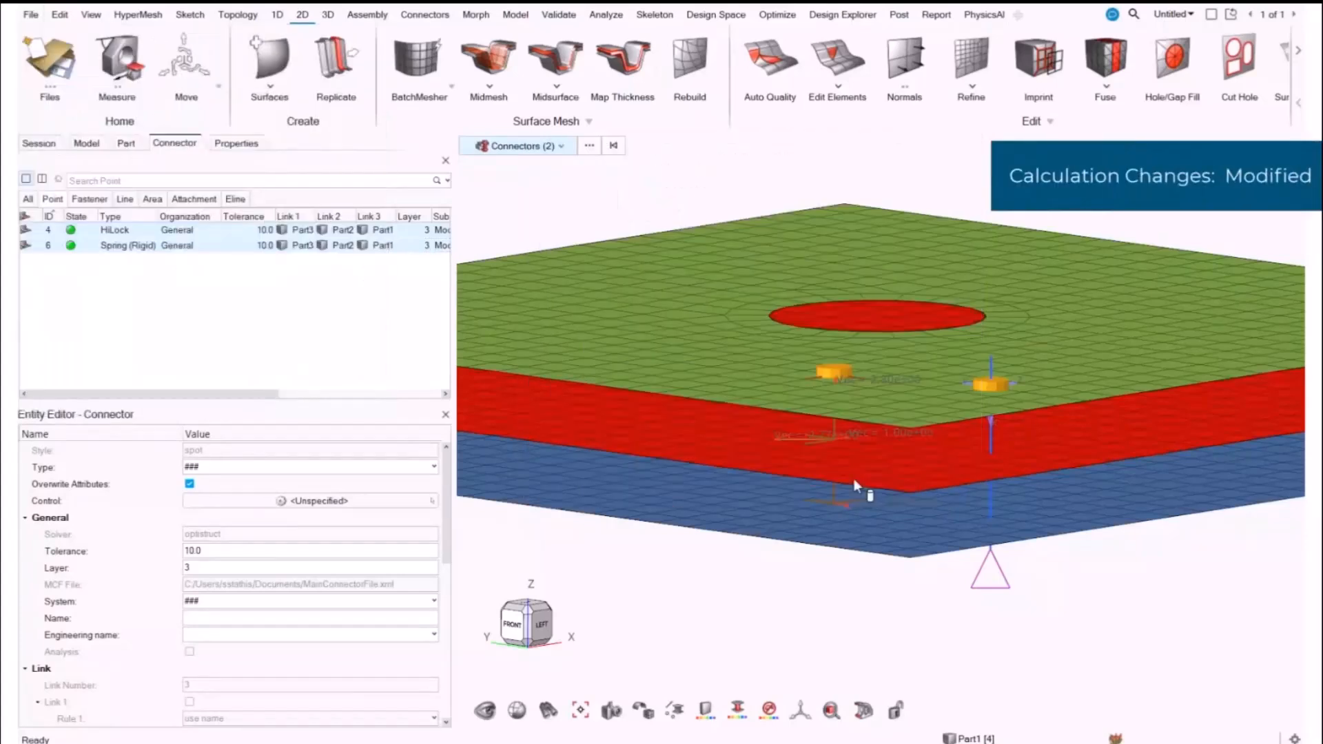
- Set the thickness T of the stacked plates' shell property, property1, to 4.0
click(245, 146)
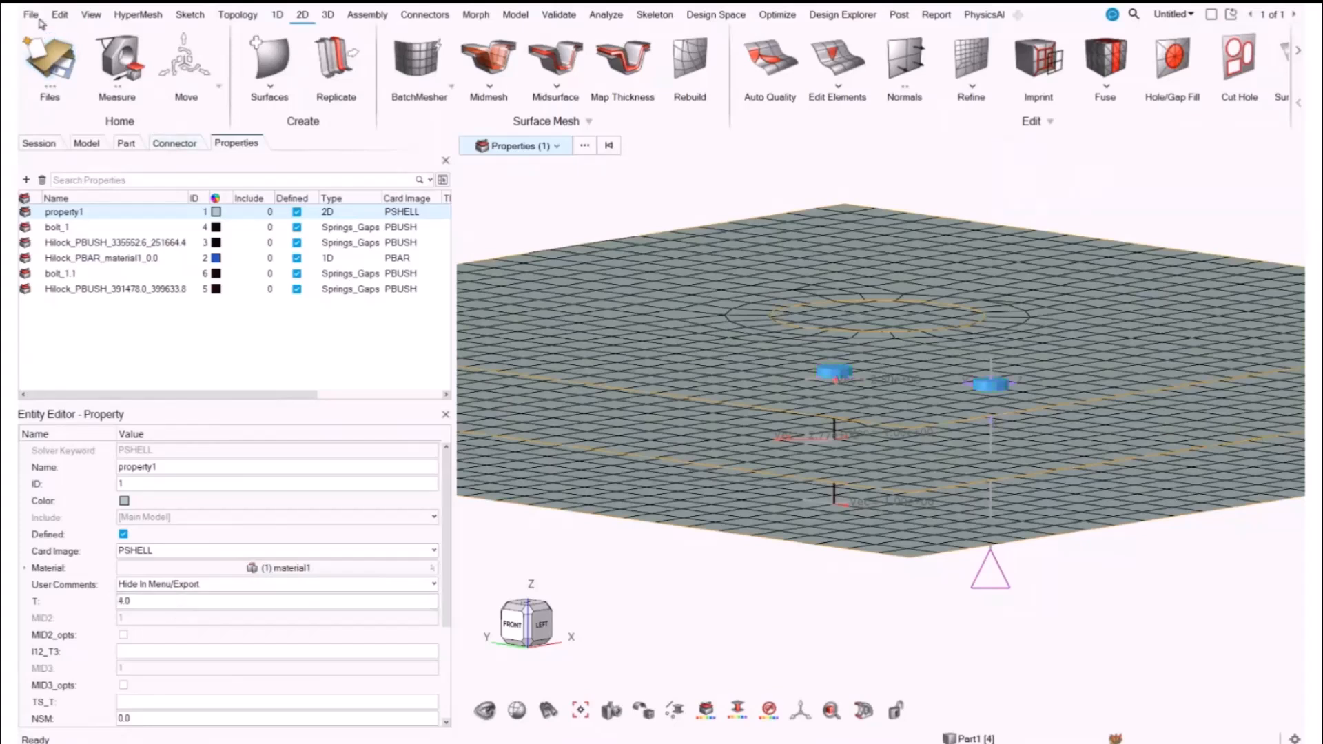
- Switch the Calculation changes option in the connector preferences to Unrealize
click(31, 14)
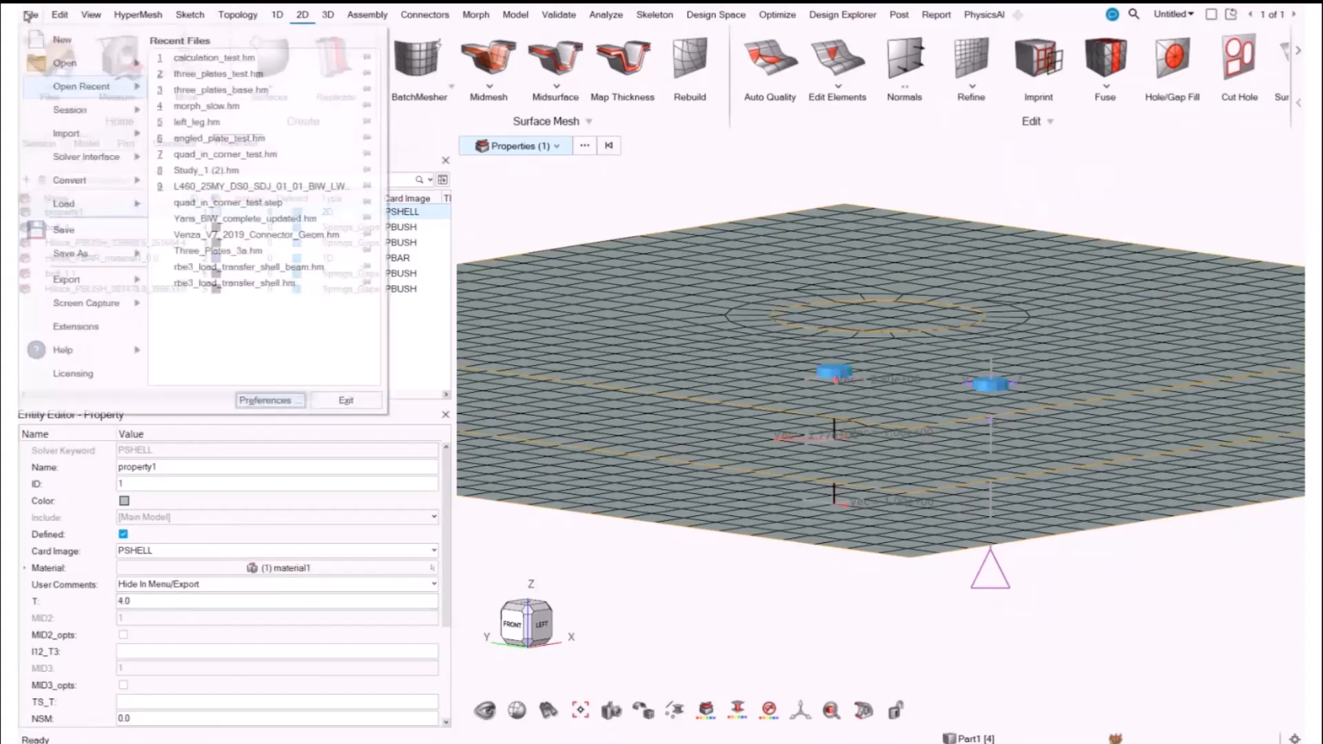
click(278, 405)
click(819, 395)
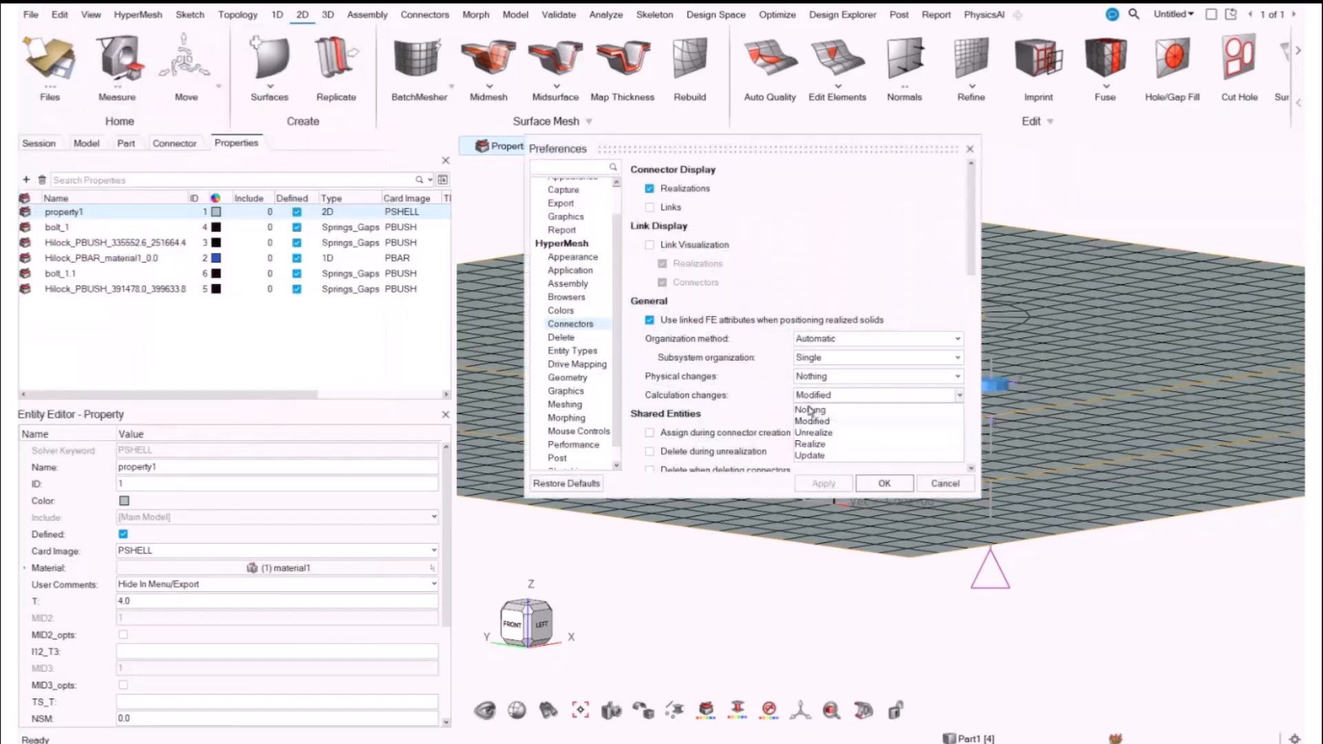
click(813, 432)
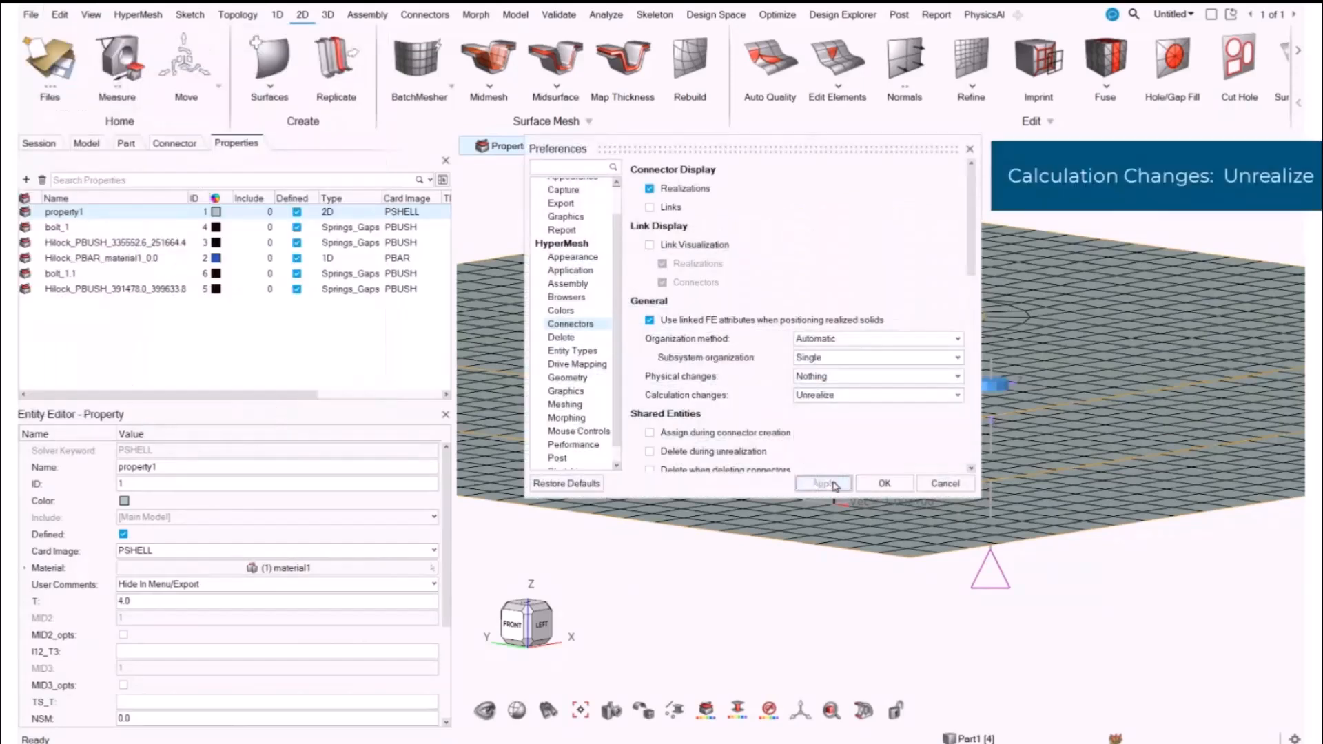
click(874, 485)
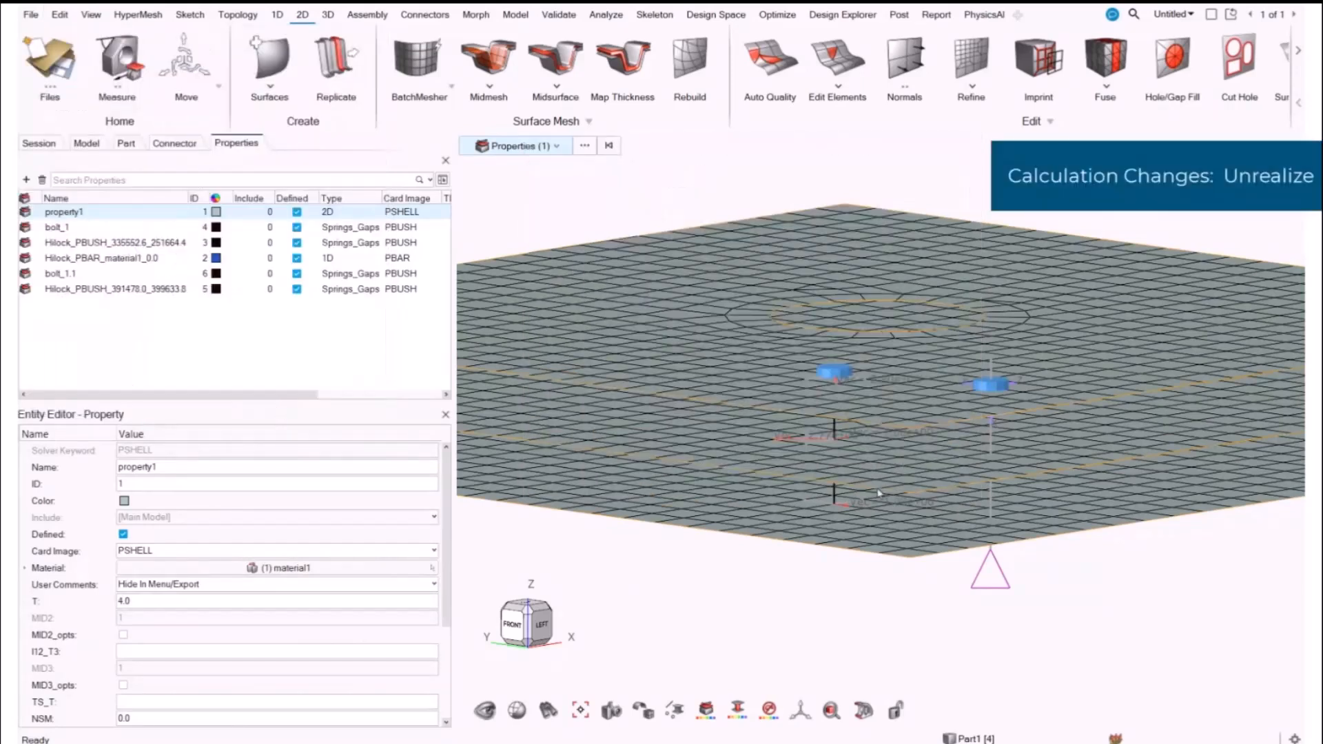
- Set the stacked plates' property1 thickness T to 3.0
click(253, 606)
text(3)
key(Return)
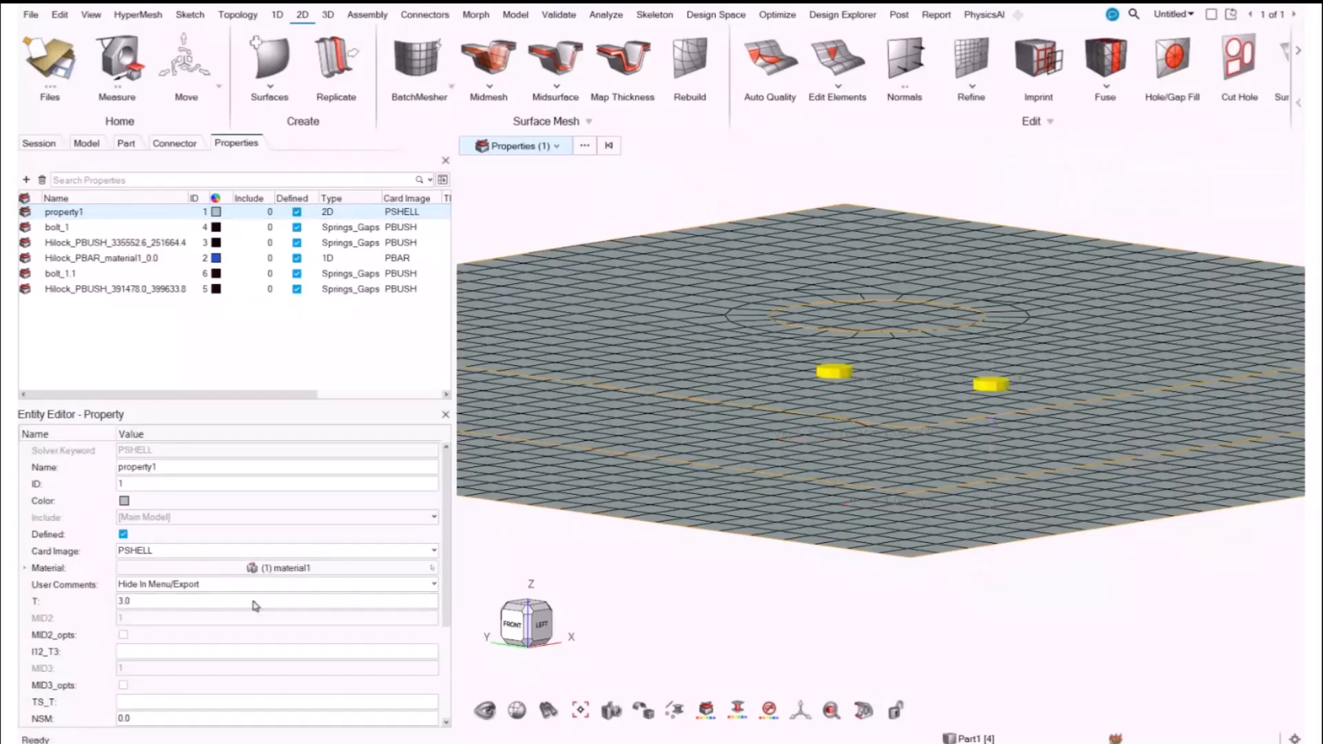
- Realize the HiLock and Spring (Rigid) point connectors again and clear the selection
click(178, 148)
right_click(510, 222)
click(561, 291)
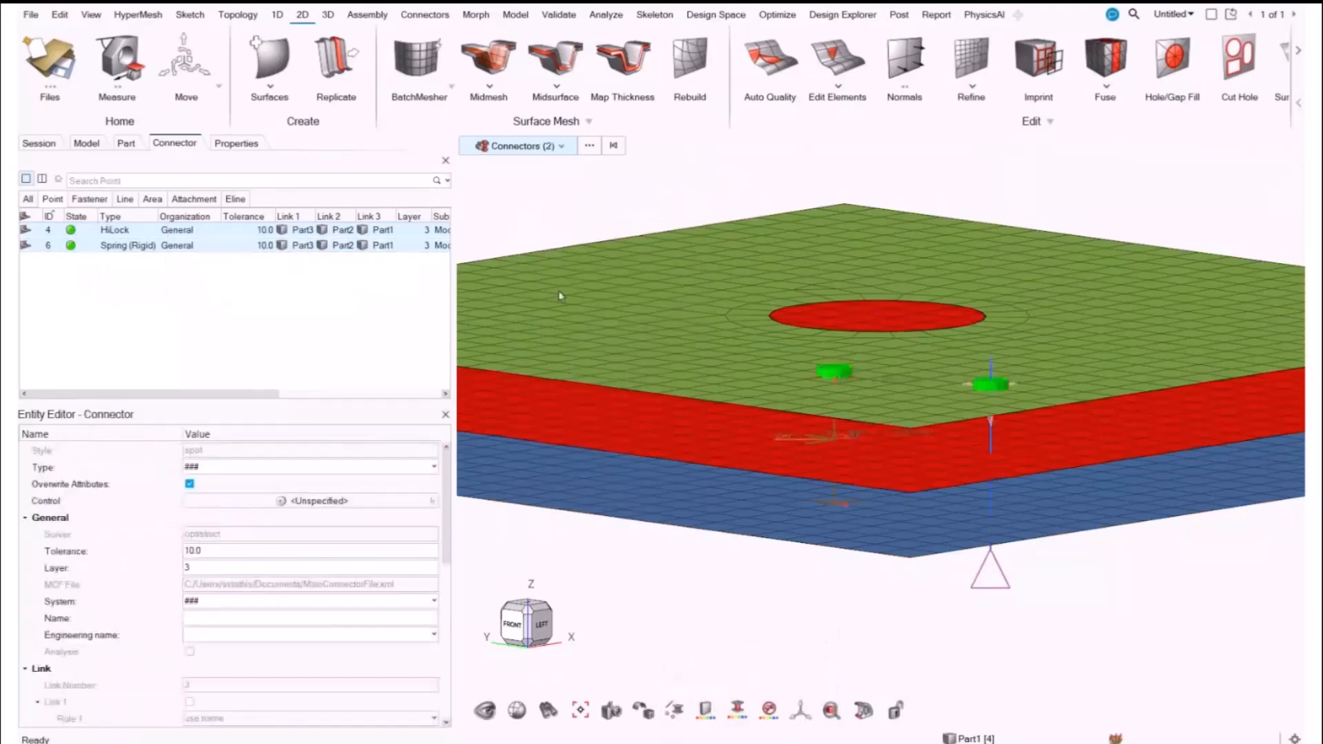
click(578, 518)
- Set Calculation changes to Realize in the connector preferences
click(31, 15)
click(292, 406)
click(797, 397)
click(810, 444)
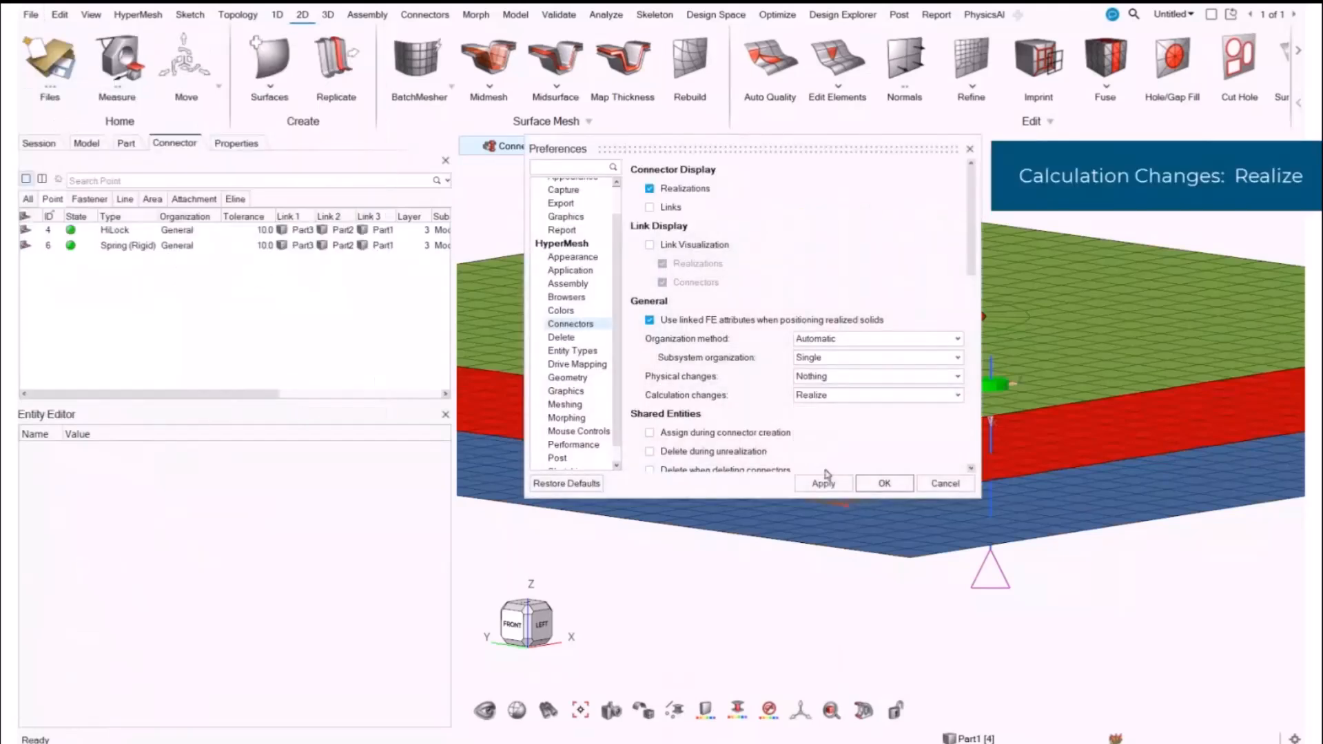
click(884, 483)
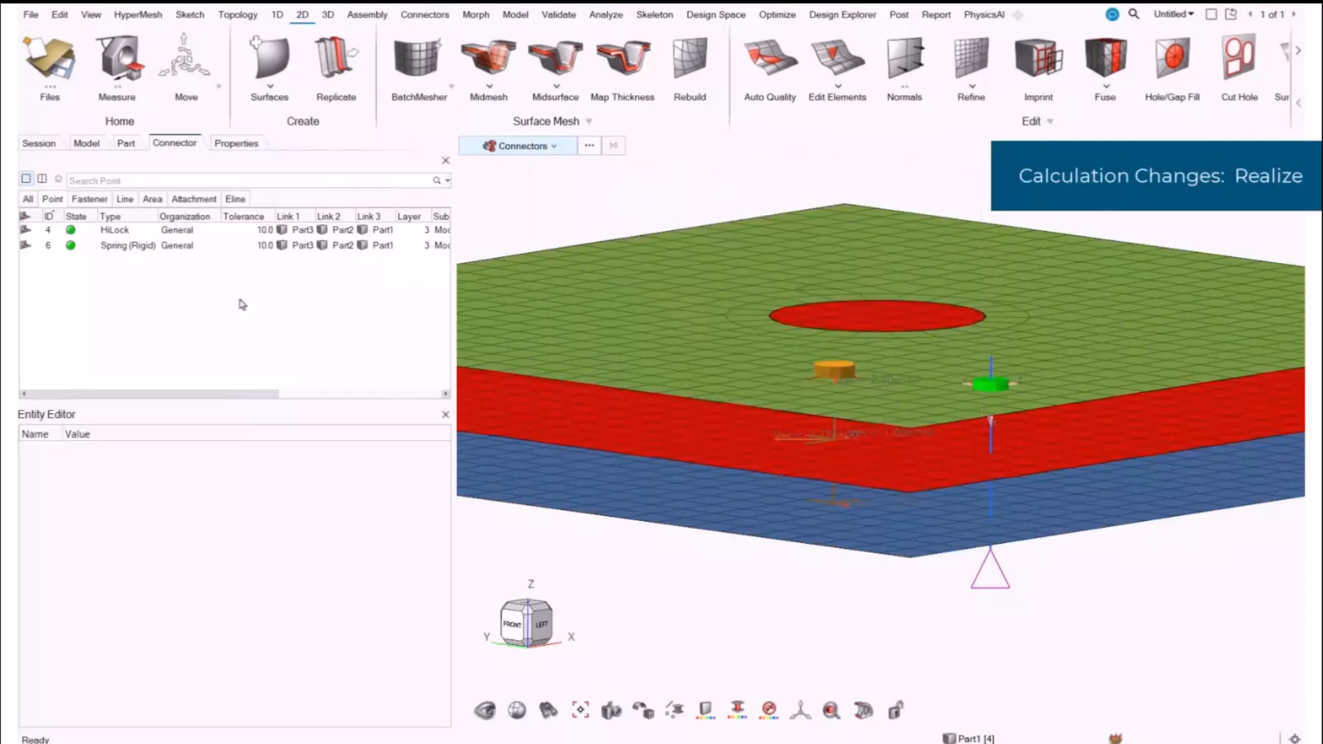
- Select both point connectors in the browser and change the plates' property1 thickness T to 4.0
key(ctrl+a)
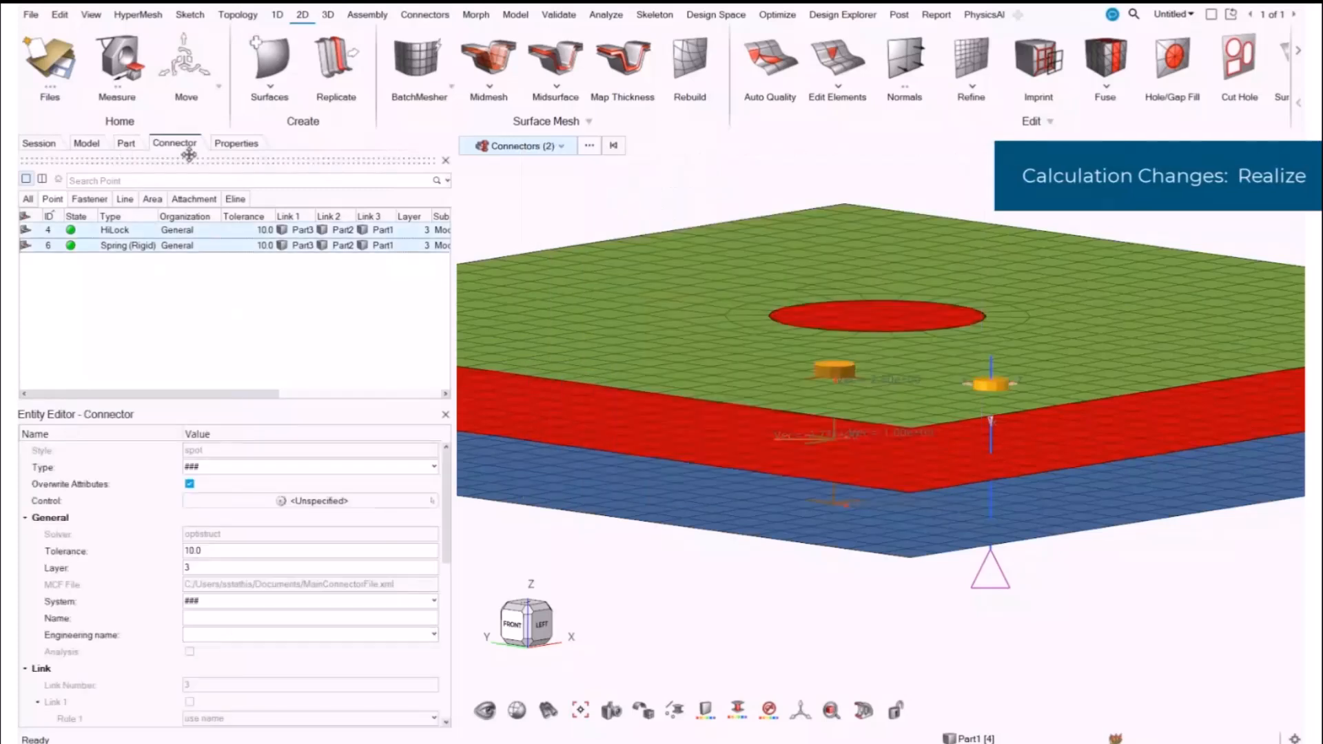
click(227, 147)
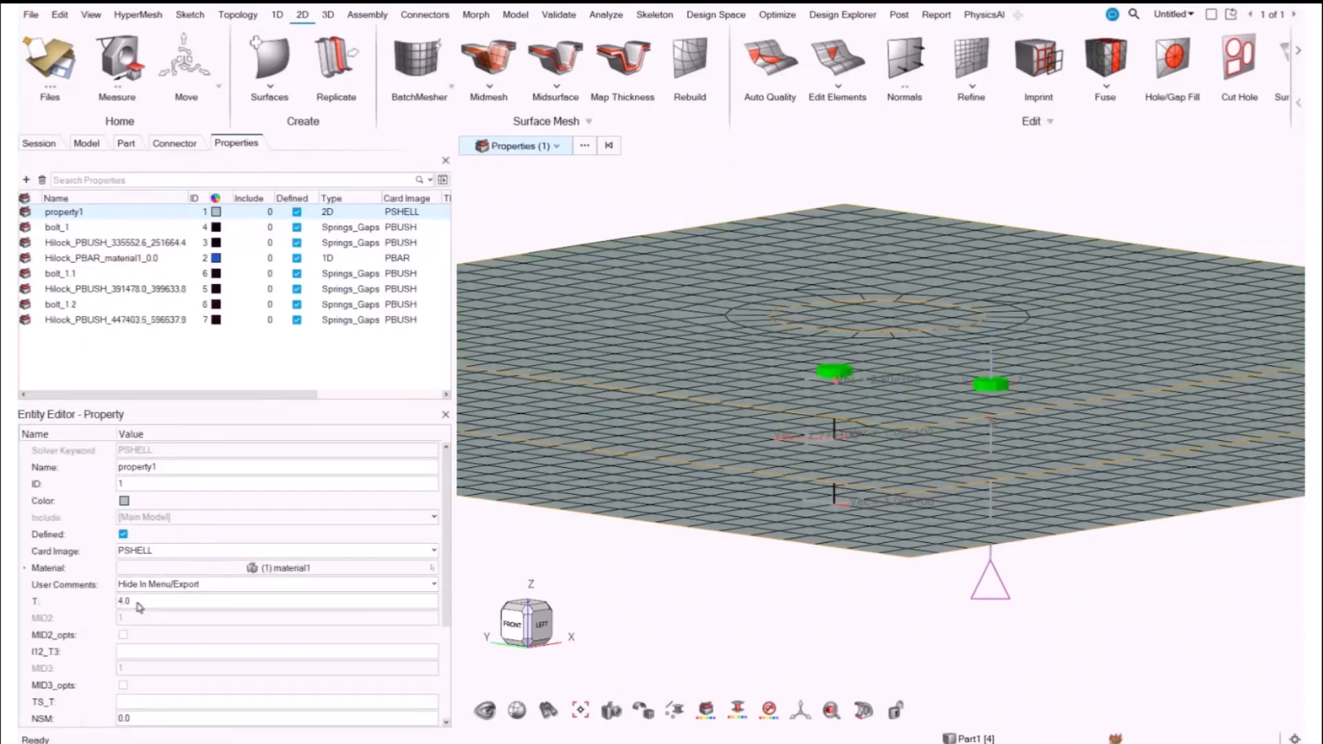
- Set Calculation changes to Update in the connector preferences
click(31, 15)
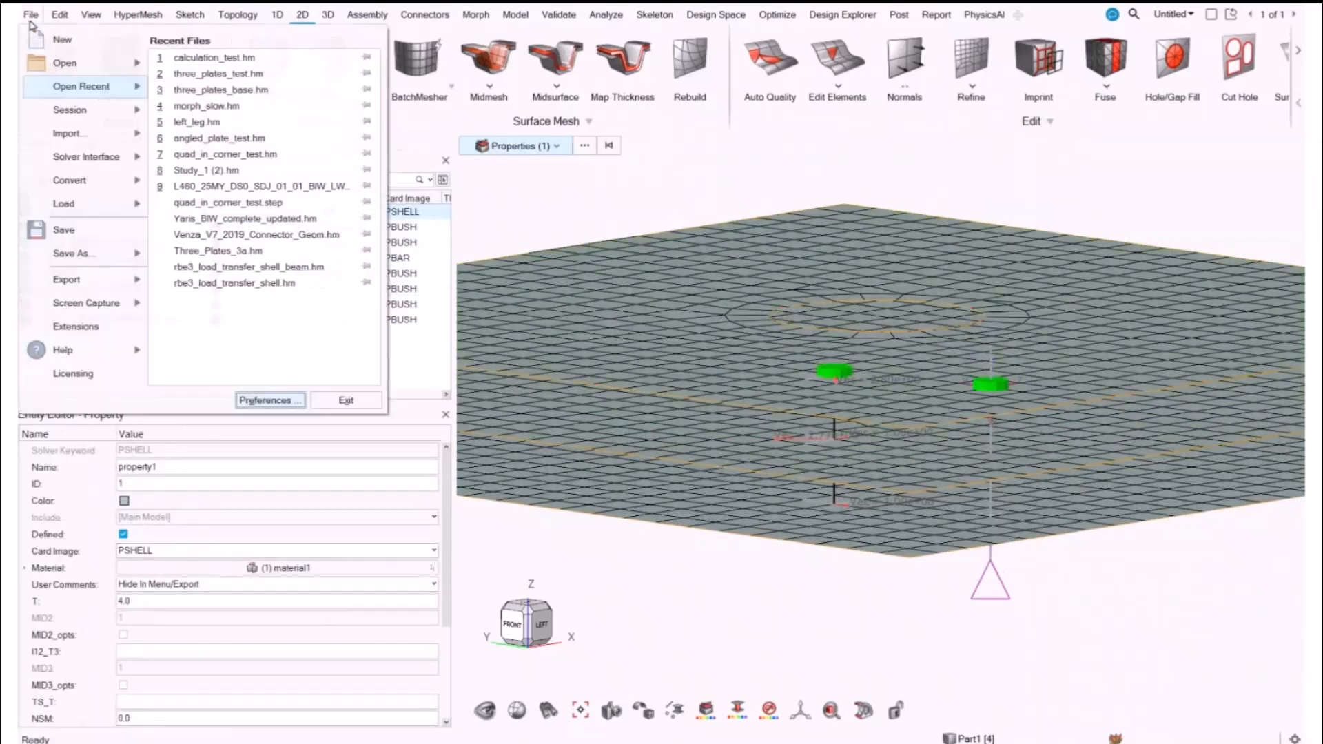
click(284, 407)
click(811, 398)
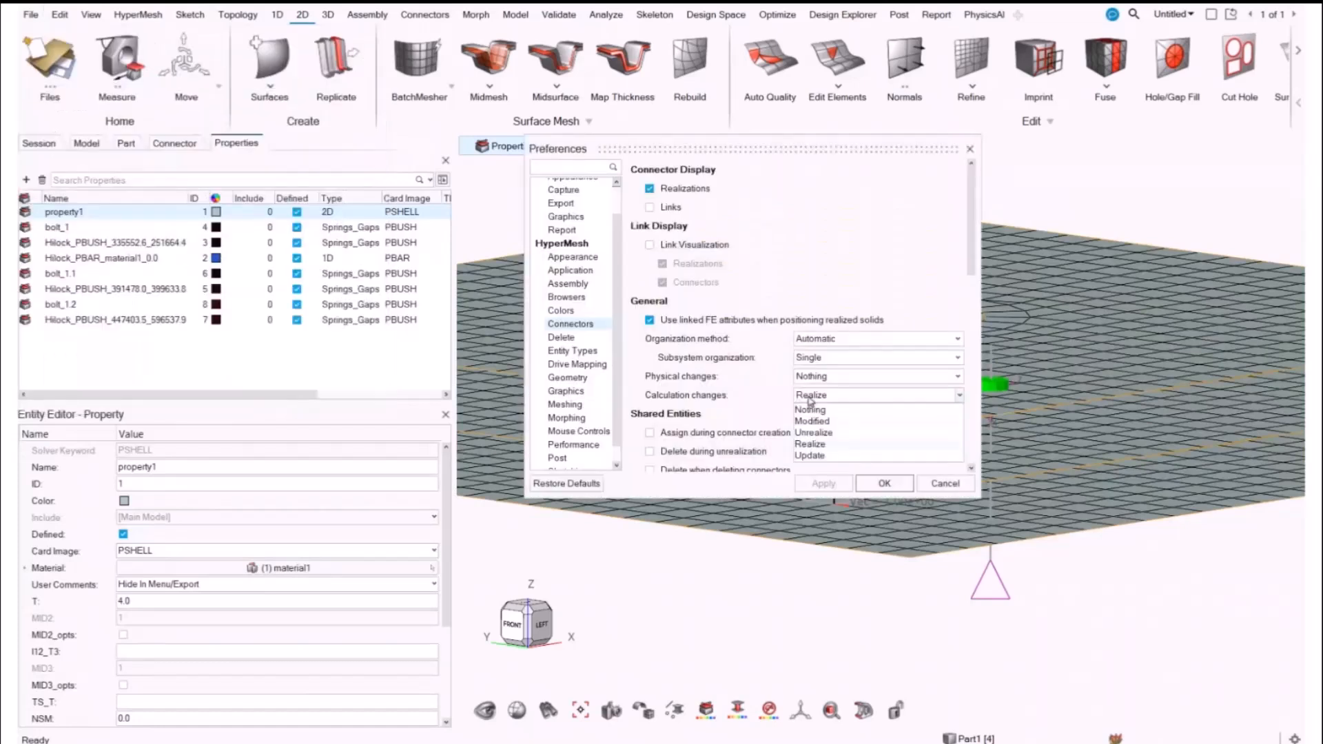
click(810, 455)
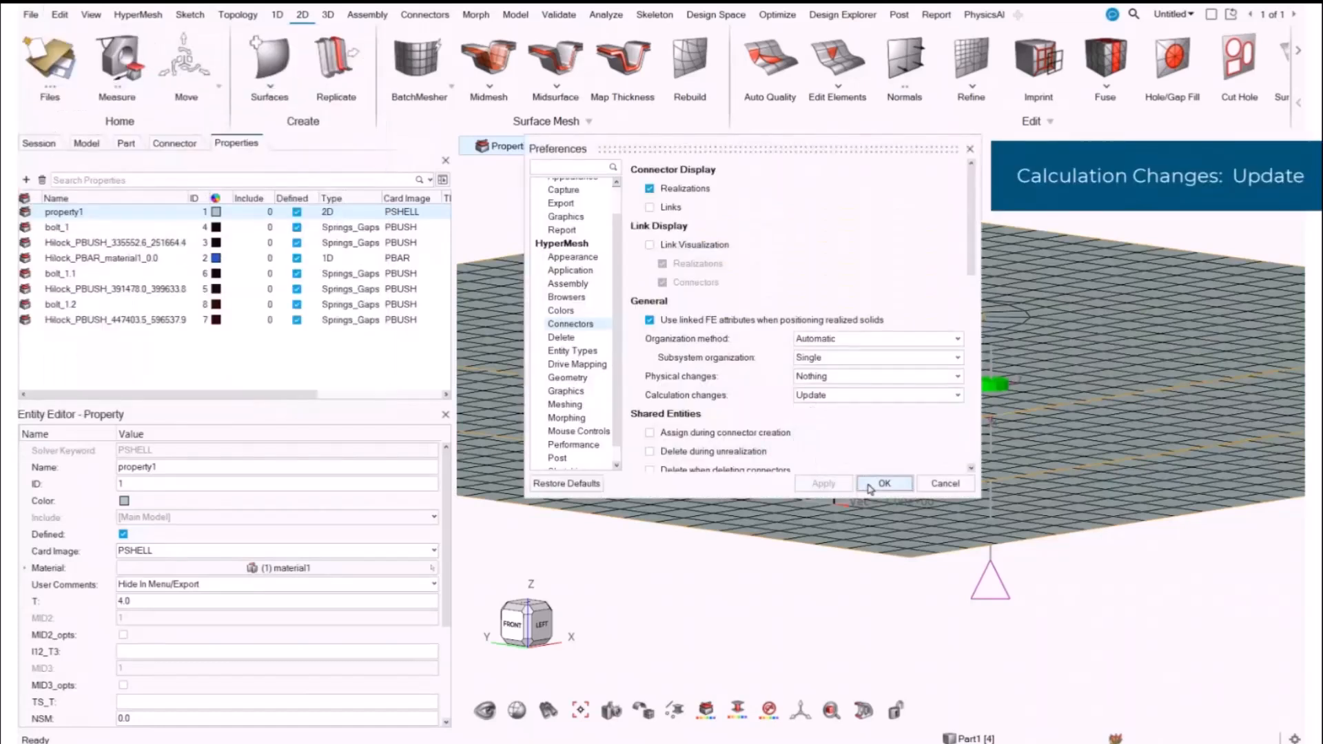
click(884, 483)
- Set the plates' property1 thickness T to 3.5 and clear the selection
click(204, 604)
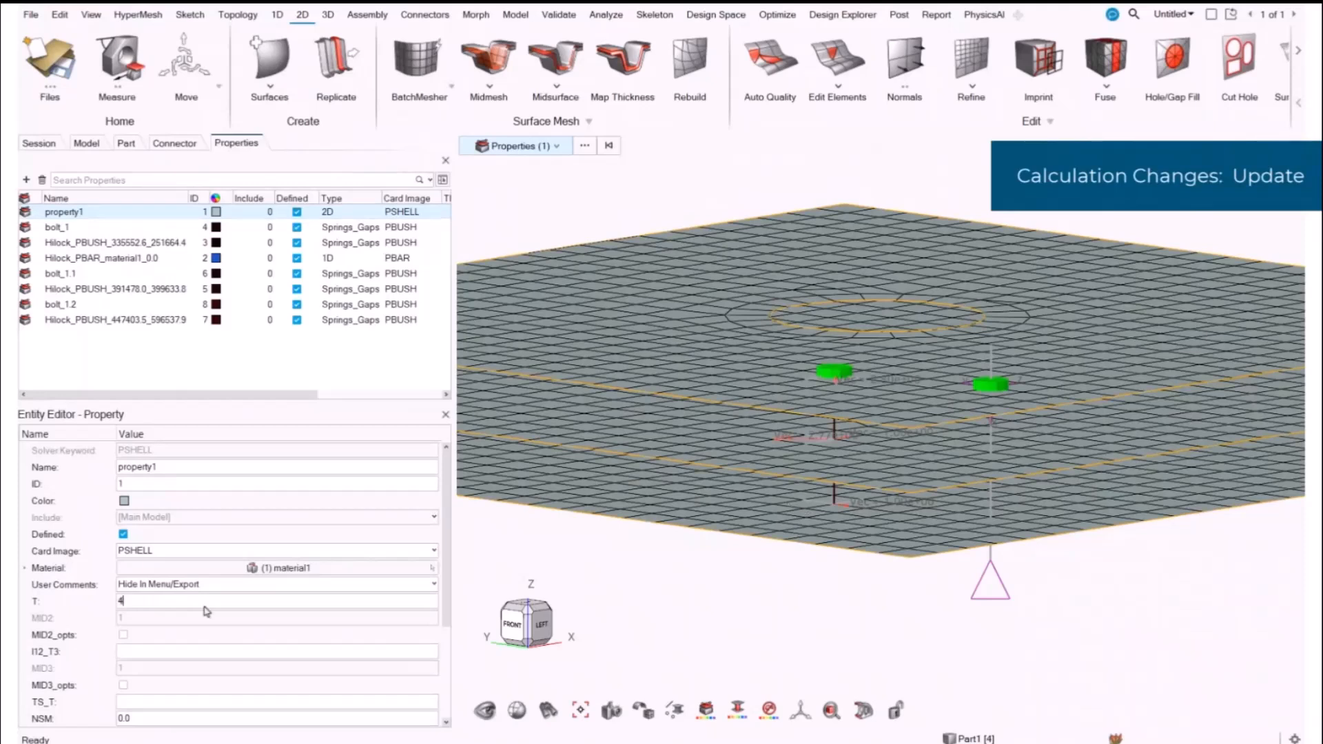
key(BackSpace)
text(3.5)
key(Return)
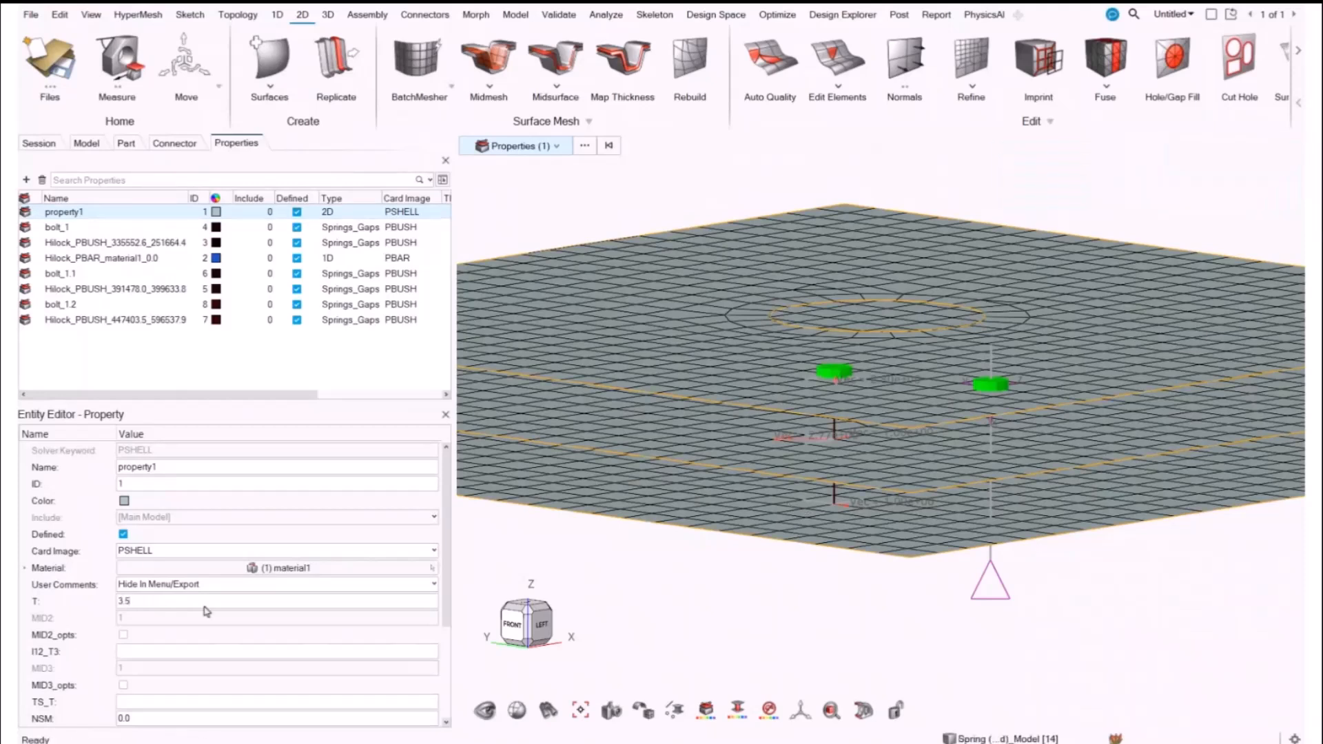
click(493, 537)
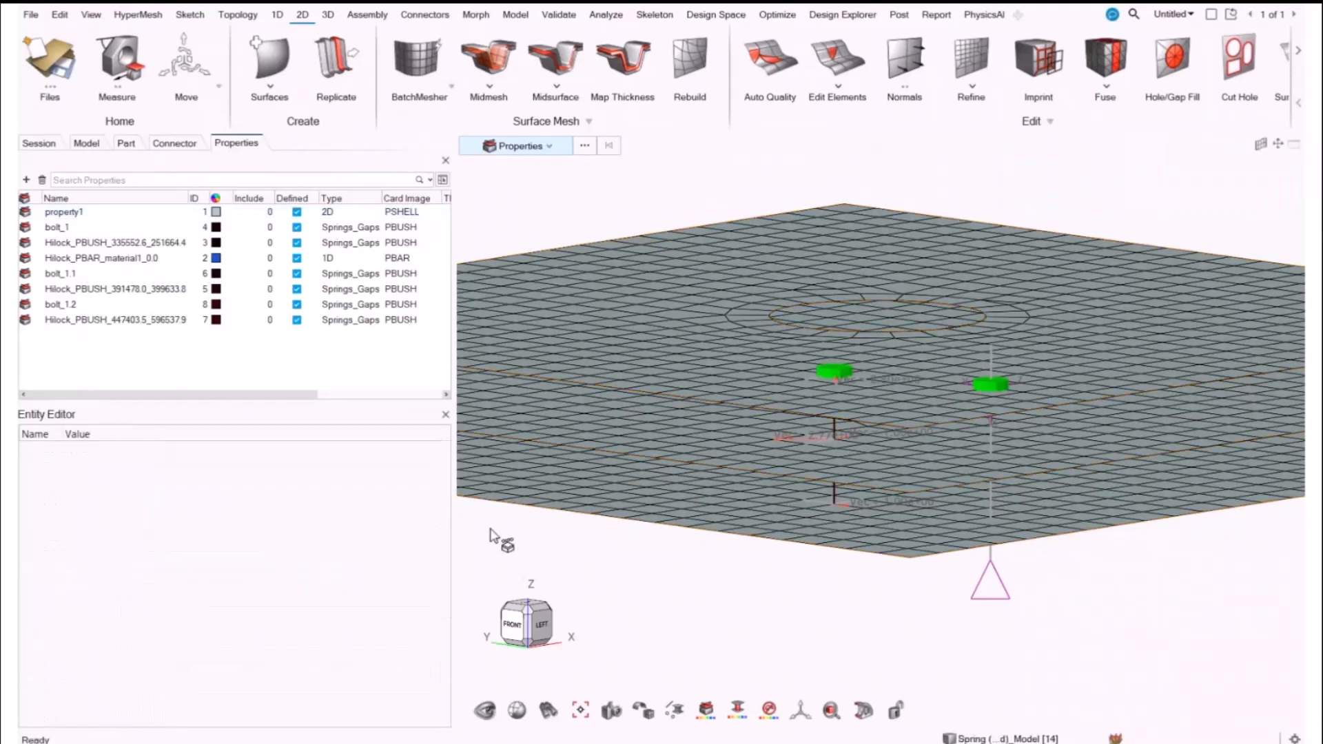
- For the model with six Spring (Rigid) point connectors, set Calculation changes to Realize in the connector preferences
click(190, 142)
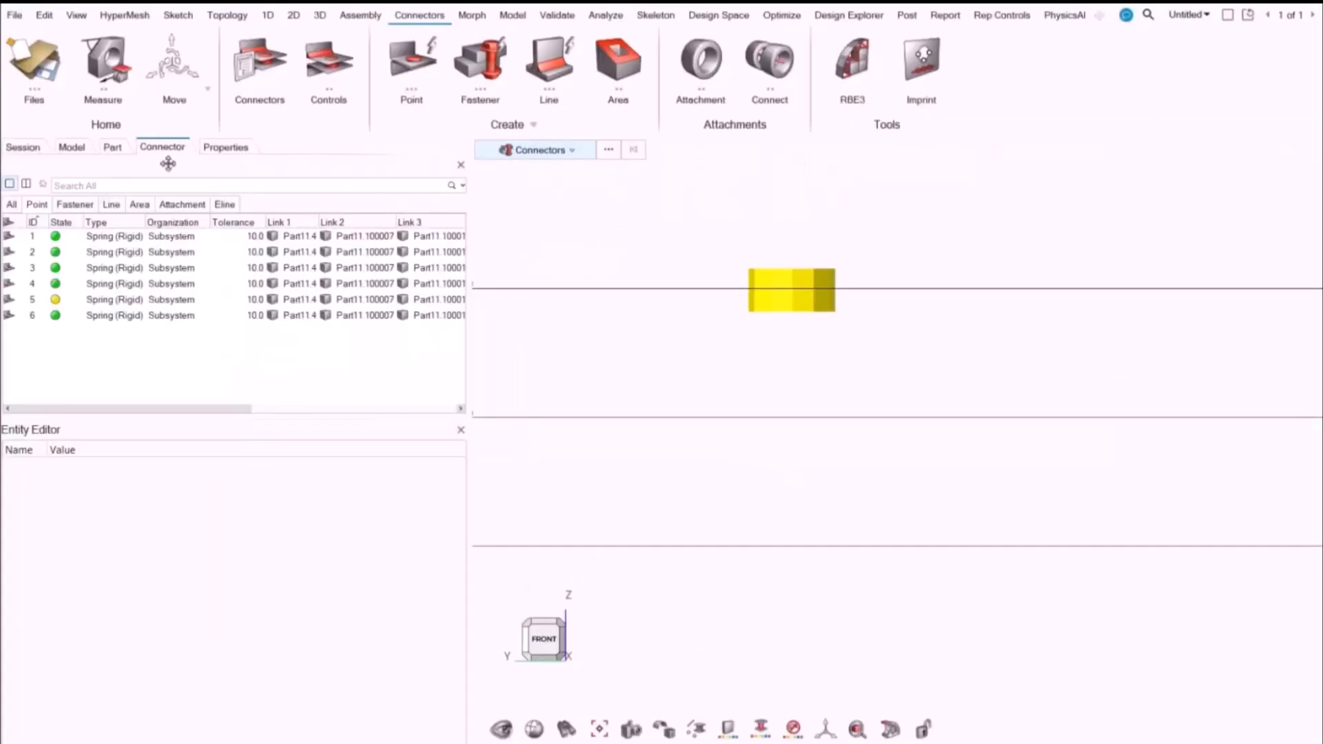
click(215, 146)
click(255, 414)
click(833, 406)
click(839, 430)
click(889, 496)
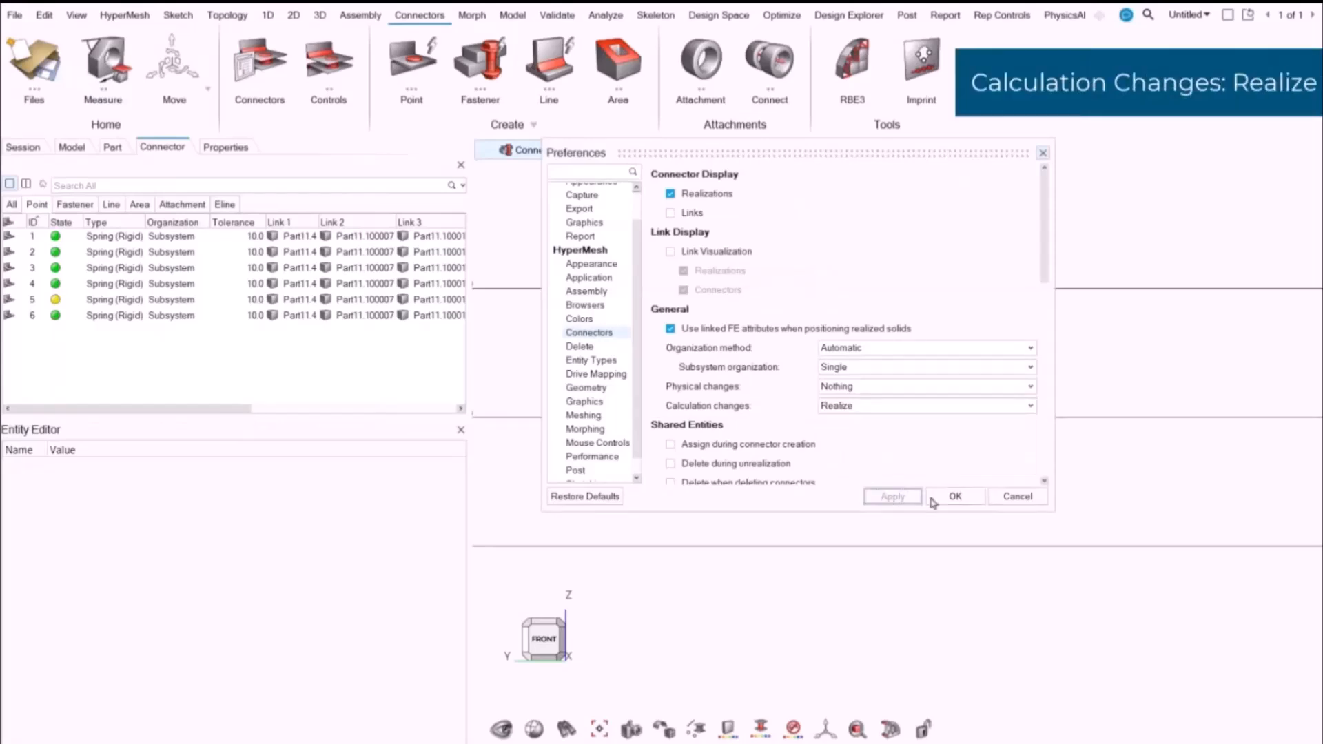
click(938, 498)
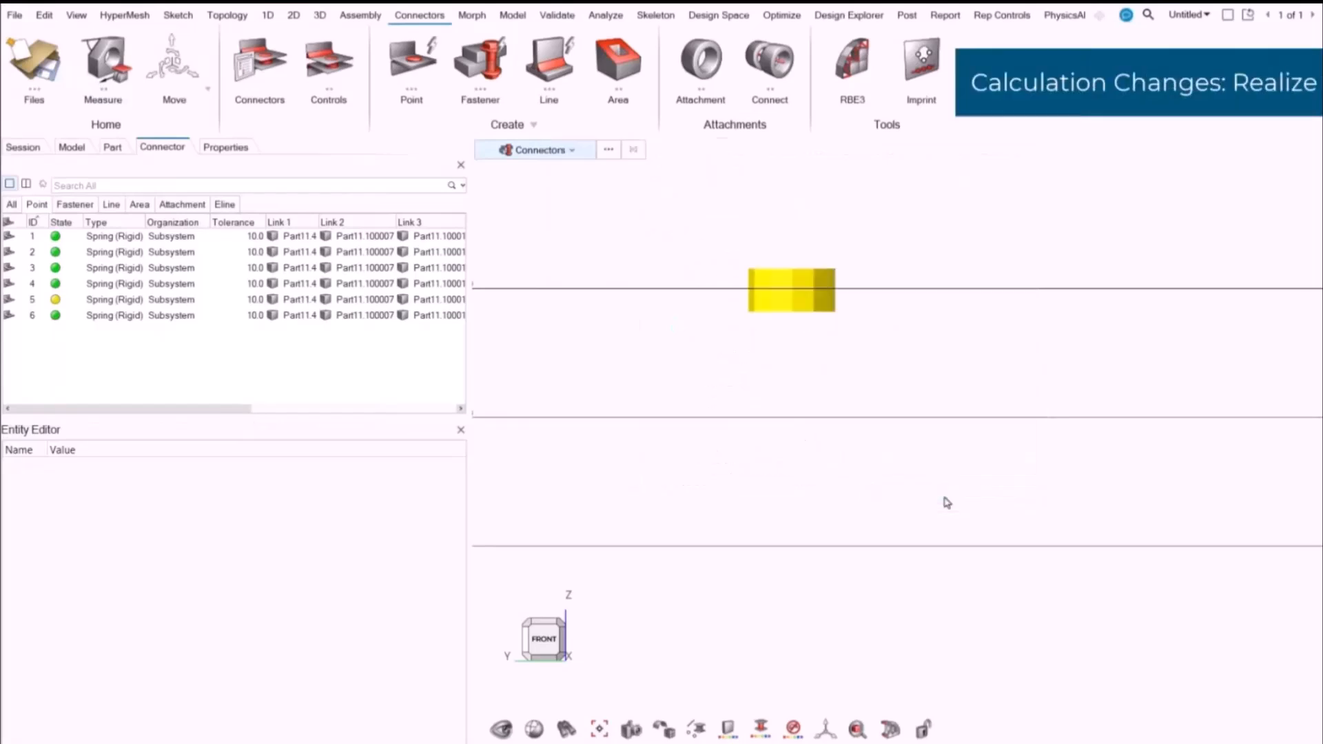
- Realize the Spring (Rigid) point connector with ID 5
click(94, 302)
right_click(596, 251)
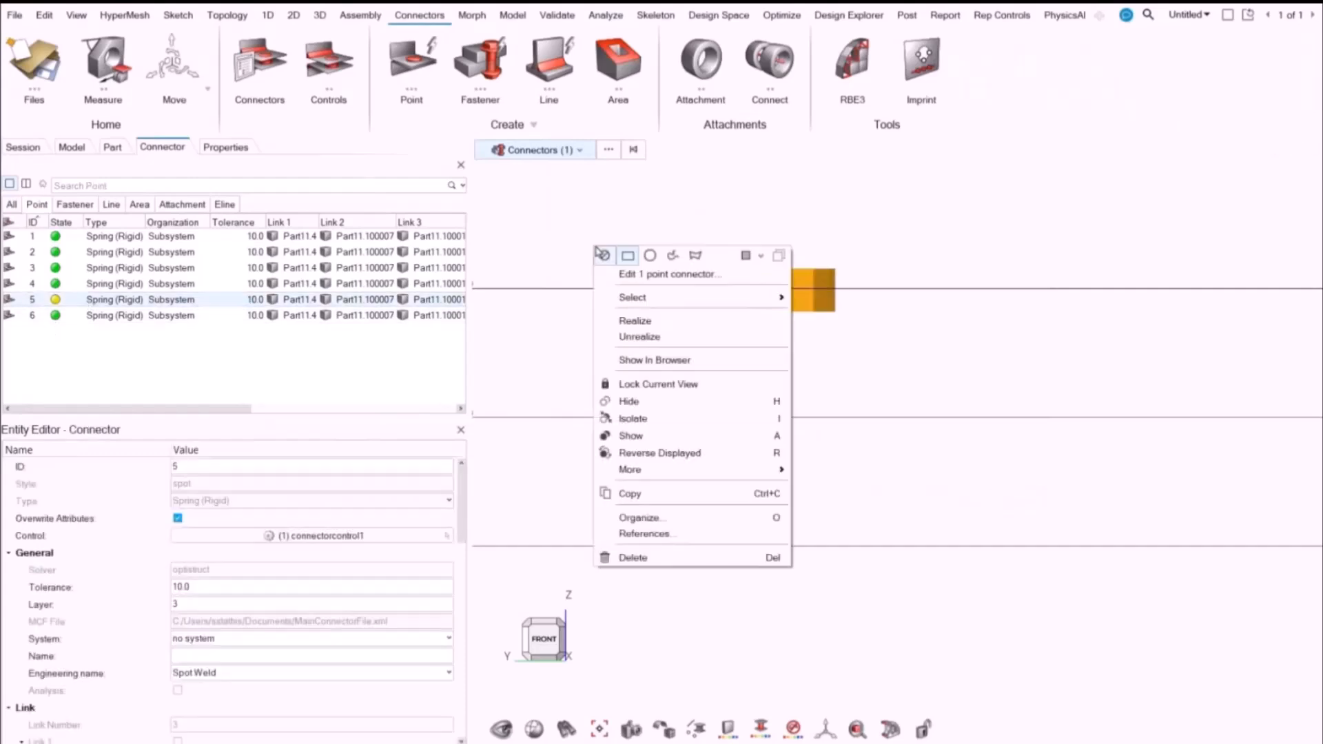
click(634, 321)
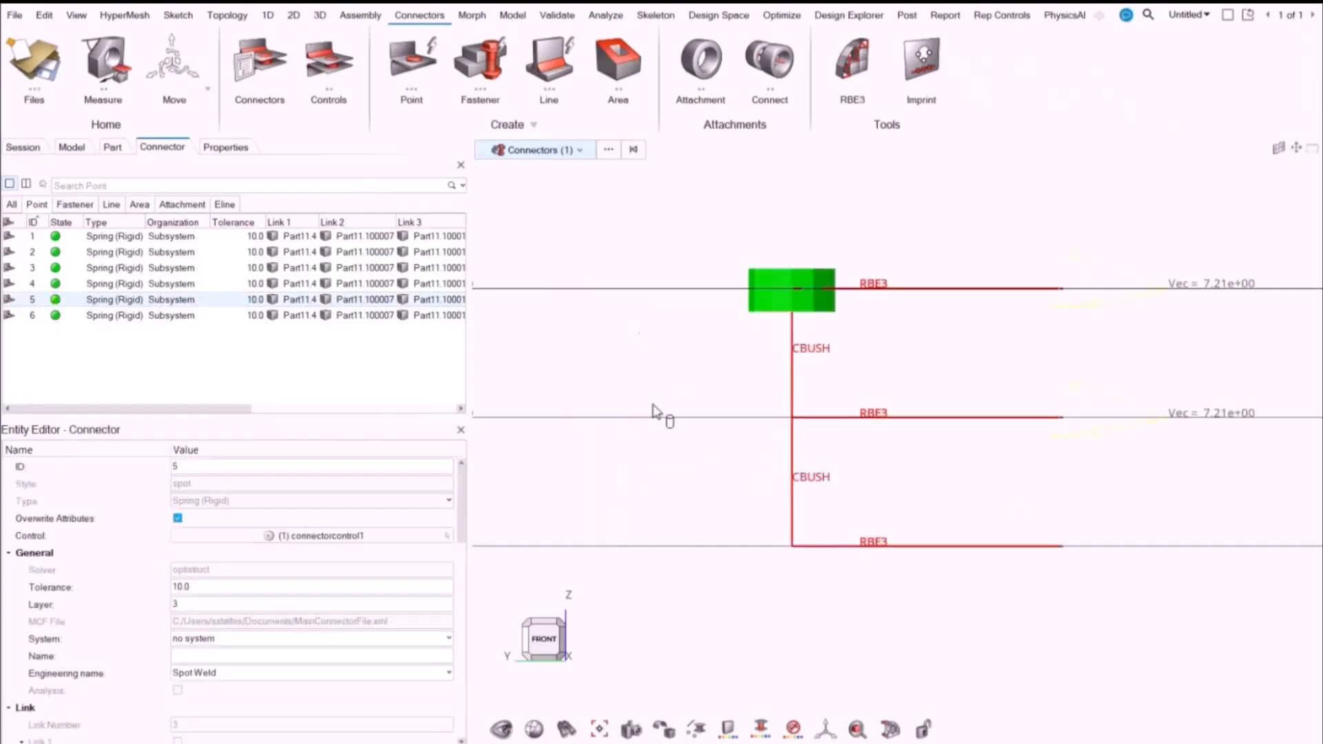
- Display the element IDs of the connector's three RBE3 elements
click(899, 305)
click(868, 417)
click(881, 545)
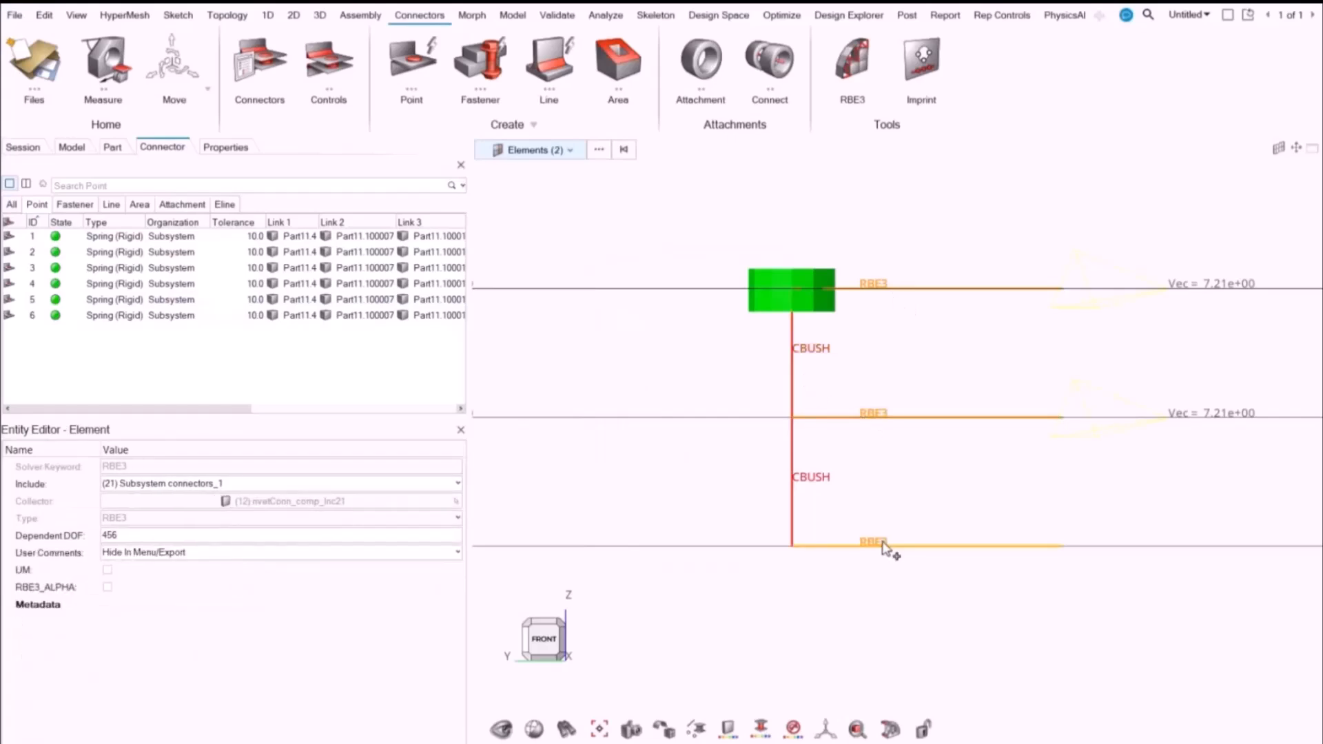
click(877, 587)
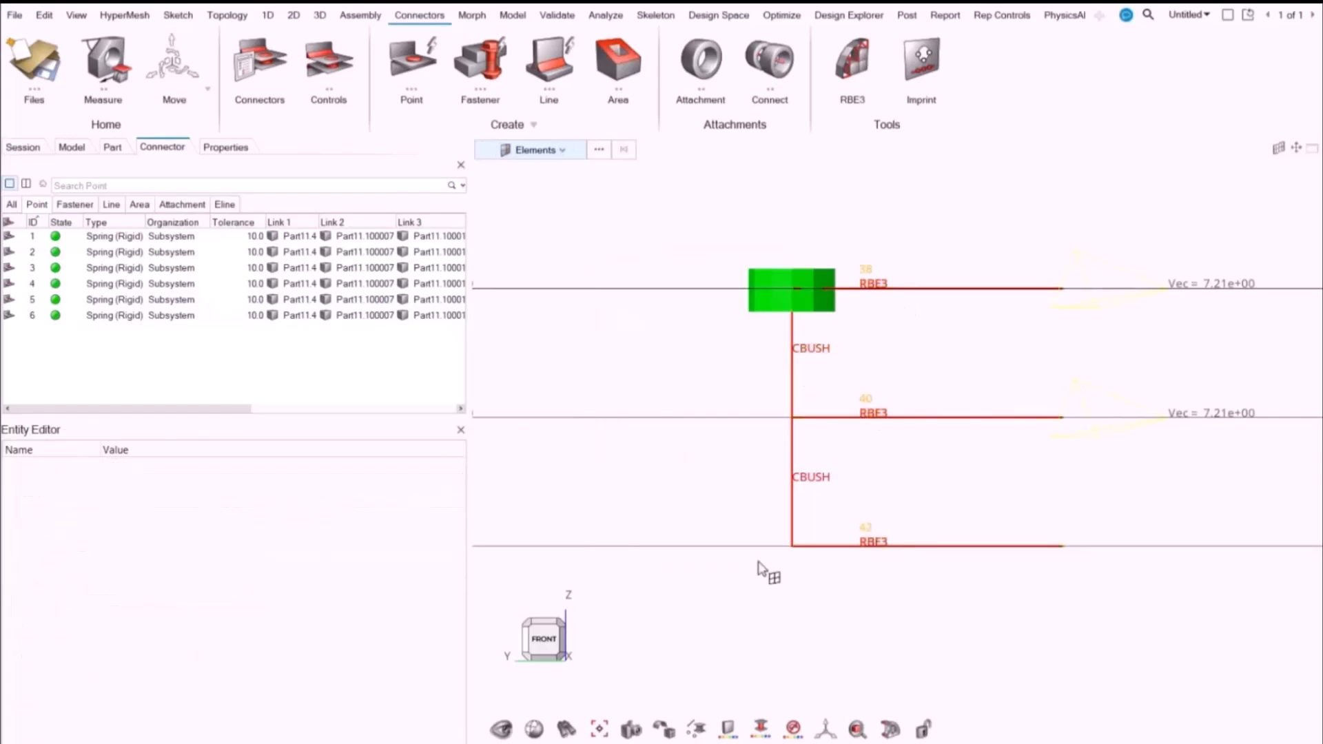
- Set the property1 thickness T to 3.0 and clear the selection
click(210, 148)
click(48, 218)
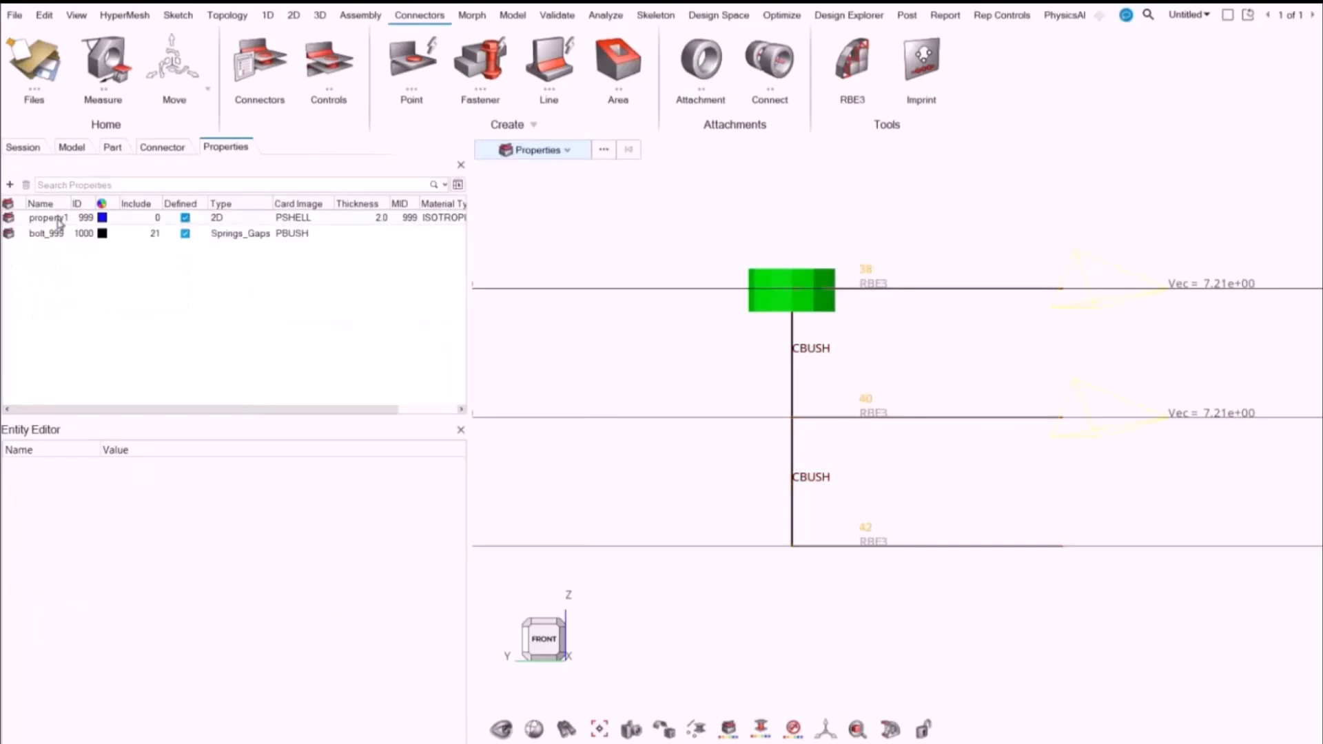
click(322, 620)
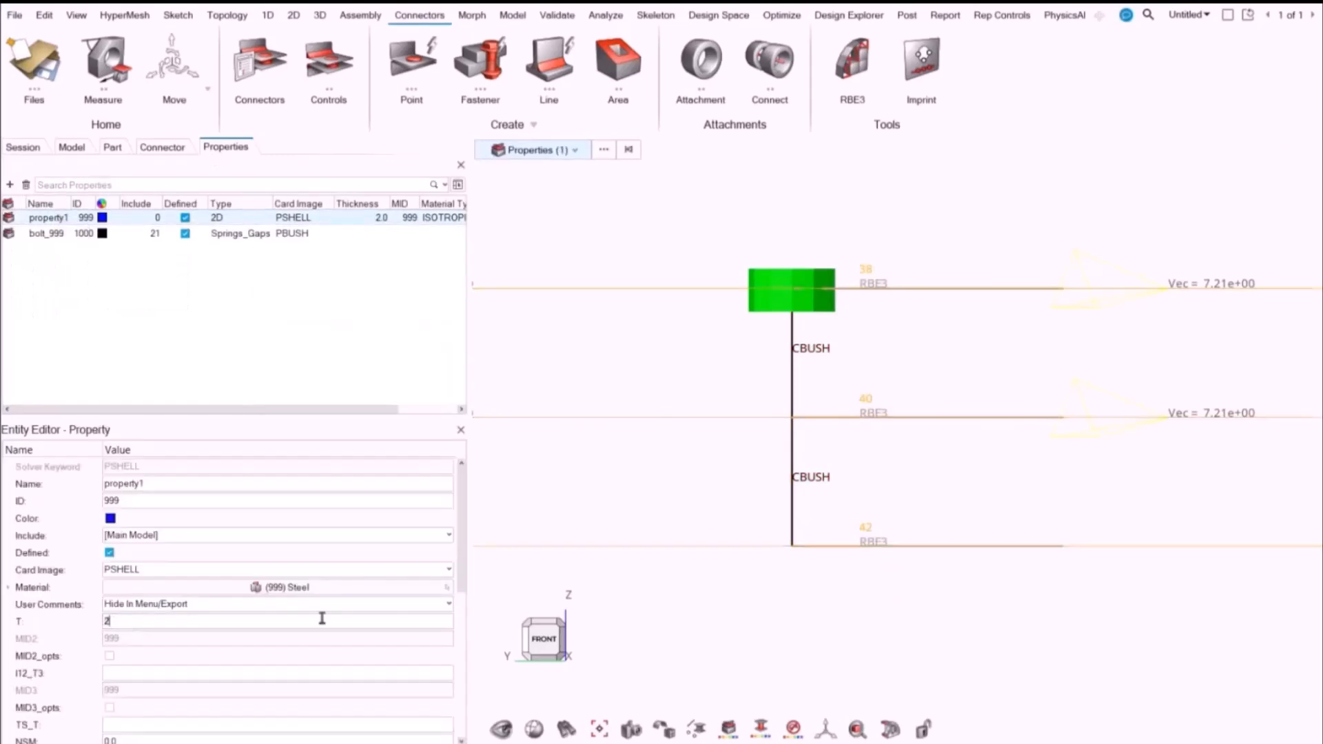
key(BackSpace)
text(3)
key(Return)
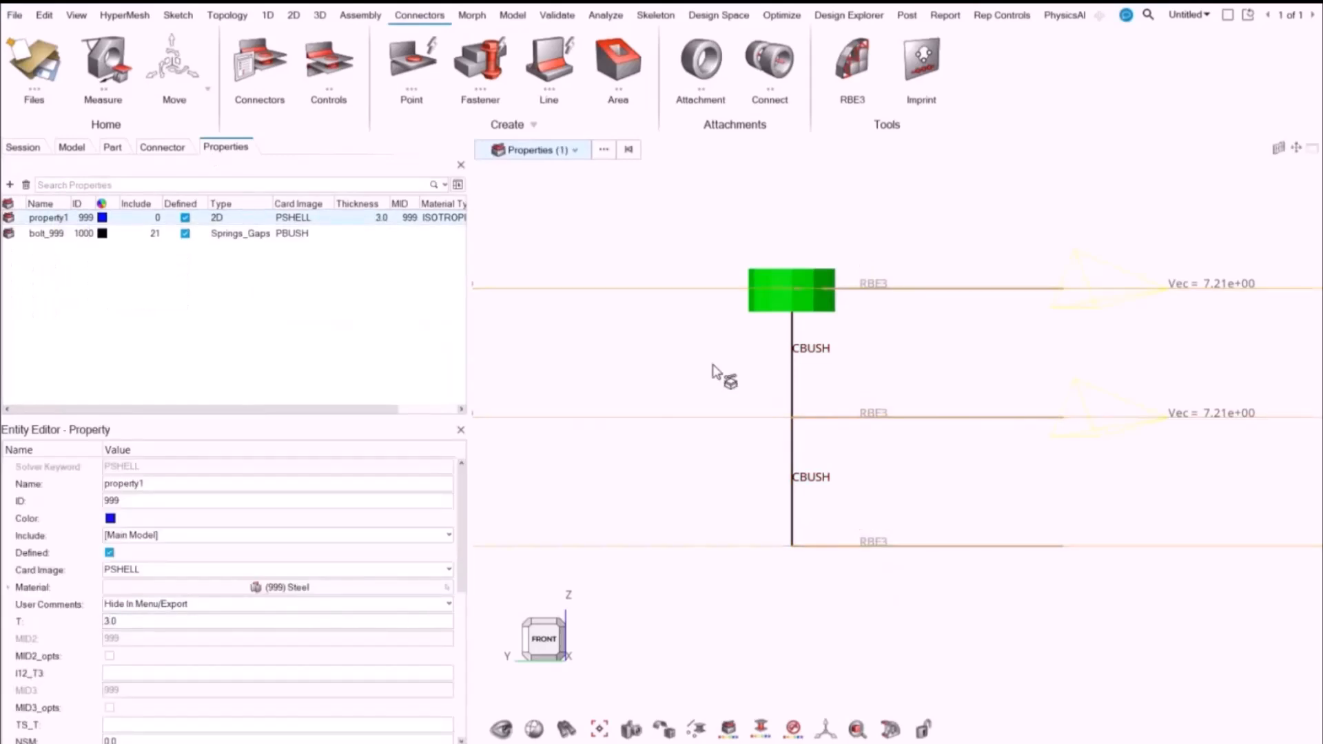
click(713, 366)
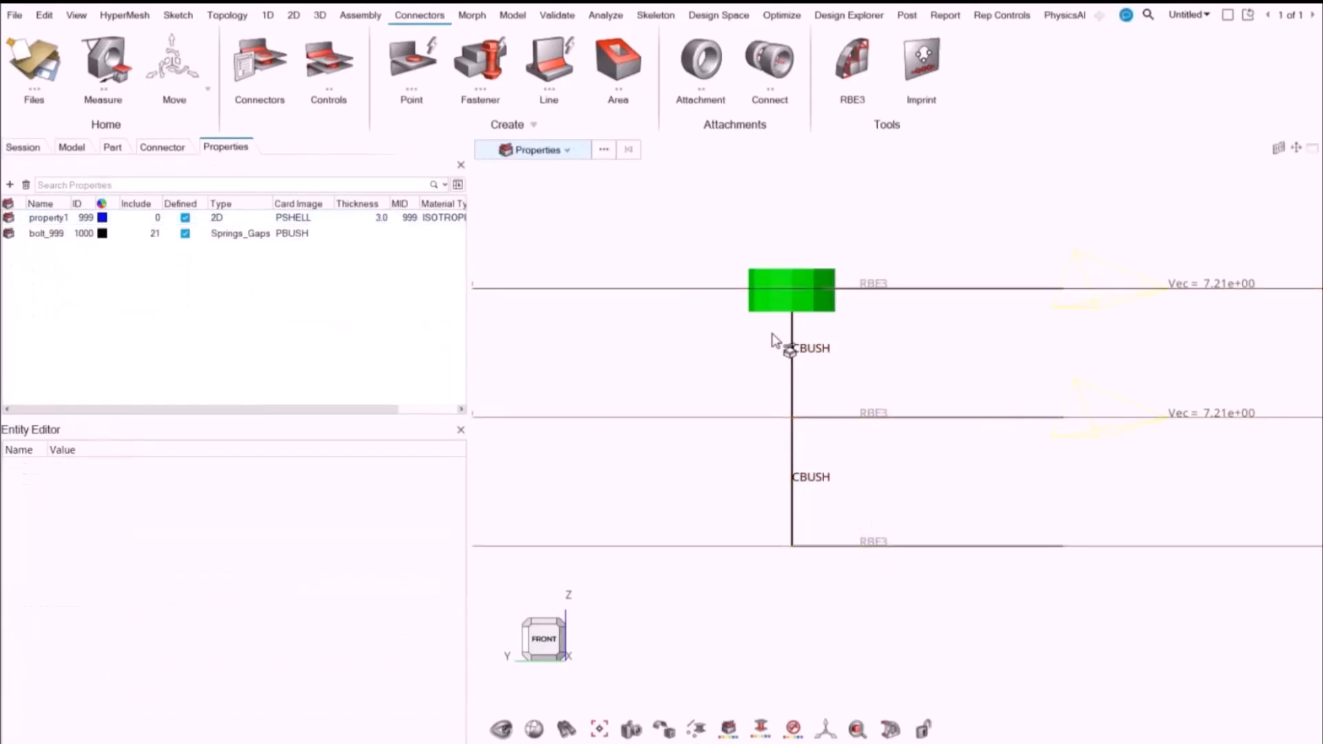
- Display the element IDs of the three RBE3 elements again to compare them after the thickness change
click(894, 293)
click(906, 418)
click(893, 546)
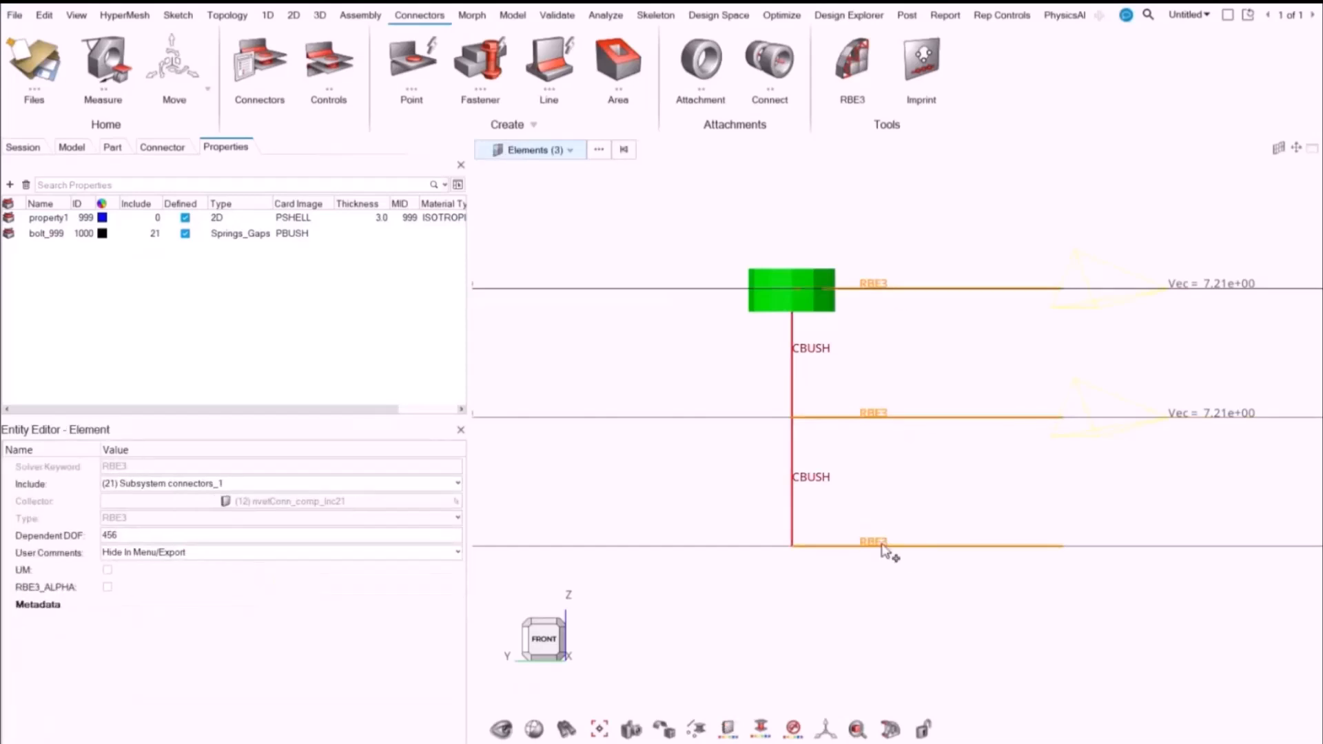
key(n)
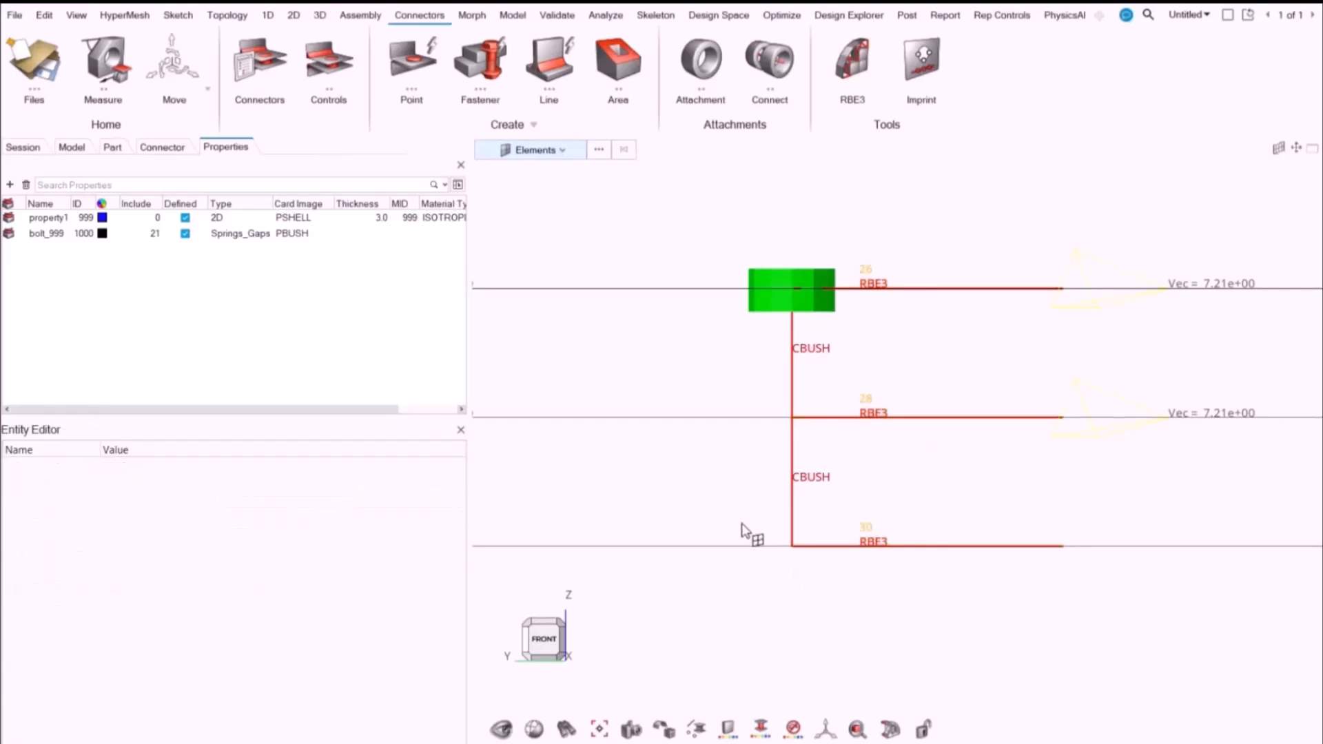
- Switch the Calculation changes preference for connectors to Update and apply it
click(14, 15)
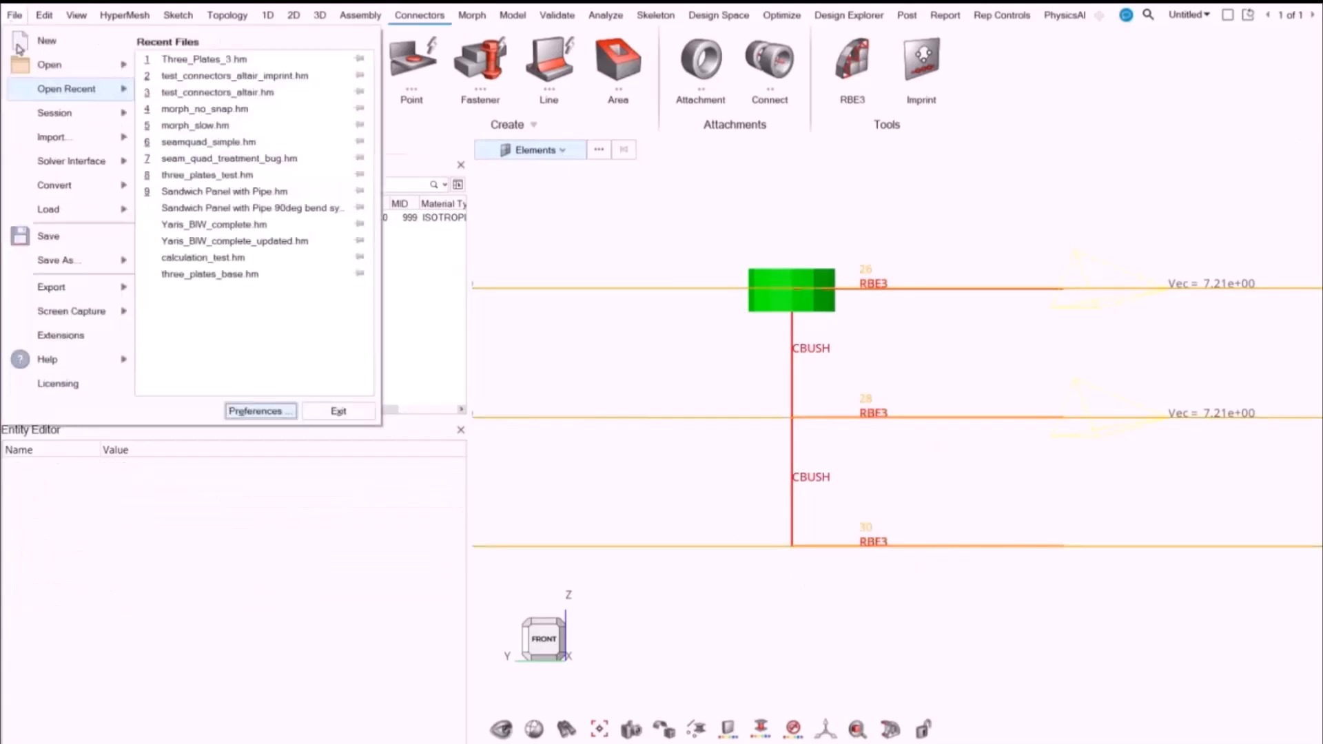
click(269, 411)
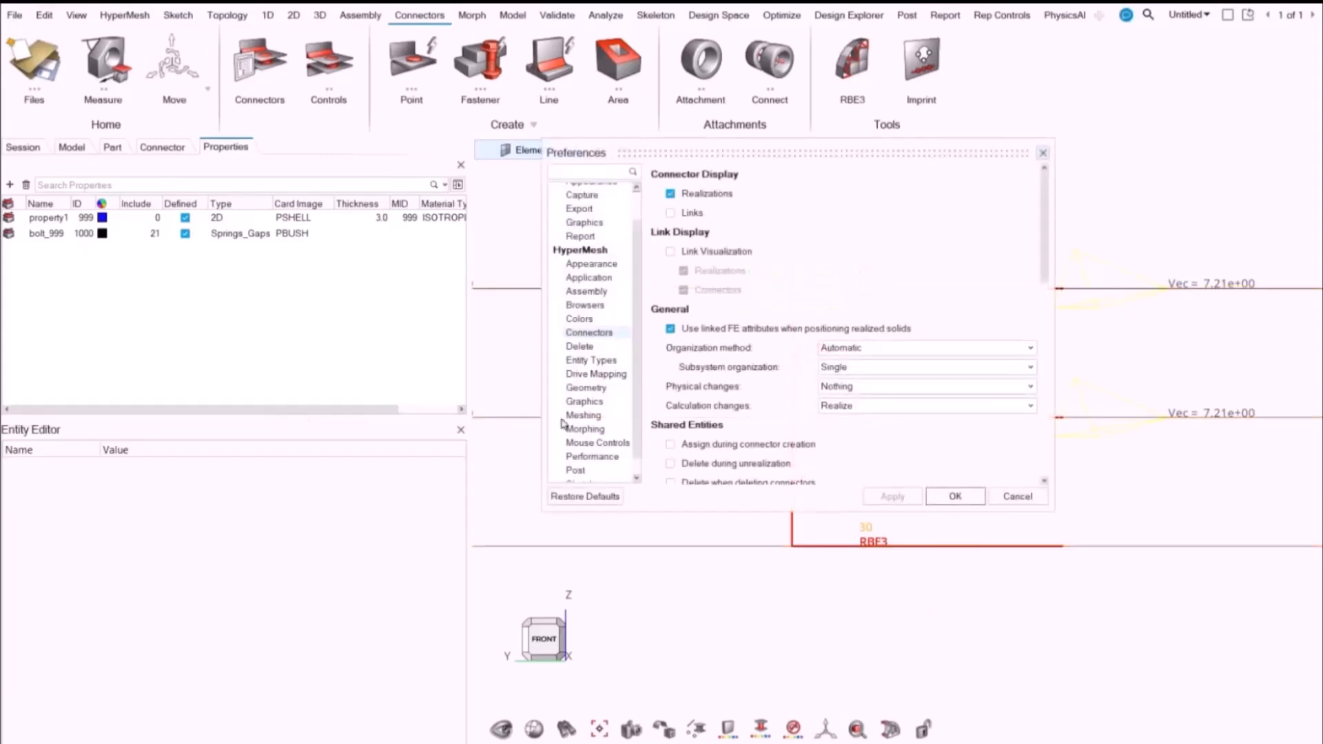
click(835, 408)
click(839, 468)
click(887, 495)
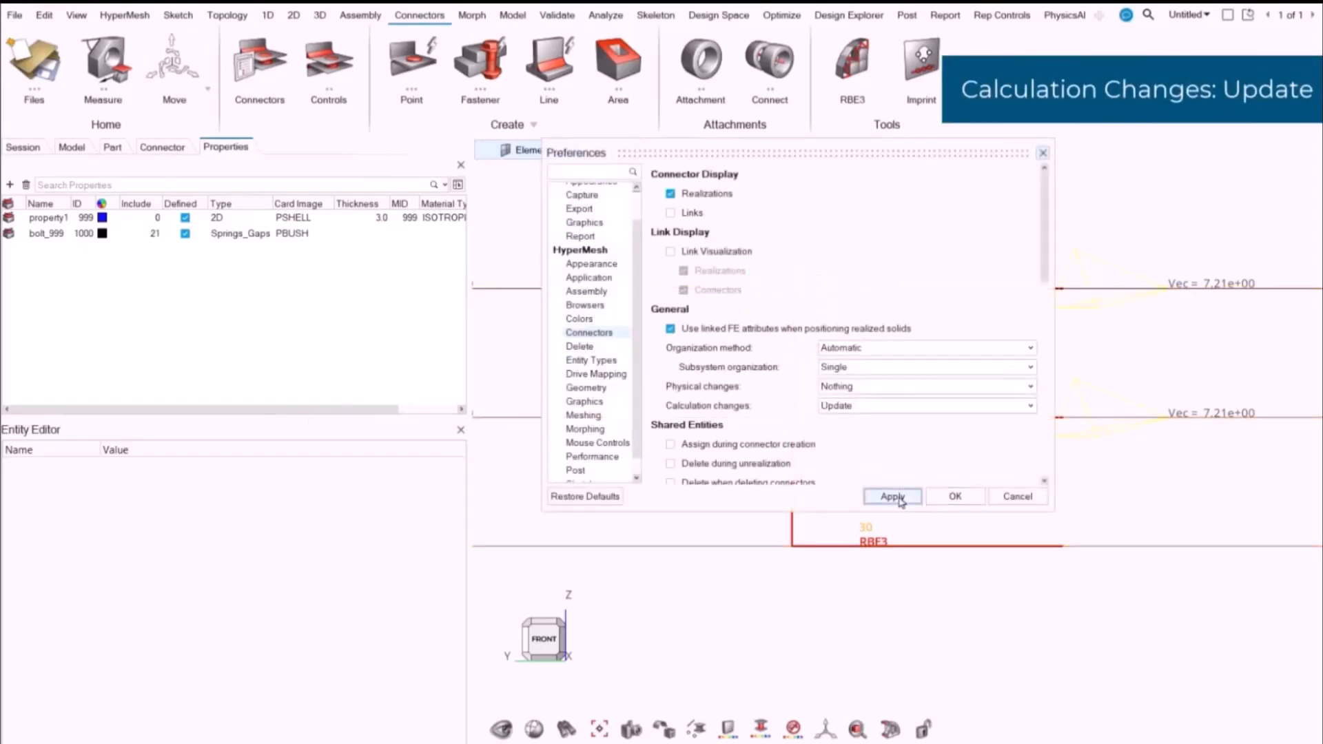
click(944, 500)
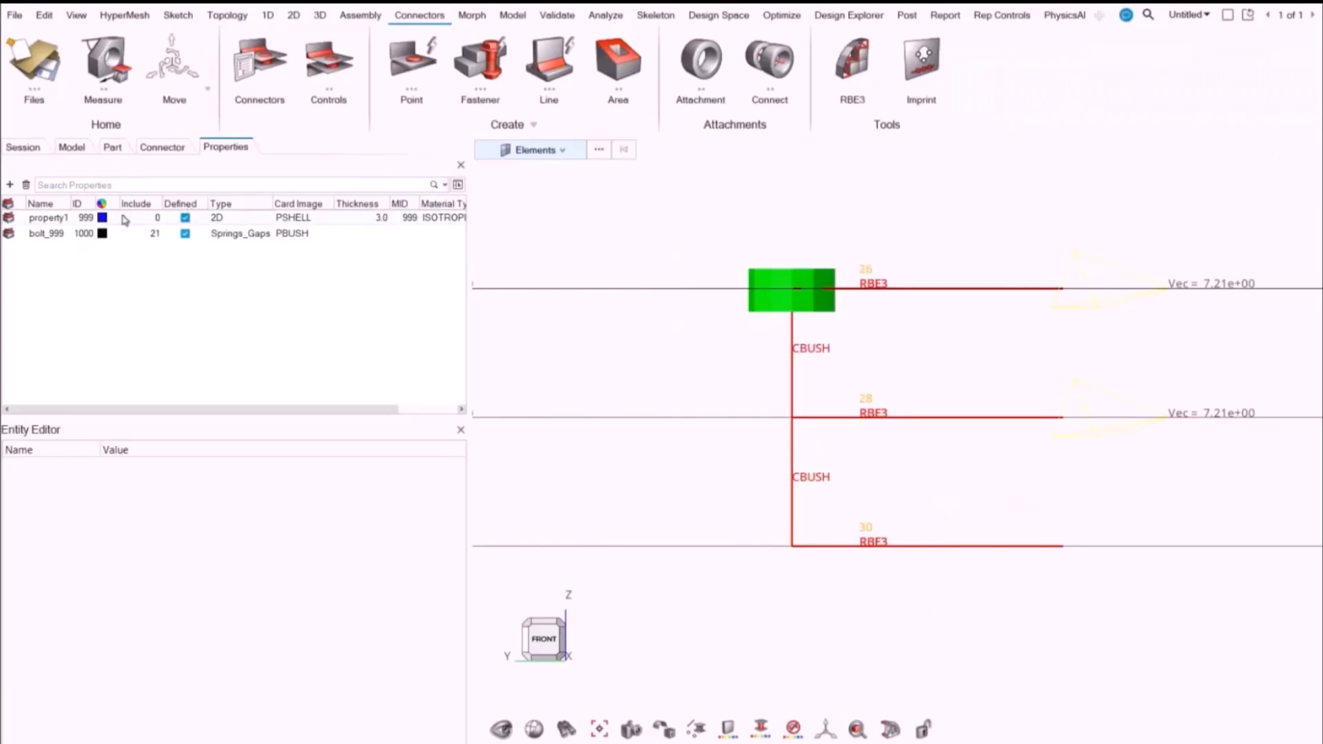
- Unrealize the Spring (Rigid) point connector with ID 5 and realize it again
click(163, 147)
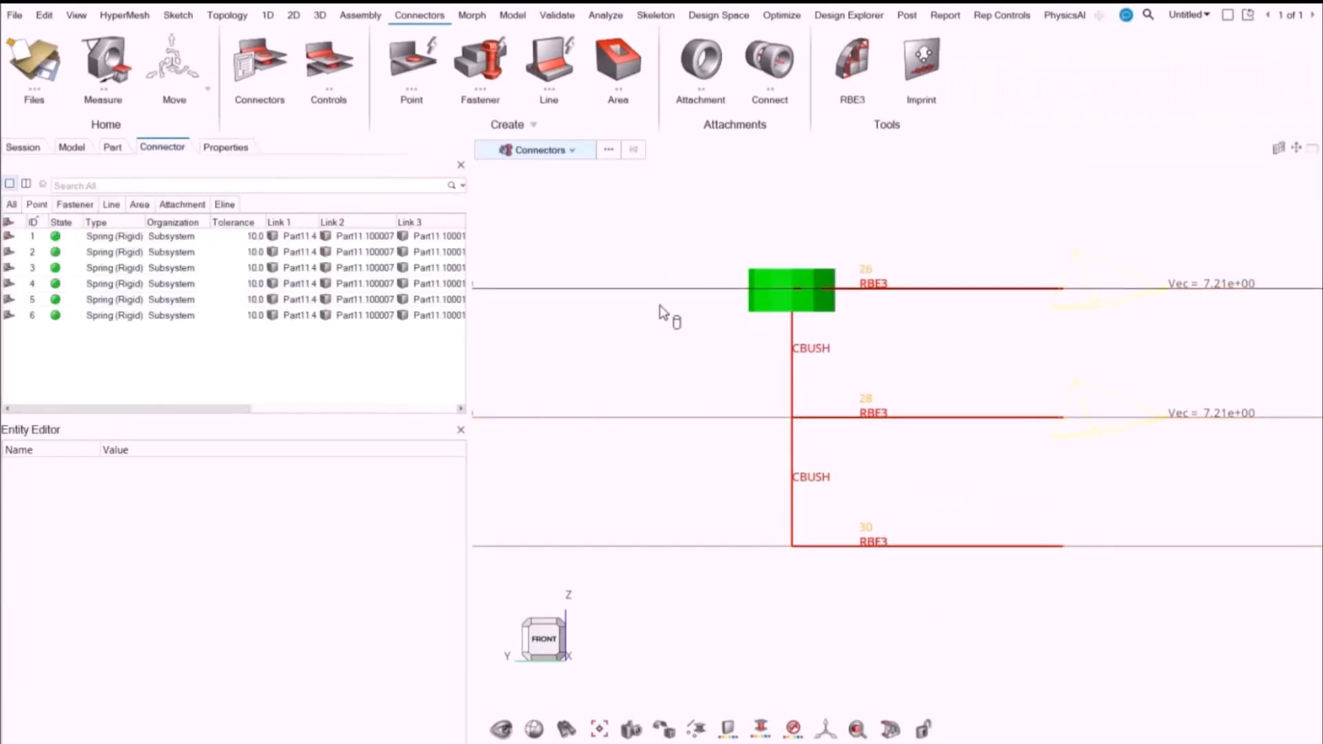
click(765, 308)
right_click(678, 222)
click(723, 308)
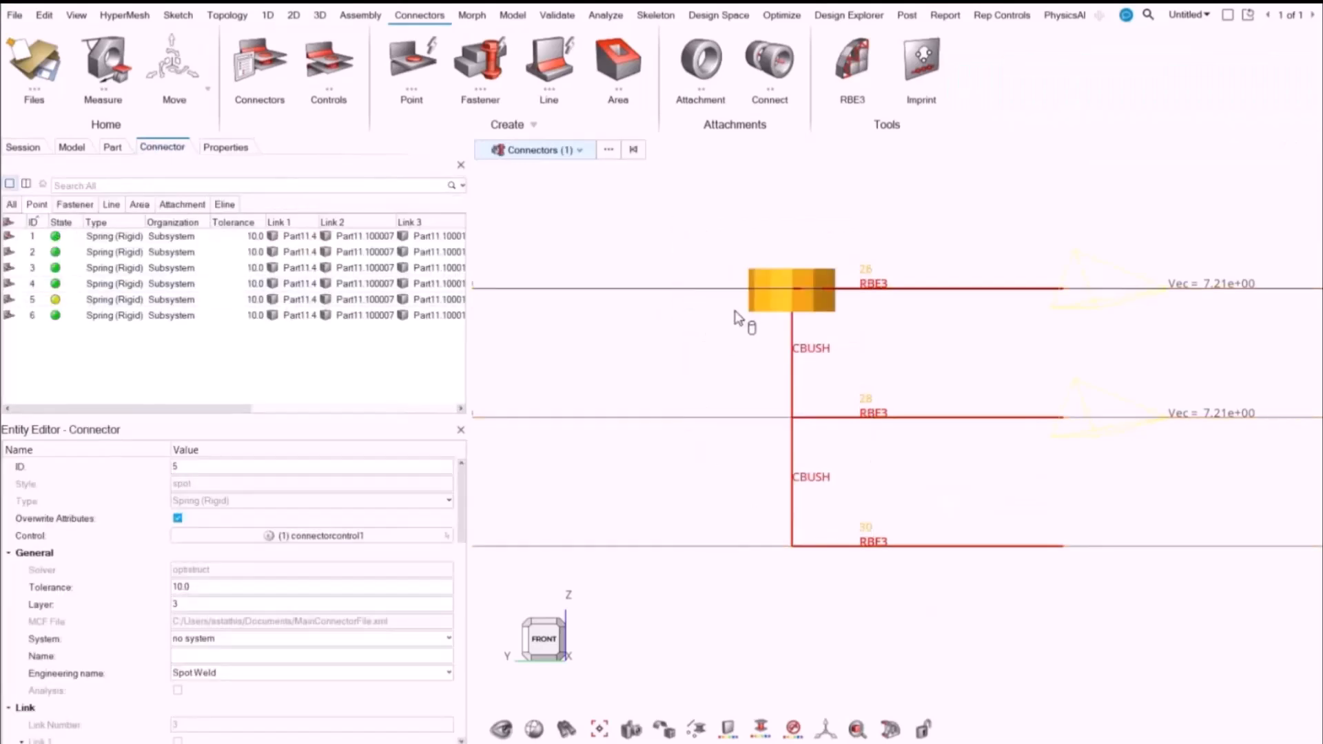
click(69, 302)
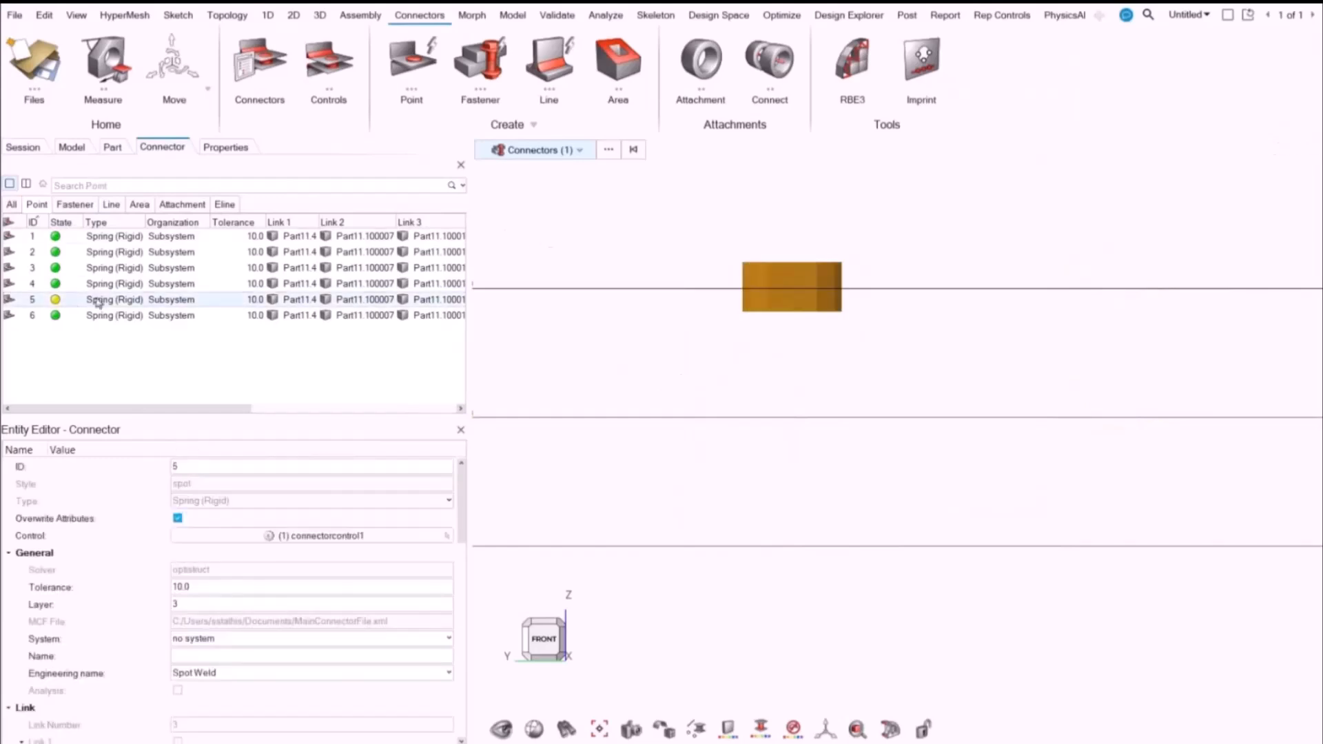
right_click(565, 229)
click(623, 302)
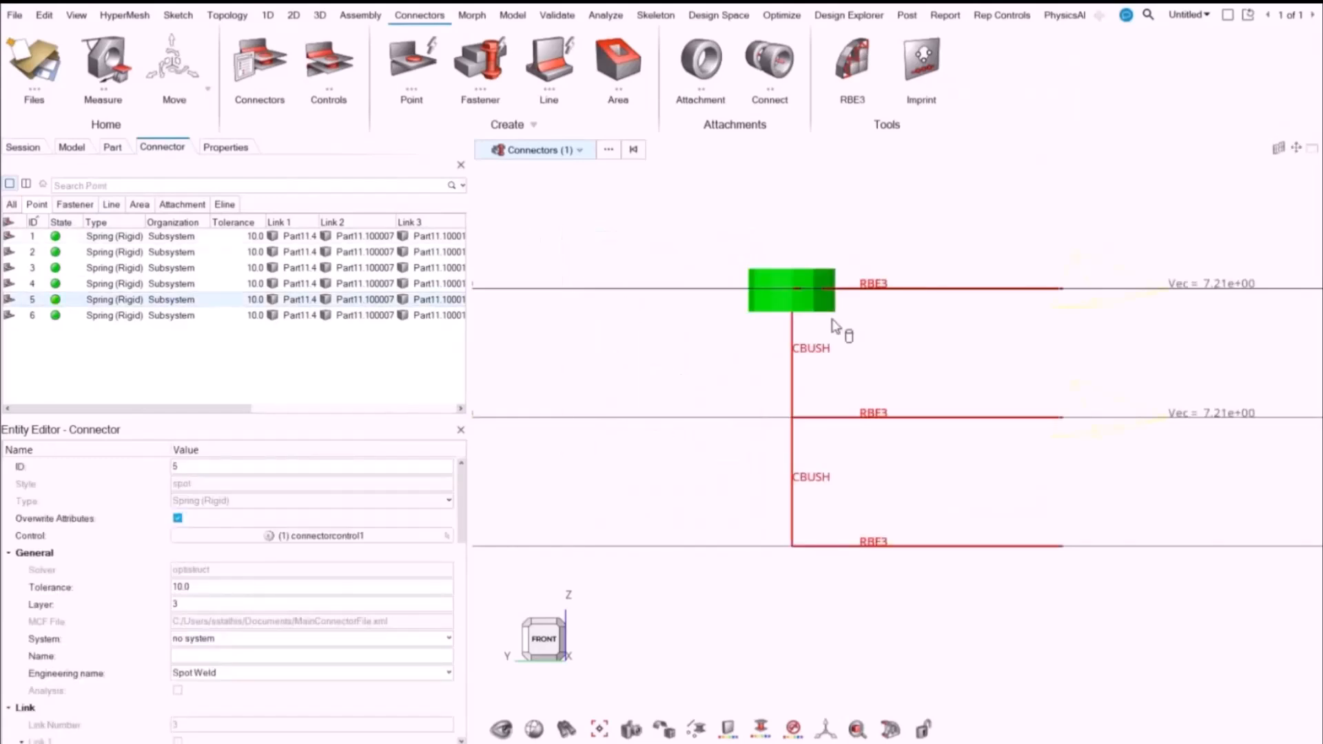
- Display the element IDs of the three RBE3 elements in the newly realized connector
click(934, 292)
click(903, 416)
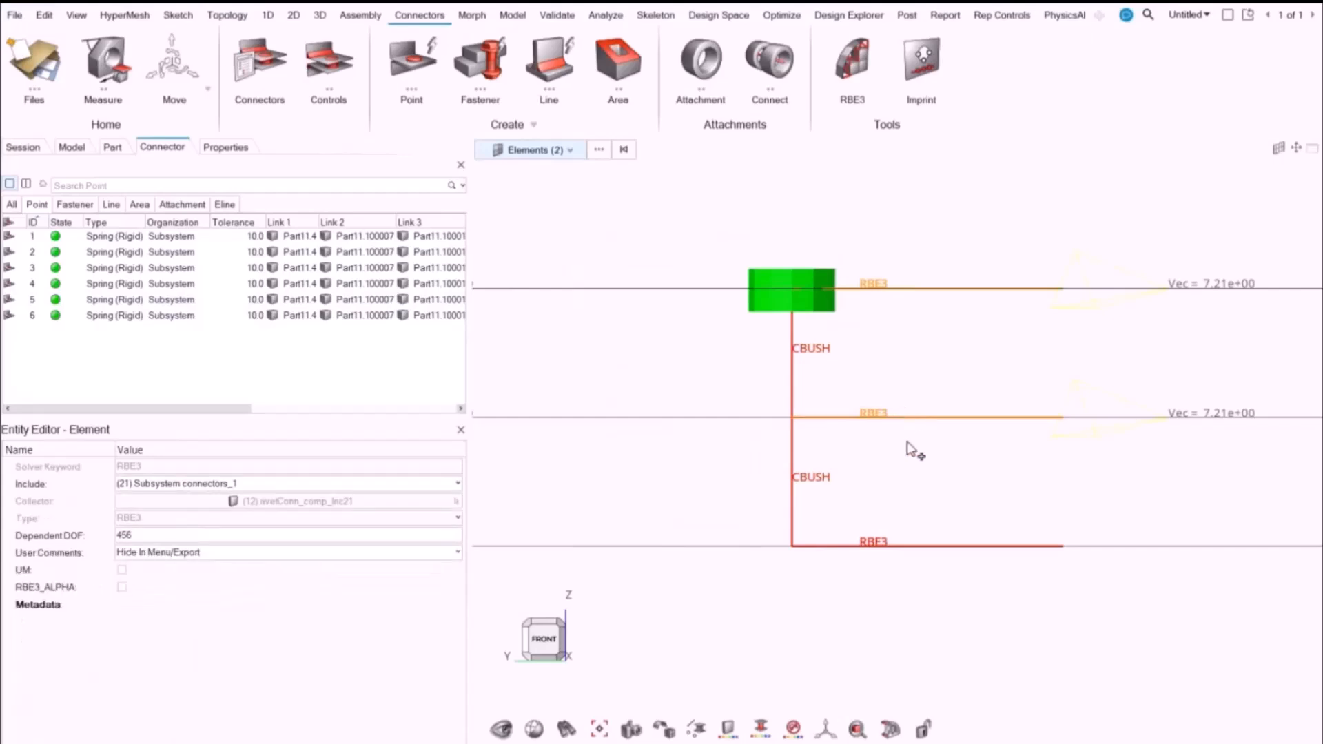
click(888, 546)
key(n)
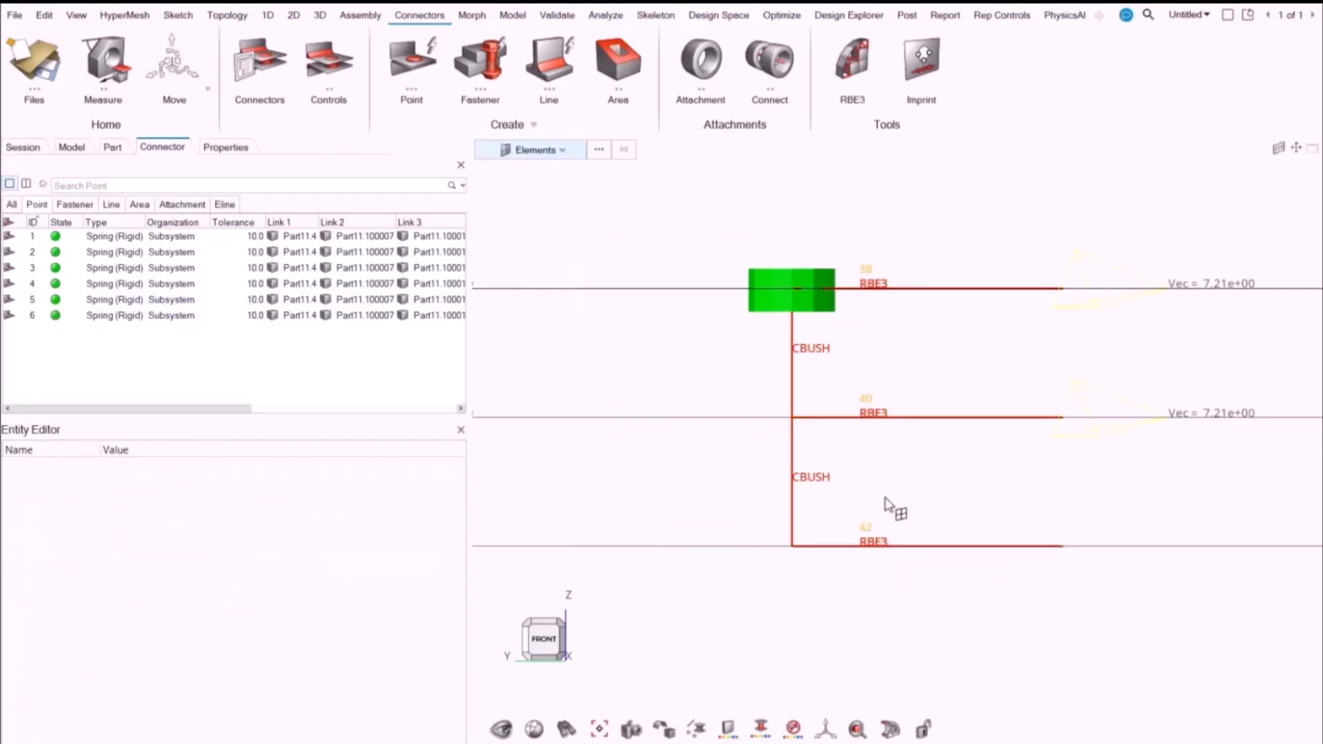
- Set the property1 thickness T to 2.0
click(237, 146)
click(42, 218)
double_click(213, 621)
text(3)
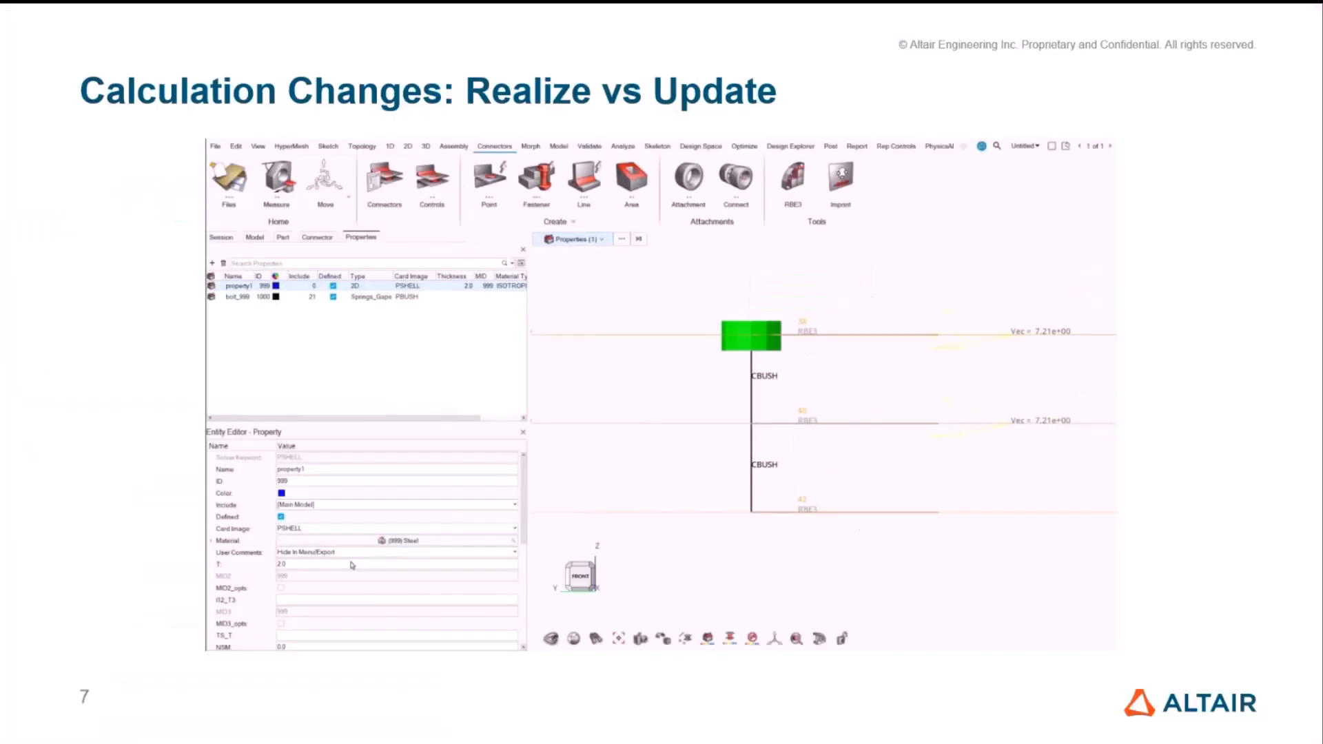
- Leave the slide show for seam_quad_test.hm in HyperMesh and realize both Seam Quad line connectors
mouse_move(383, 317)
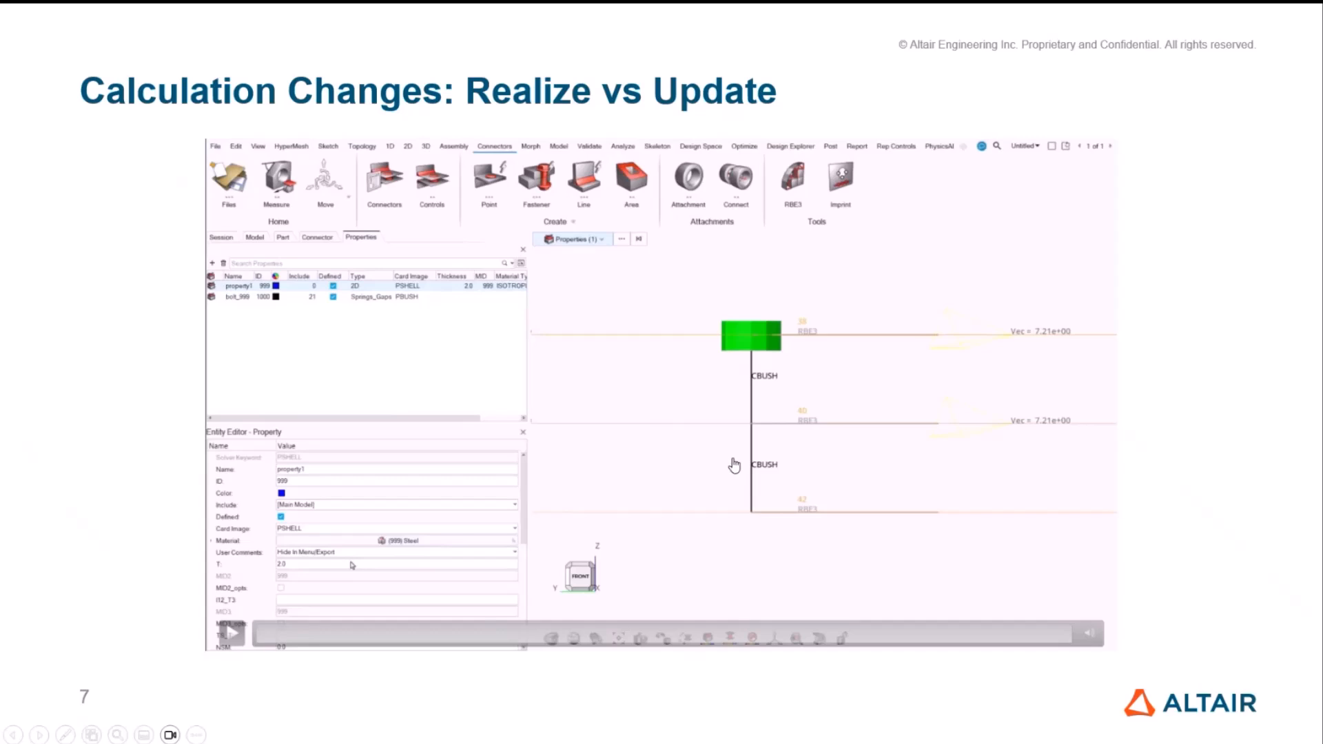
key(Escape)
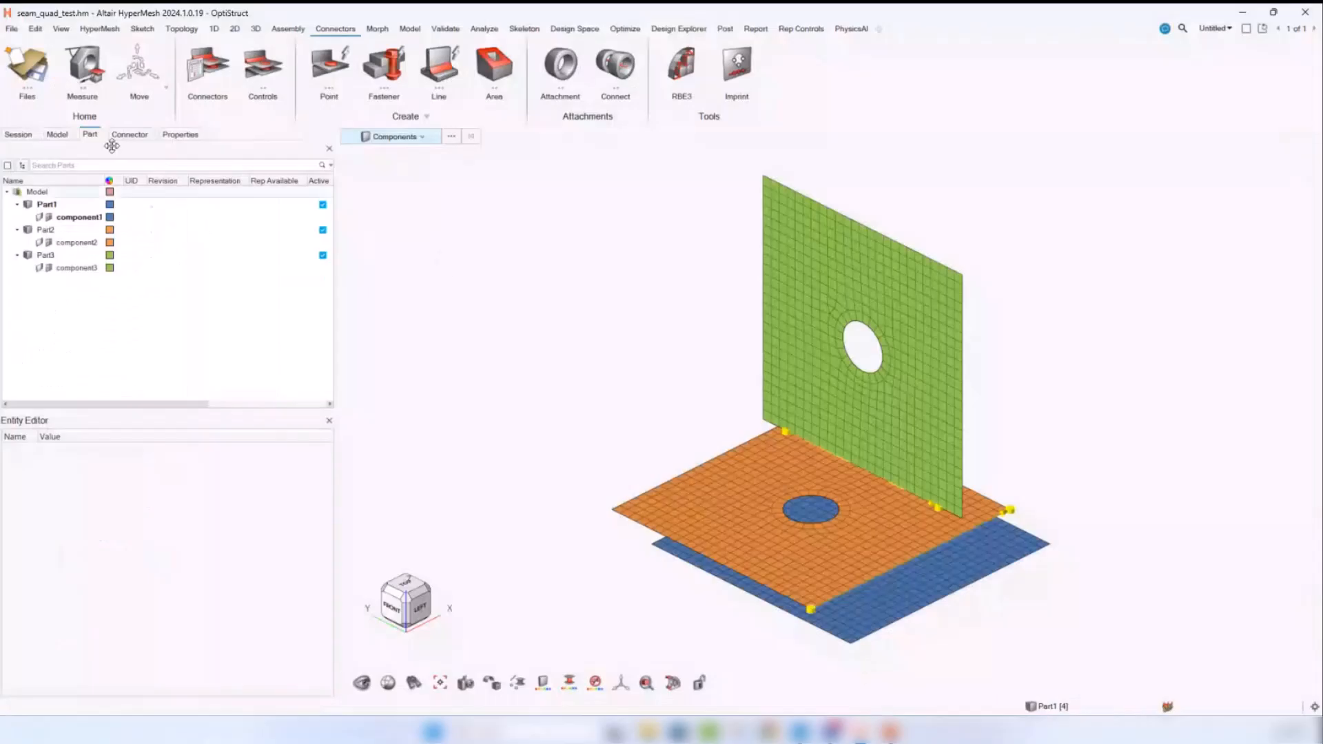
click(130, 136)
drag(201, 294, 116, 192)
right_click(635, 362)
click(688, 425)
scroll(631, 410, up, 5)
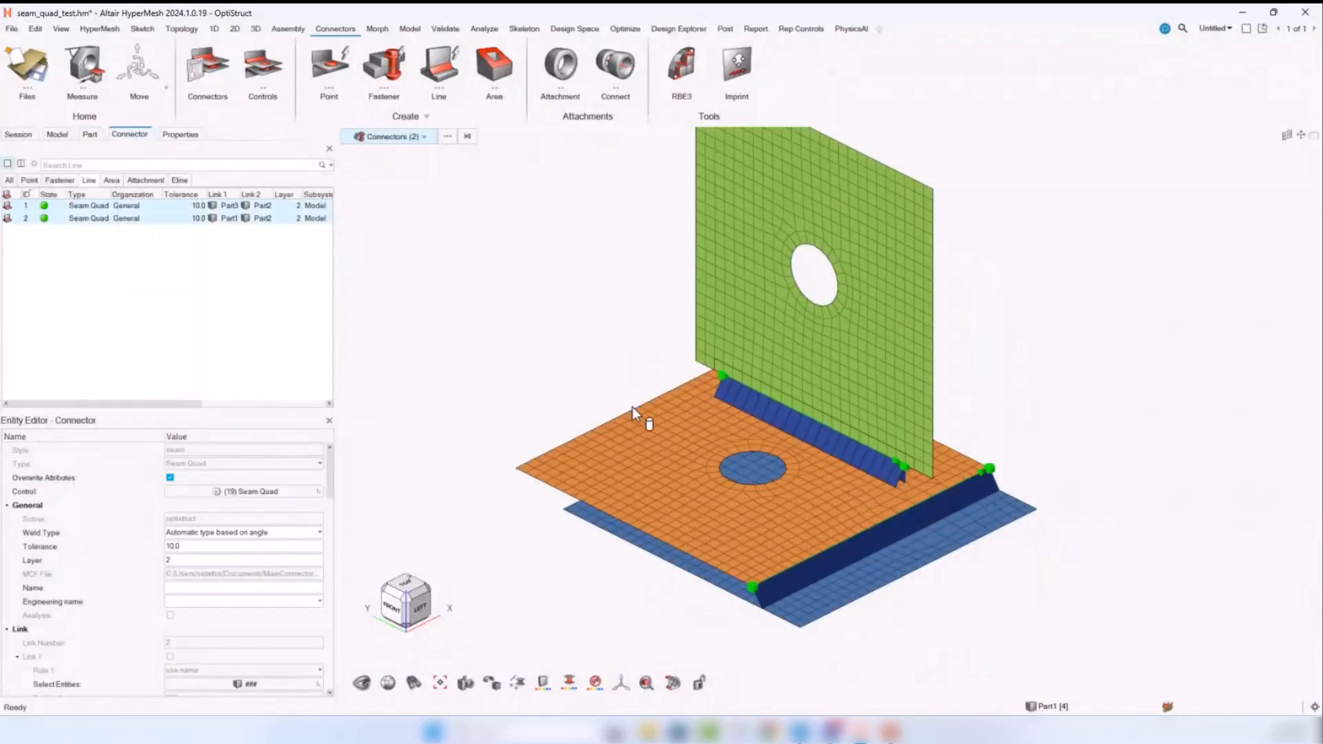
- Set Physical changes to Realize in the HyperMesh connector preferences
click(16, 30)
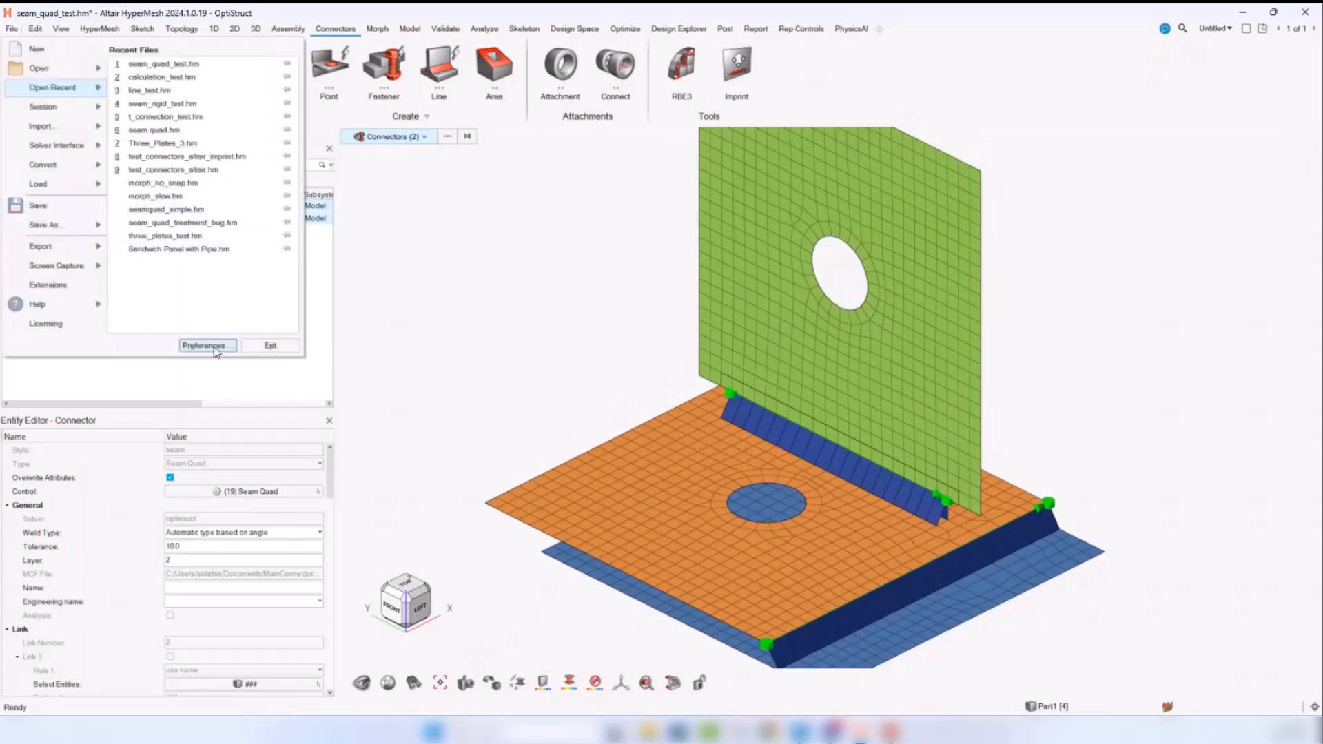
click(204, 346)
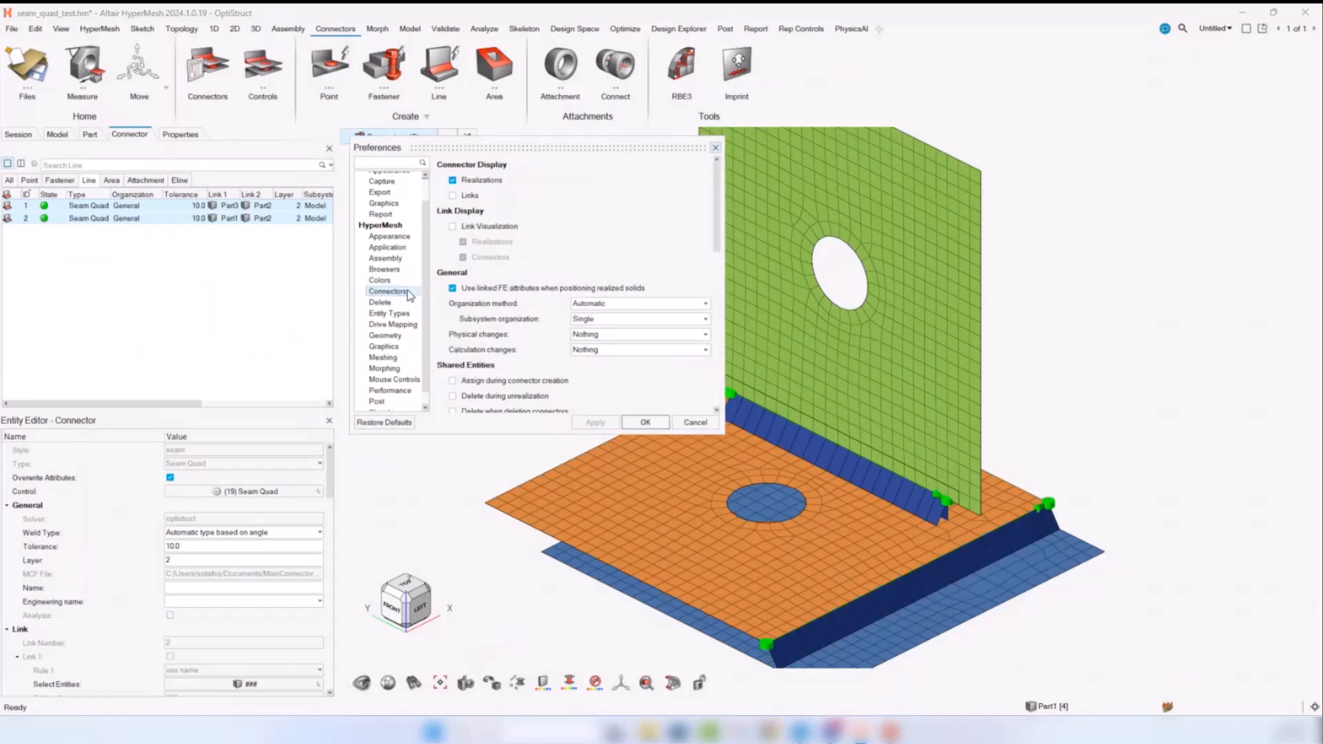
click(591, 337)
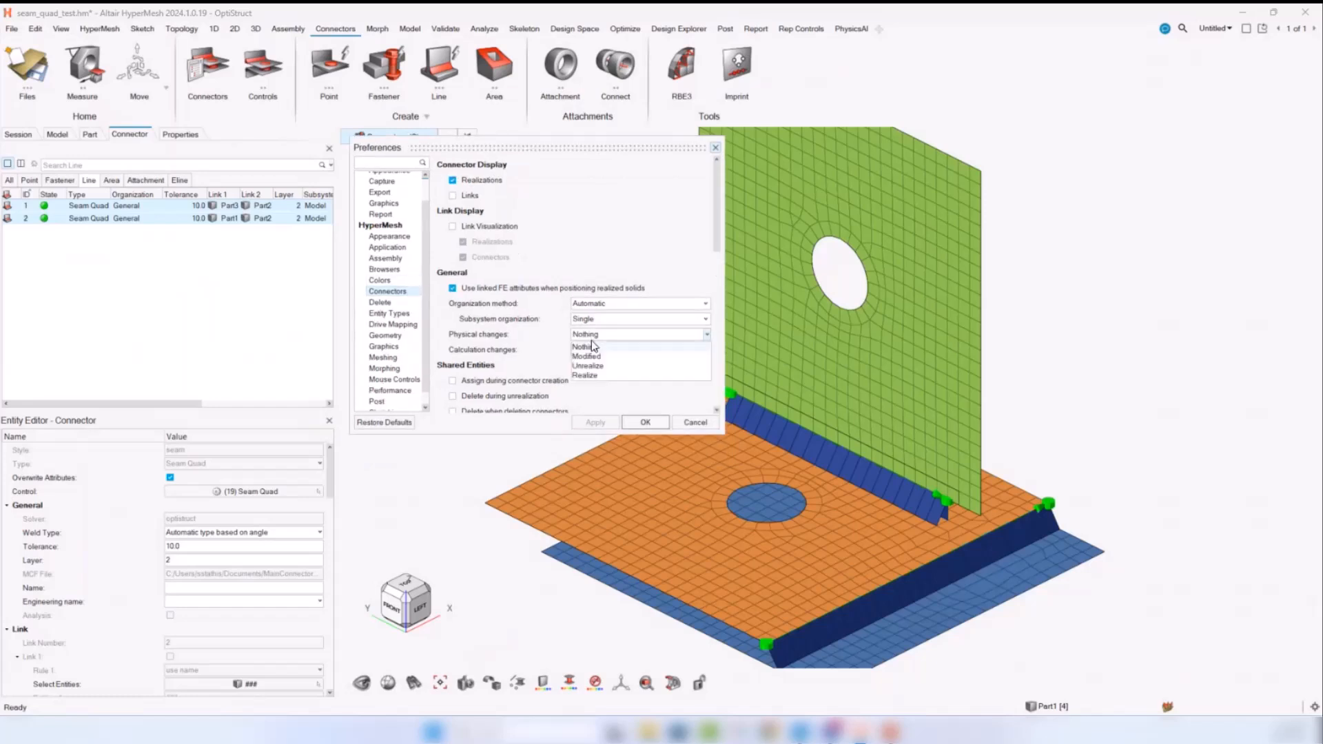
click(596, 375)
click(628, 423)
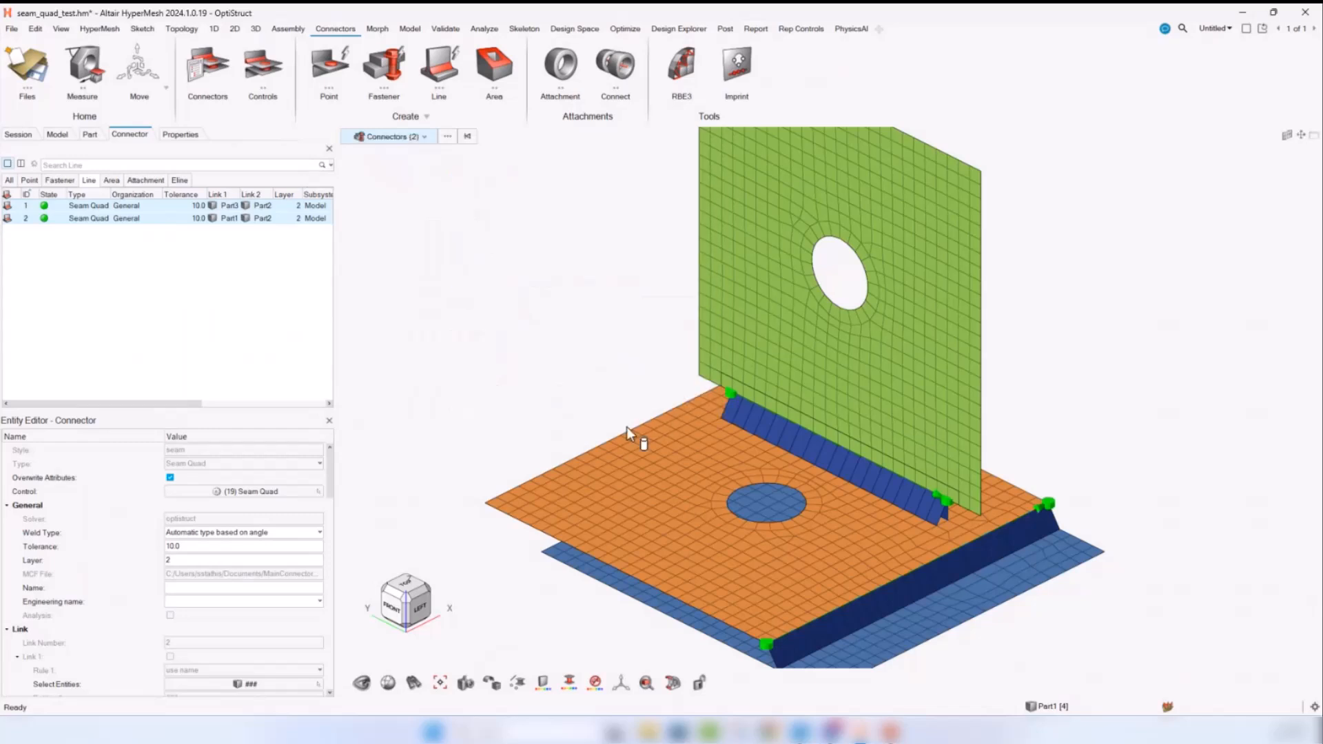
- Move the upright plate component3 in the XY plane by about 3.7 in X and -2.1 in Y, then by about 9.1 and -9.4
click(138, 65)
right_drag(629, 345, 614, 385)
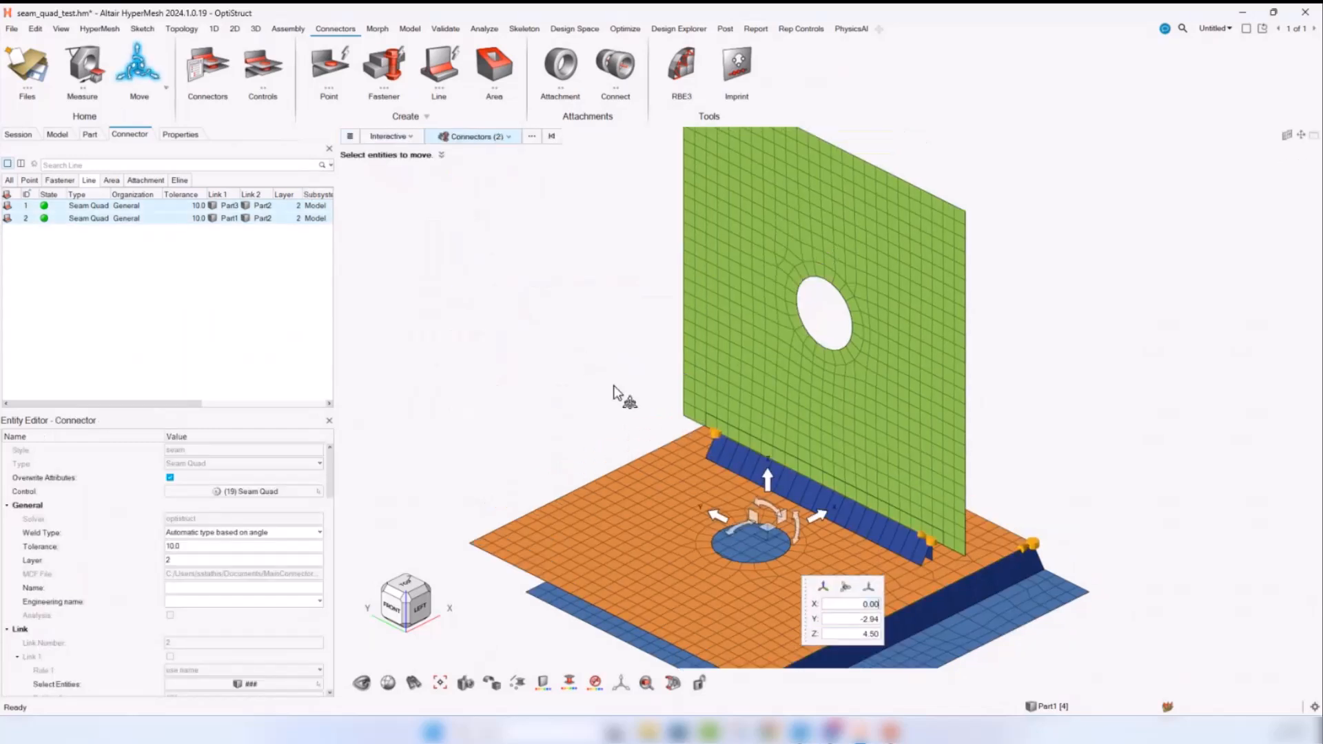
scroll(614, 392, down, 1)
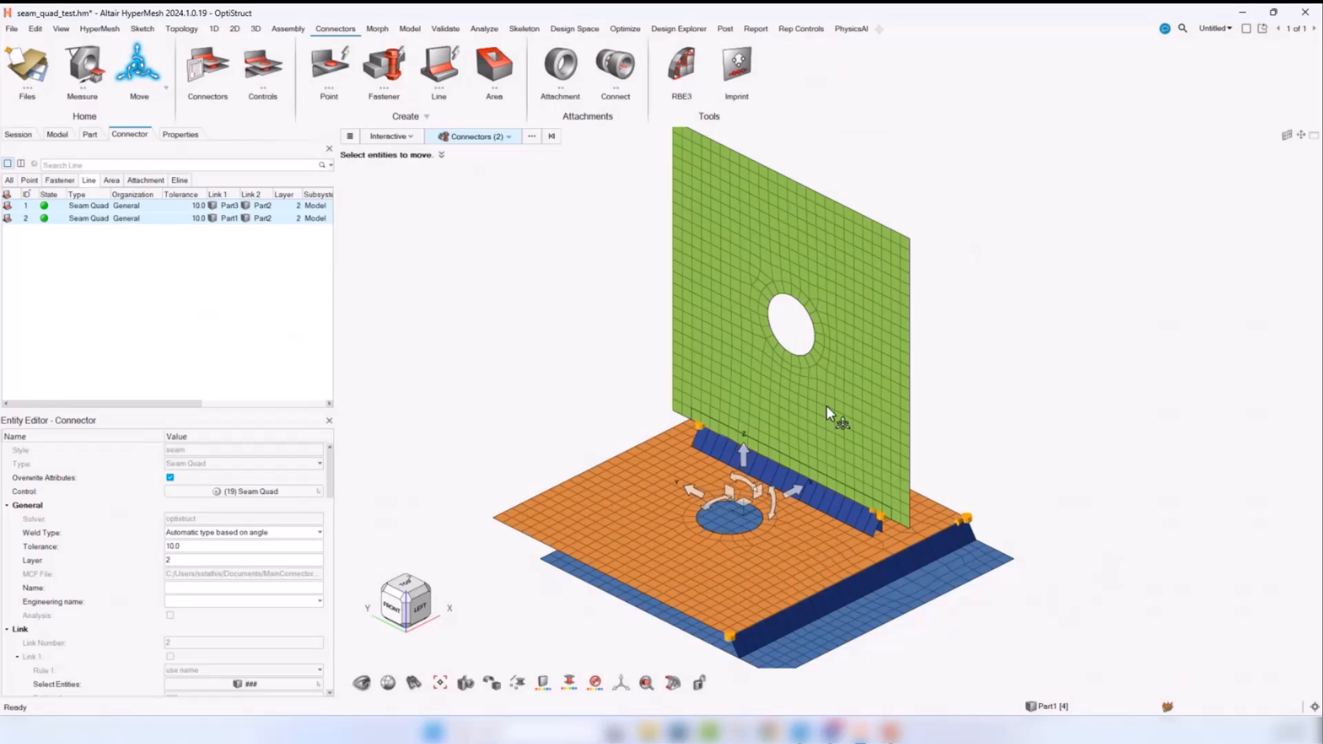
click(475, 136)
click(457, 163)
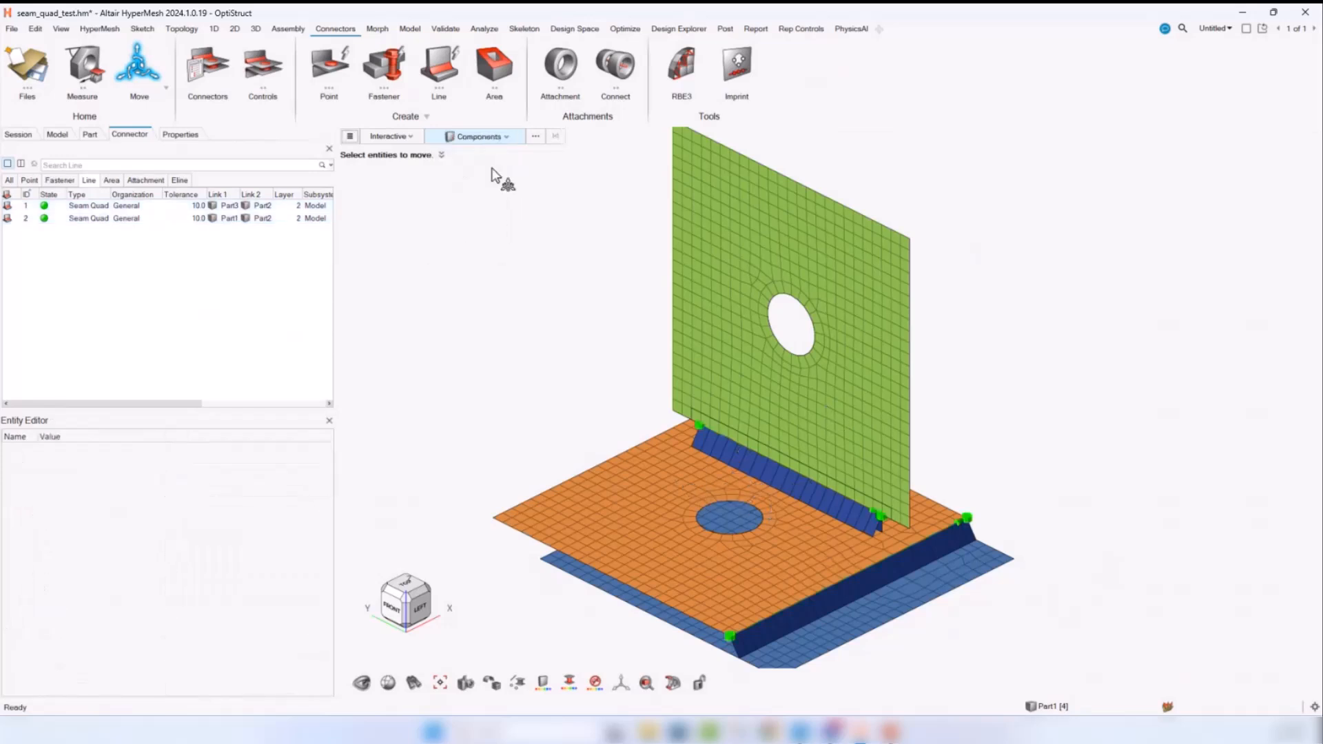
click(755, 312)
click(790, 303)
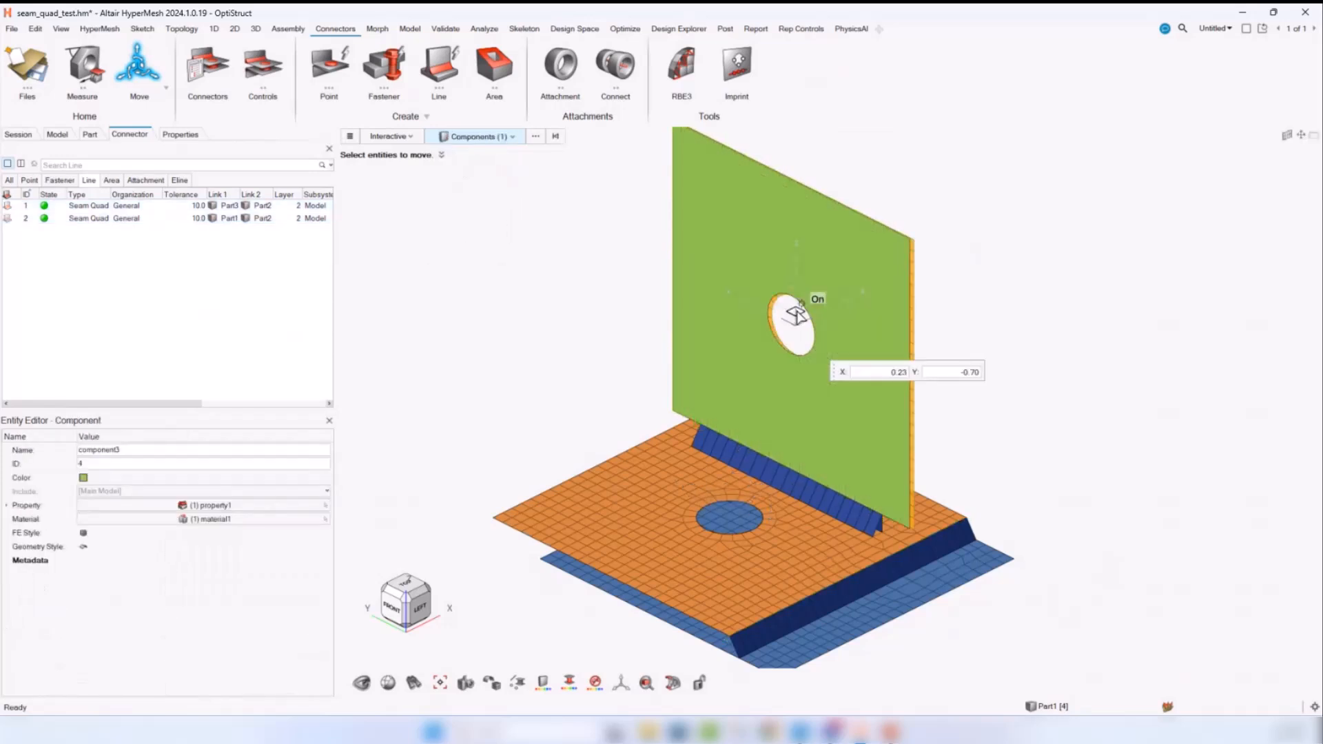
drag(788, 303, 816, 307)
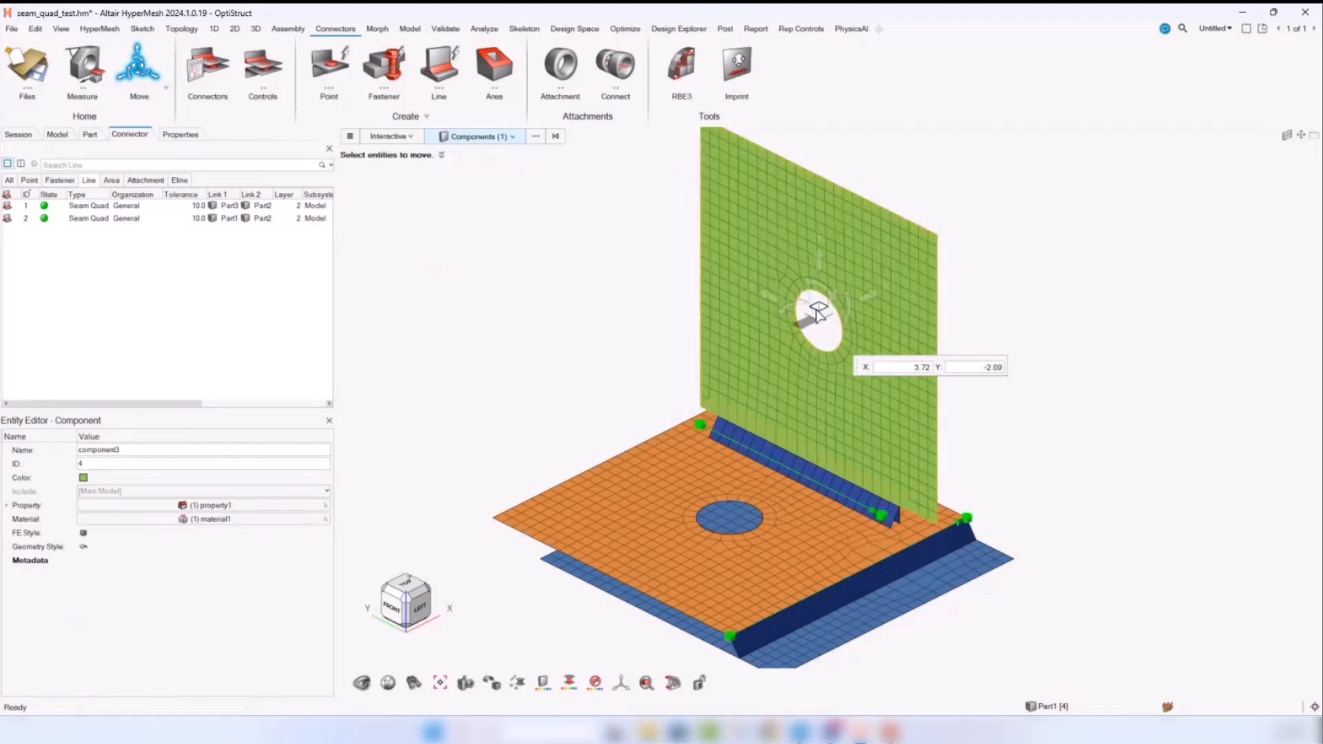
drag(819, 313, 878, 312)
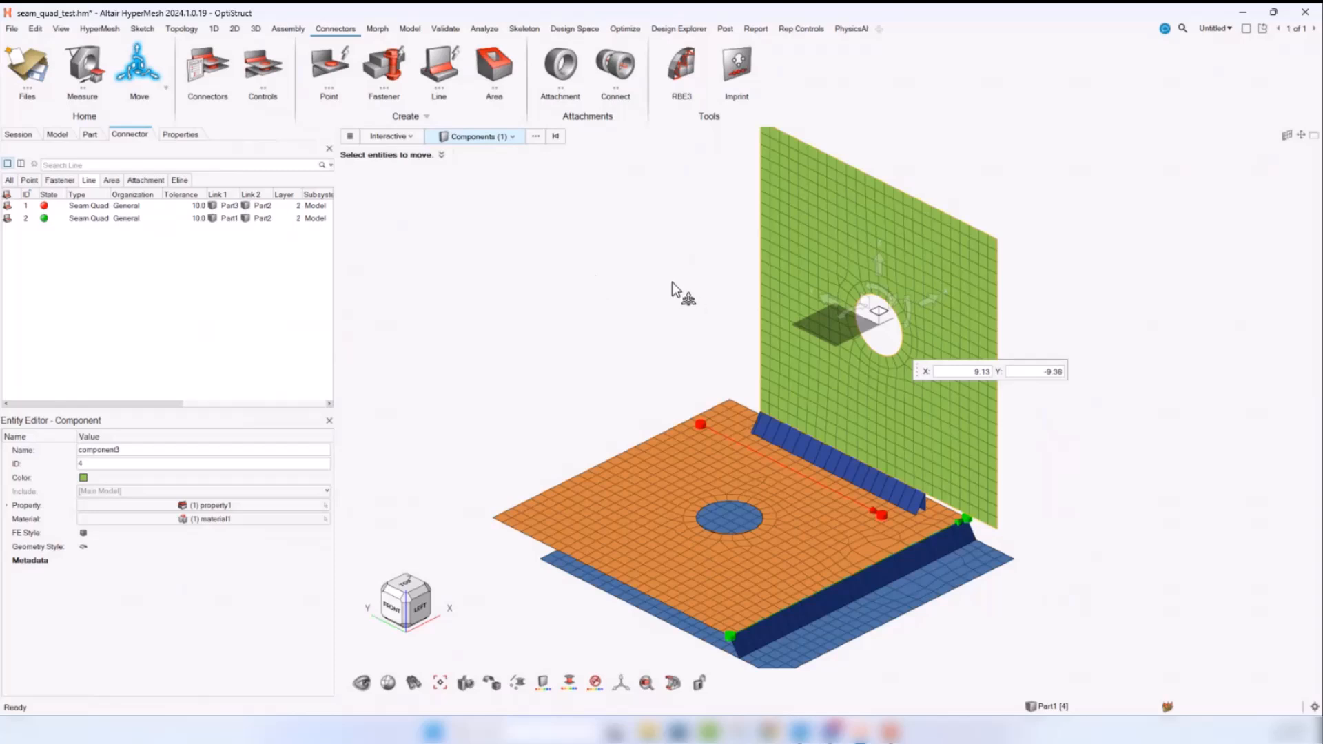
- Undo both plate moves and the realization of the two Seam Quad connectors, leaving the Move tool
key(ctrl+z)
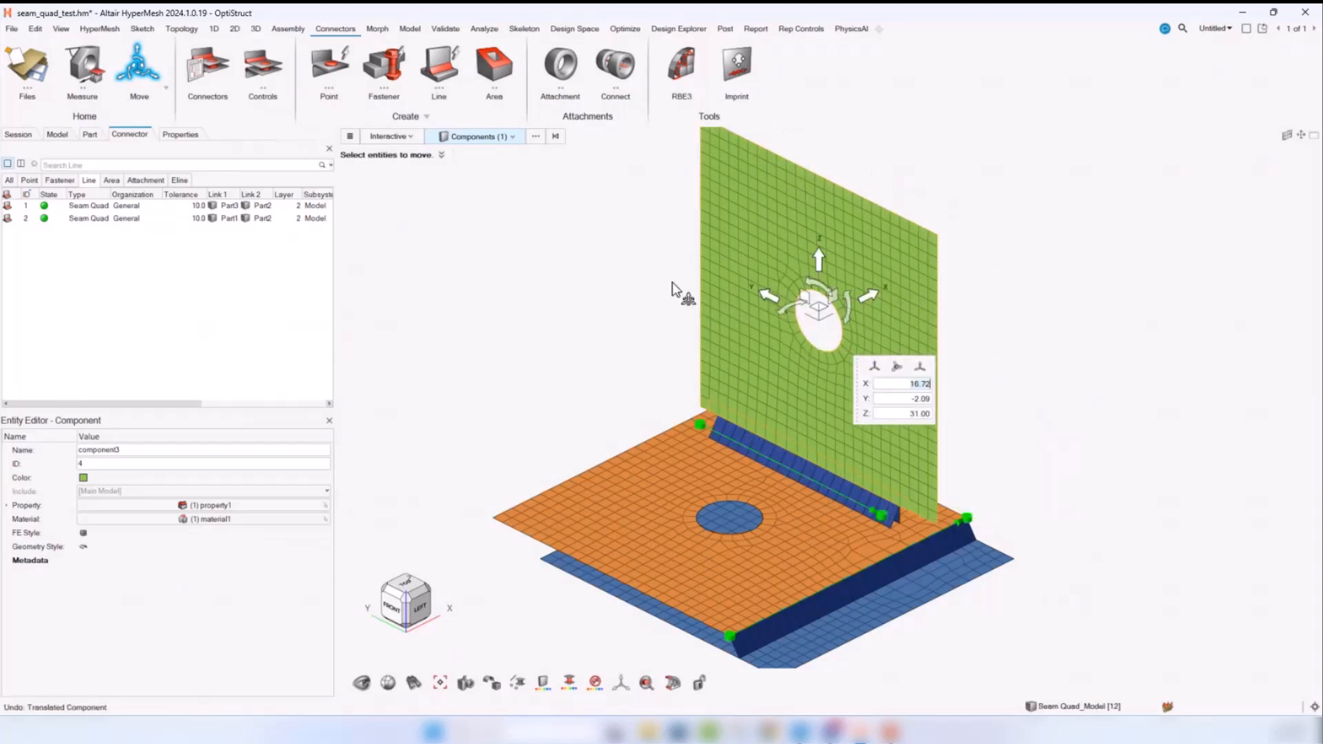
right_click(672, 281)
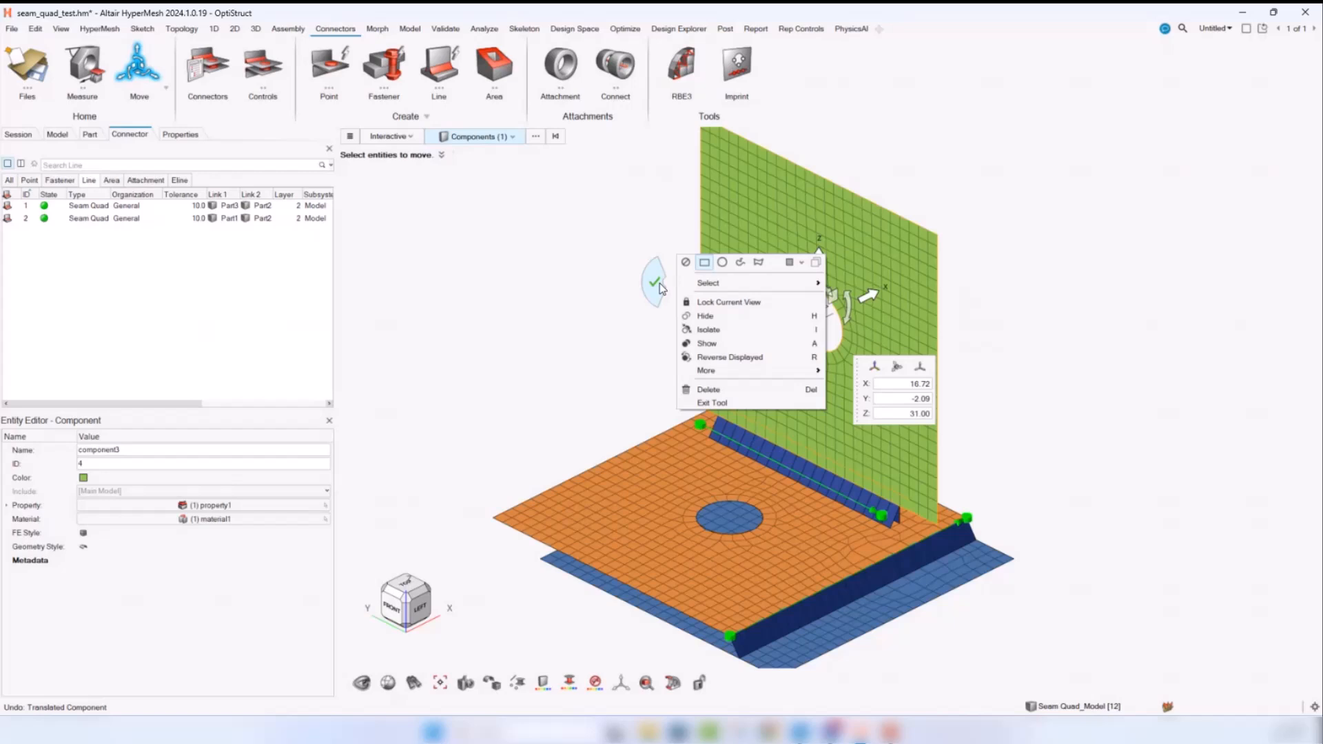
click(658, 284)
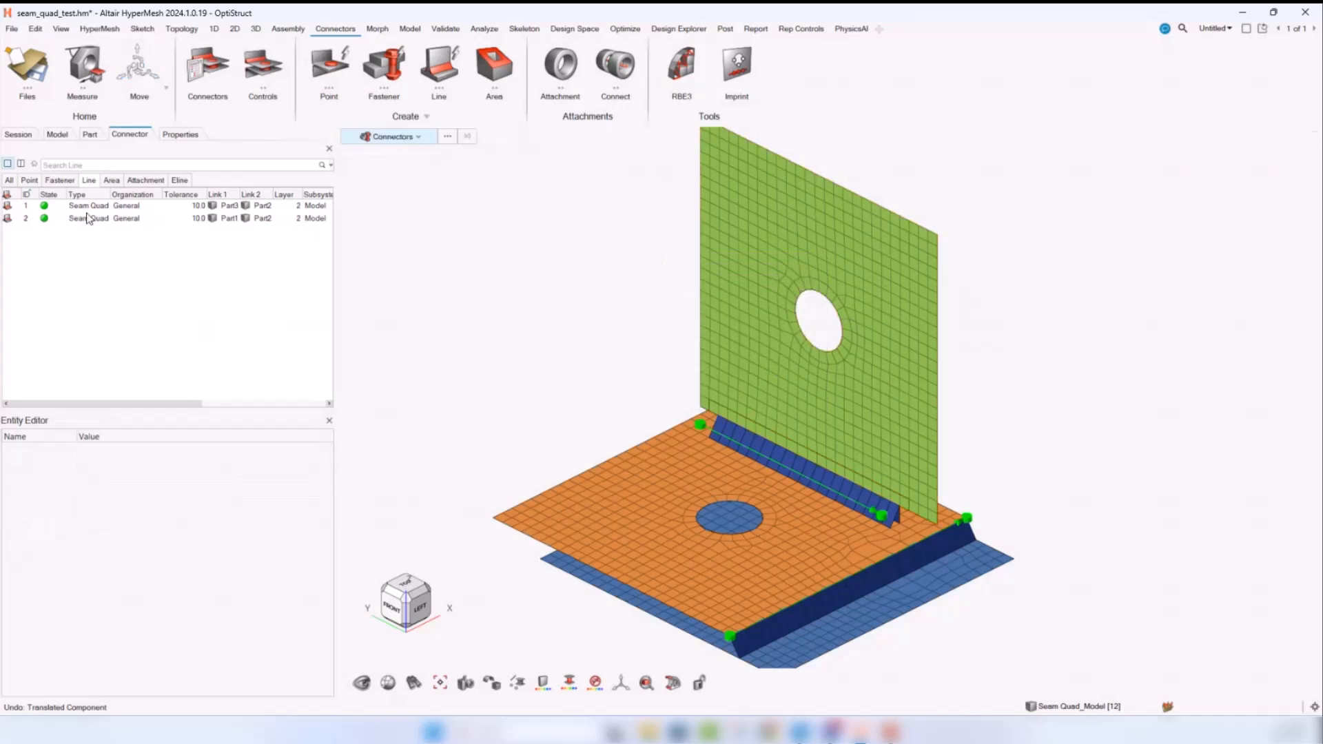
key(ctrl+z)
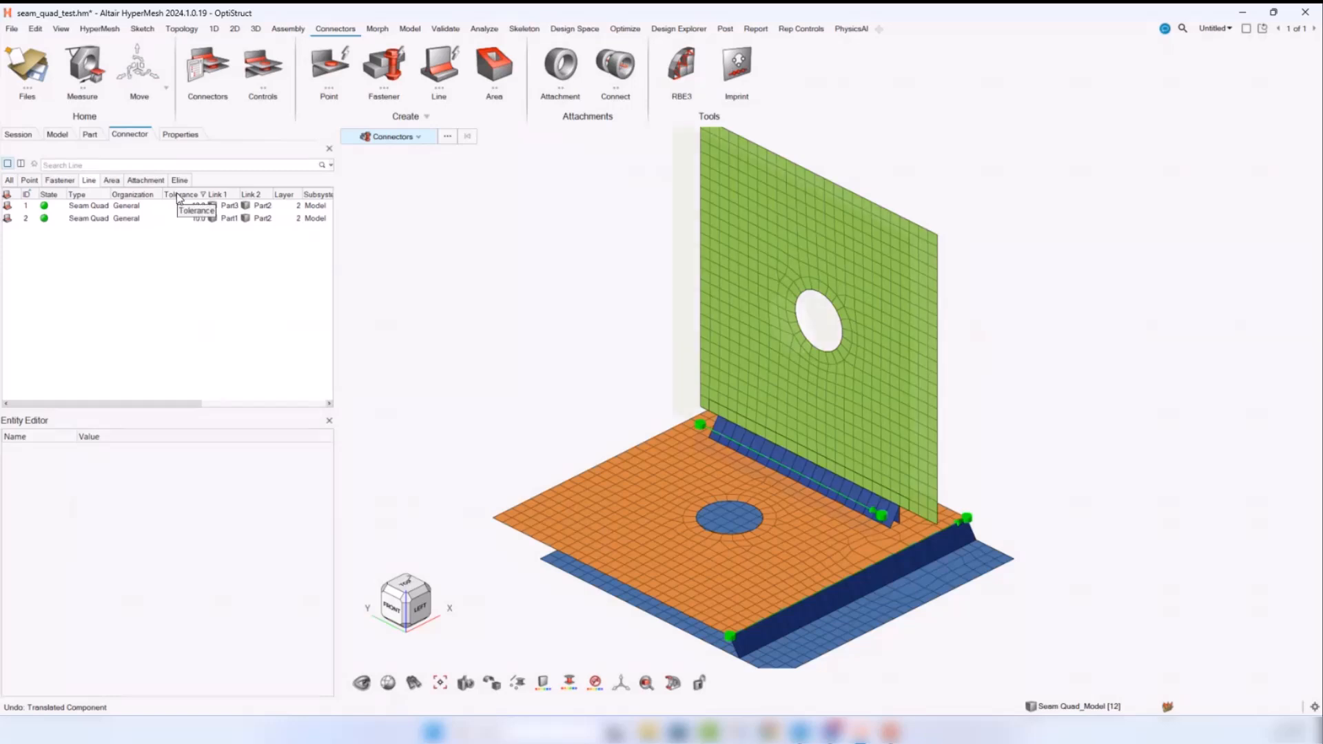
key(ctrl+z)
- Realize both selected Seam Quad line connectors again
right_click(607, 309)
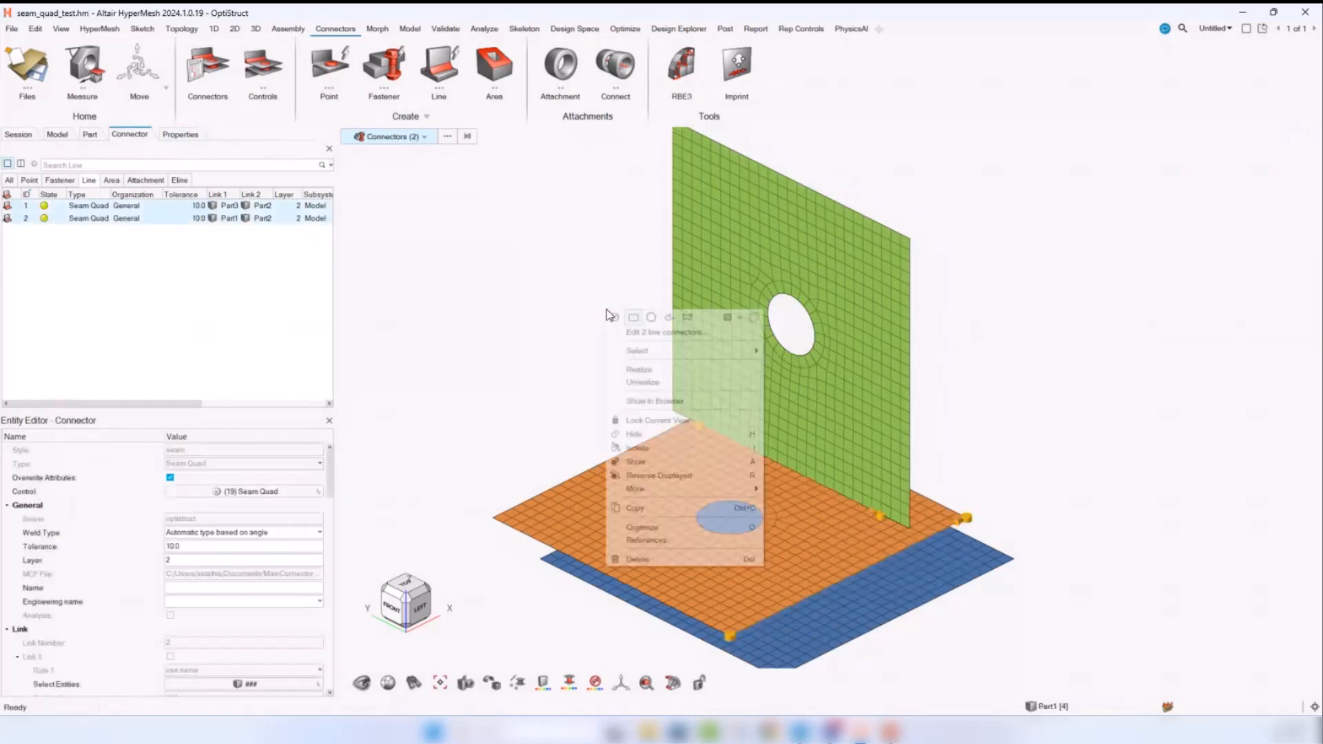
click(635, 367)
right_click(580, 308)
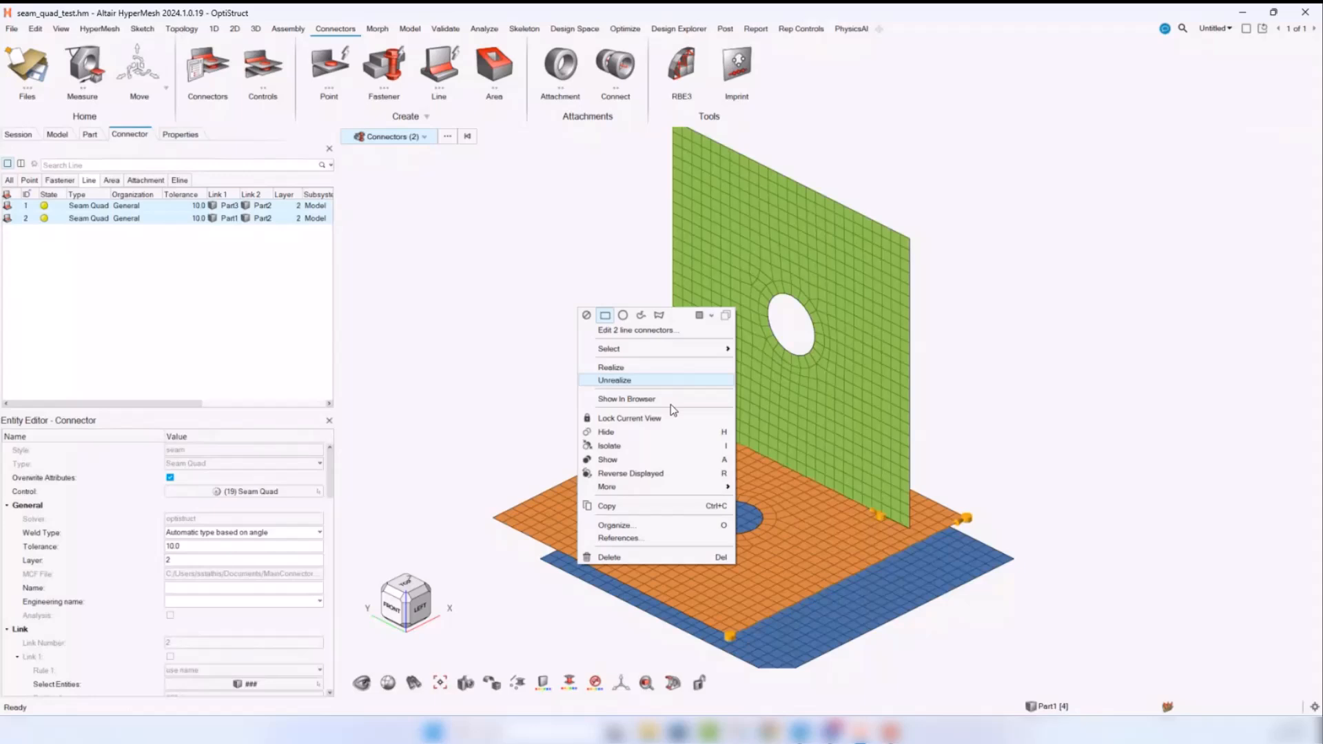
click(623, 367)
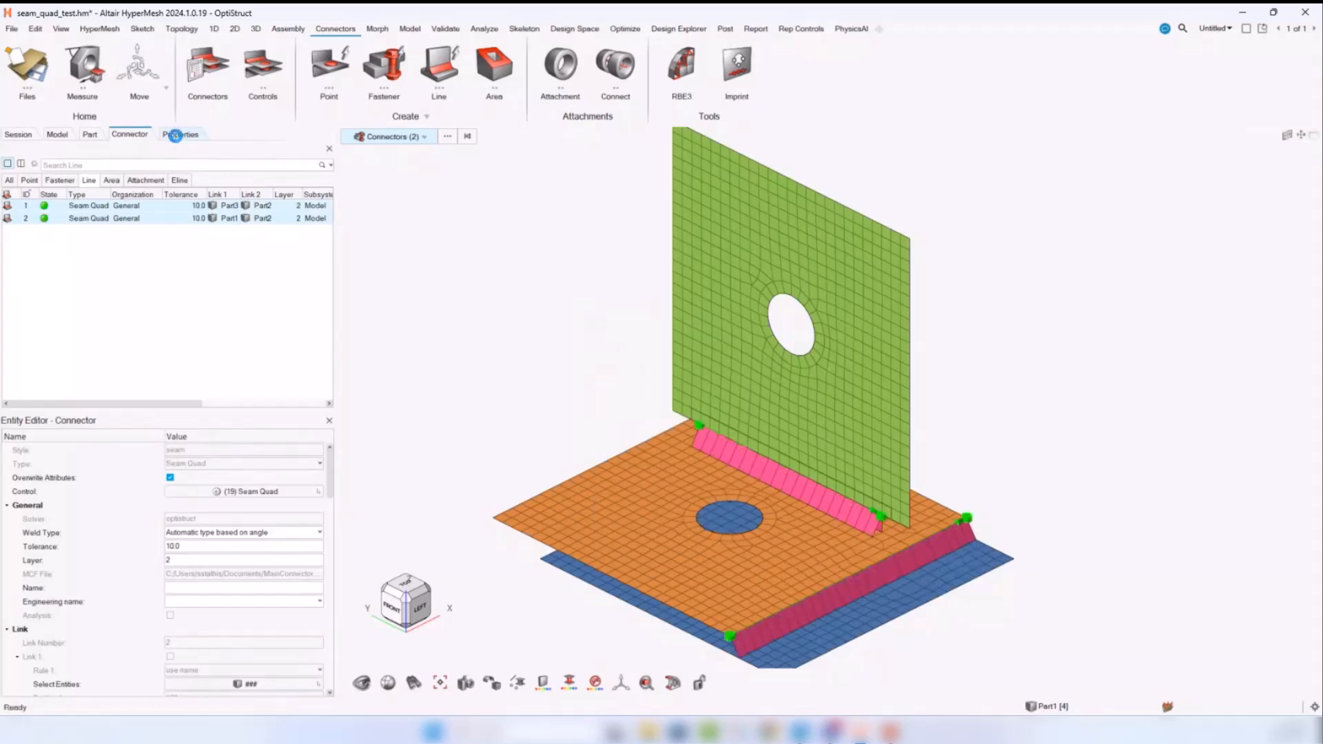
- Set the property1 thickness T to 4.0 and return to the connector list
click(175, 135)
click(42, 193)
click(132, 574)
text(2)
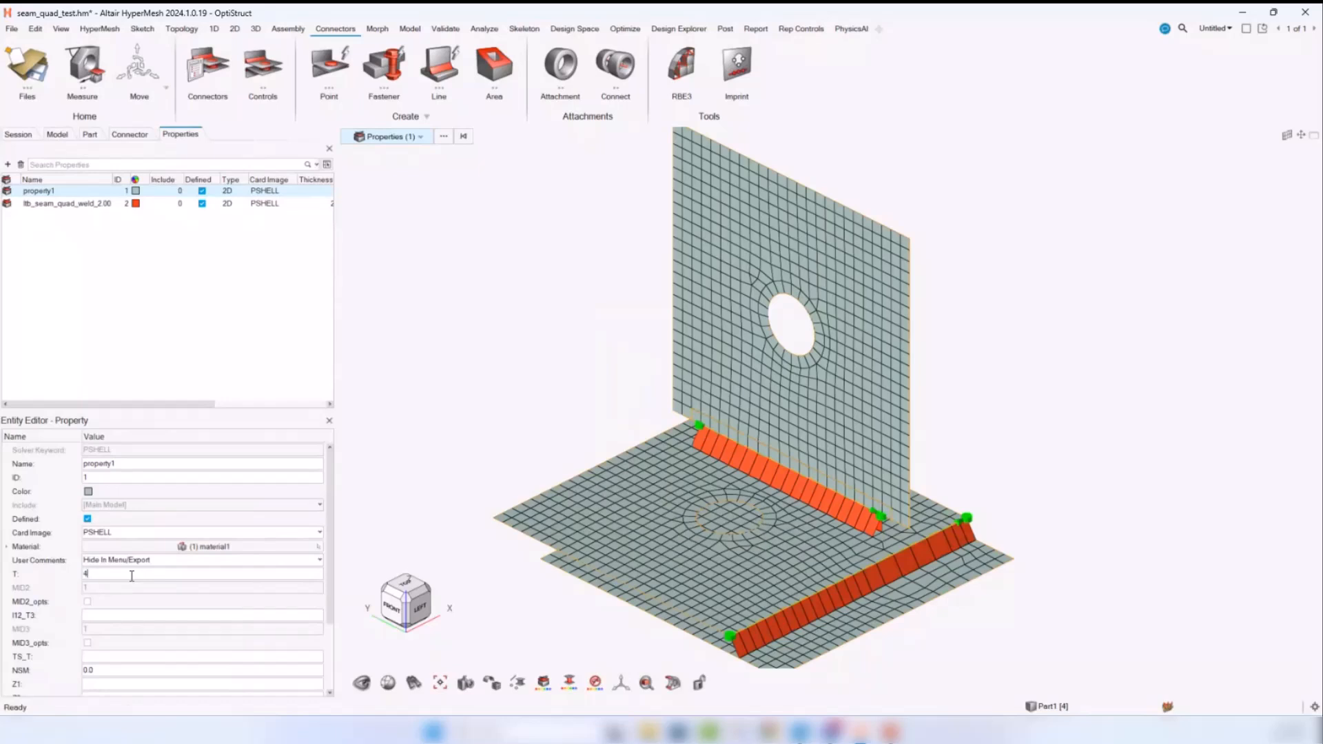
key(Return)
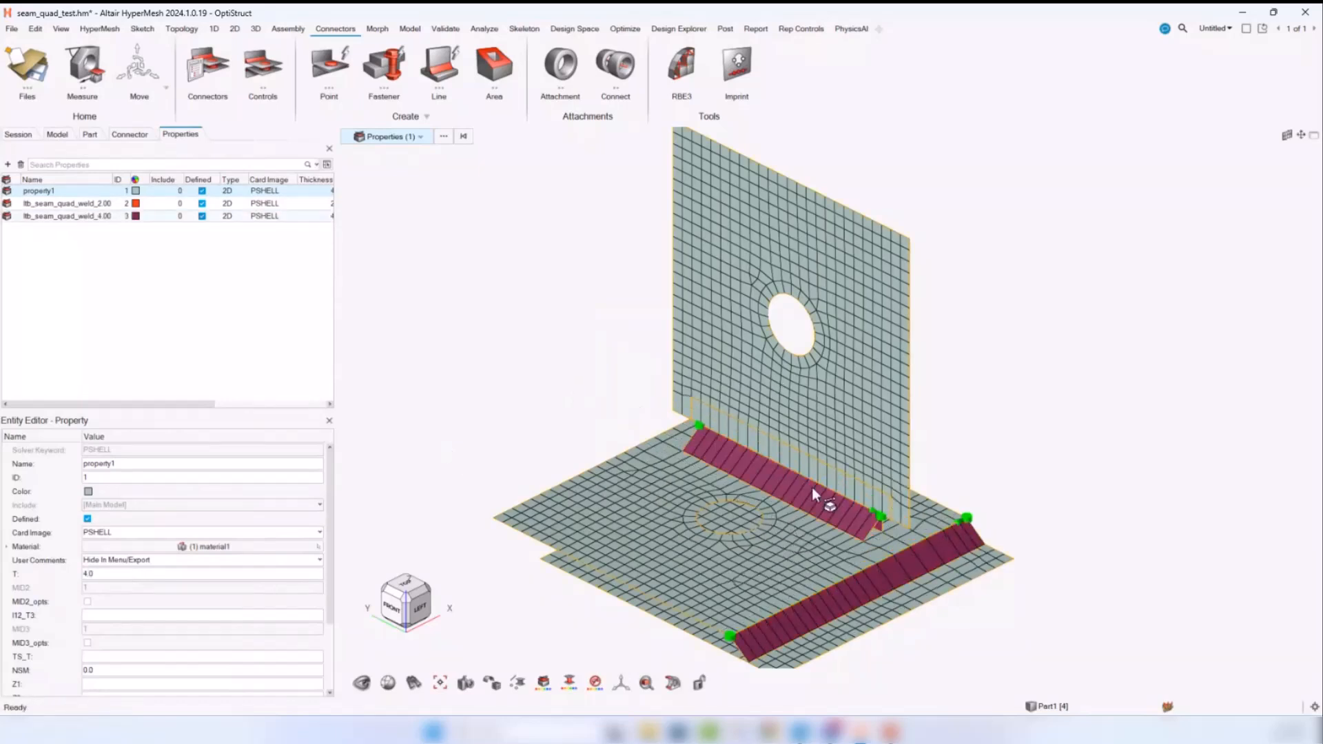
right_drag(759, 593, 766, 573)
click(437, 455)
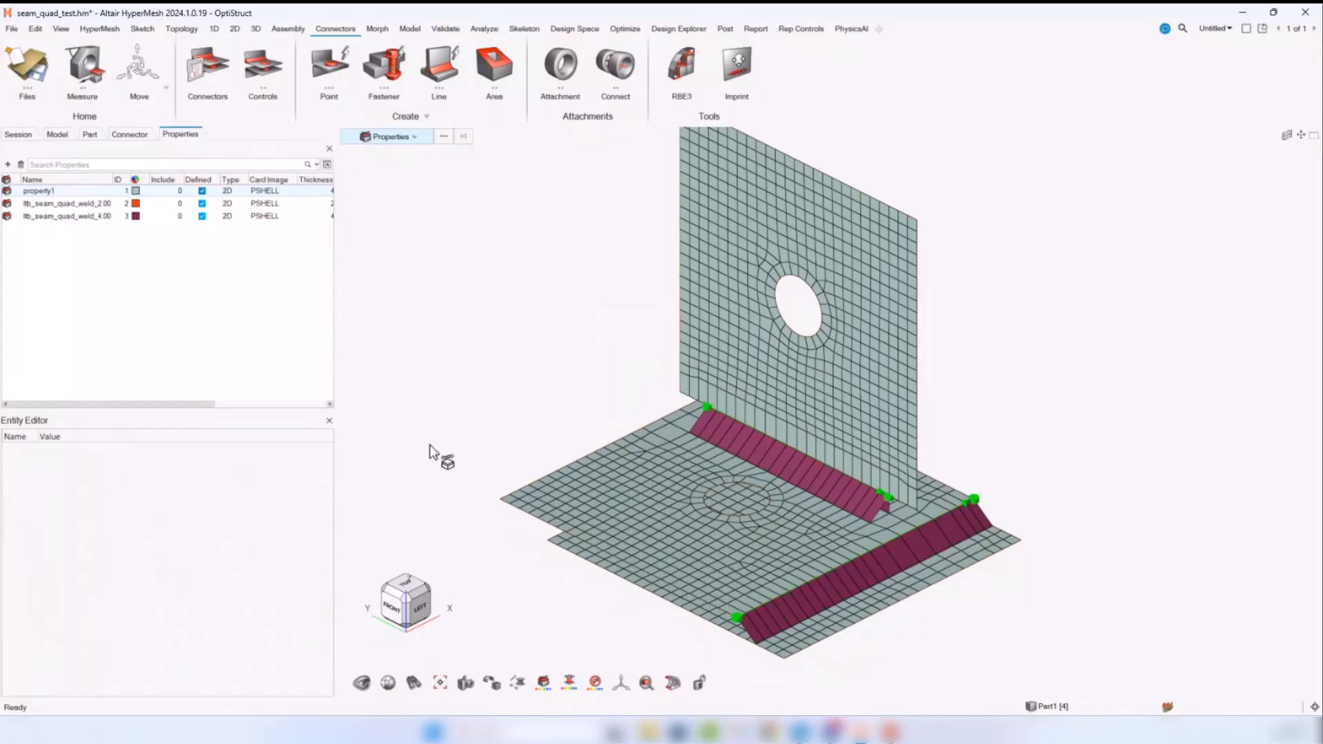
click(130, 134)
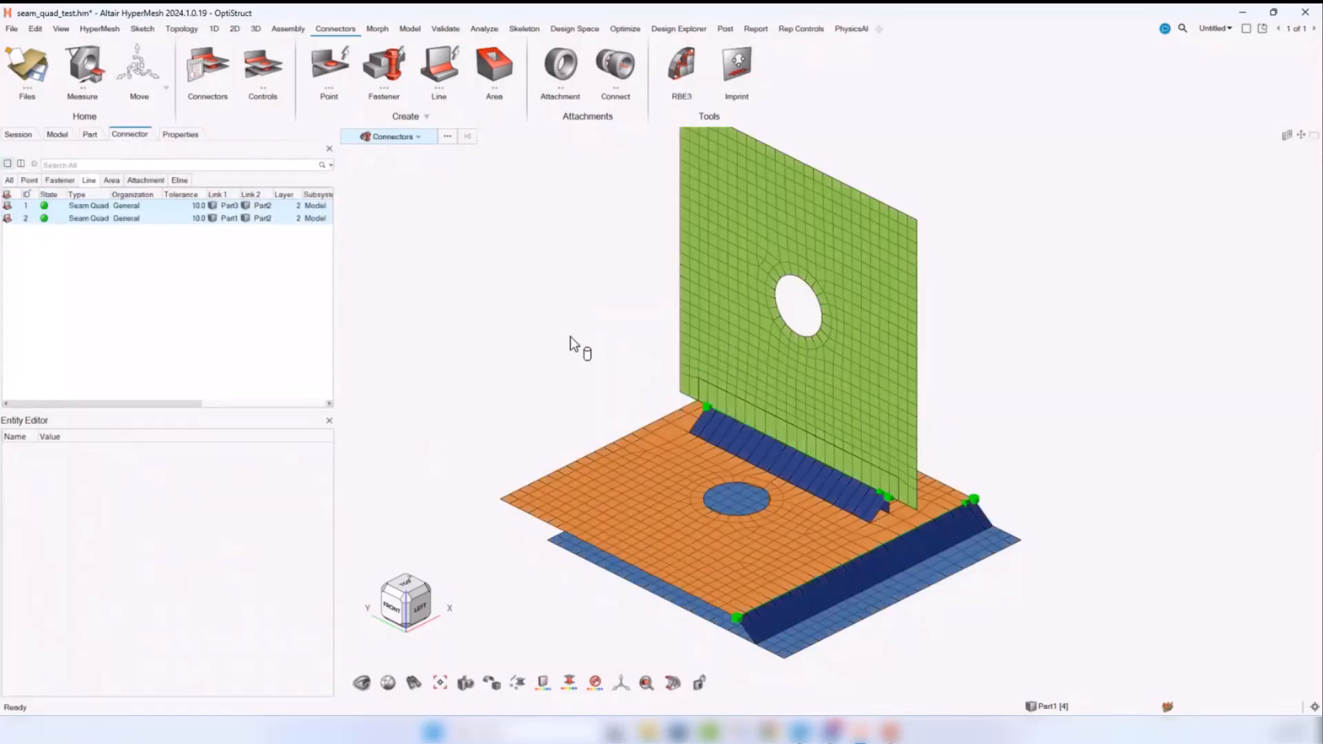